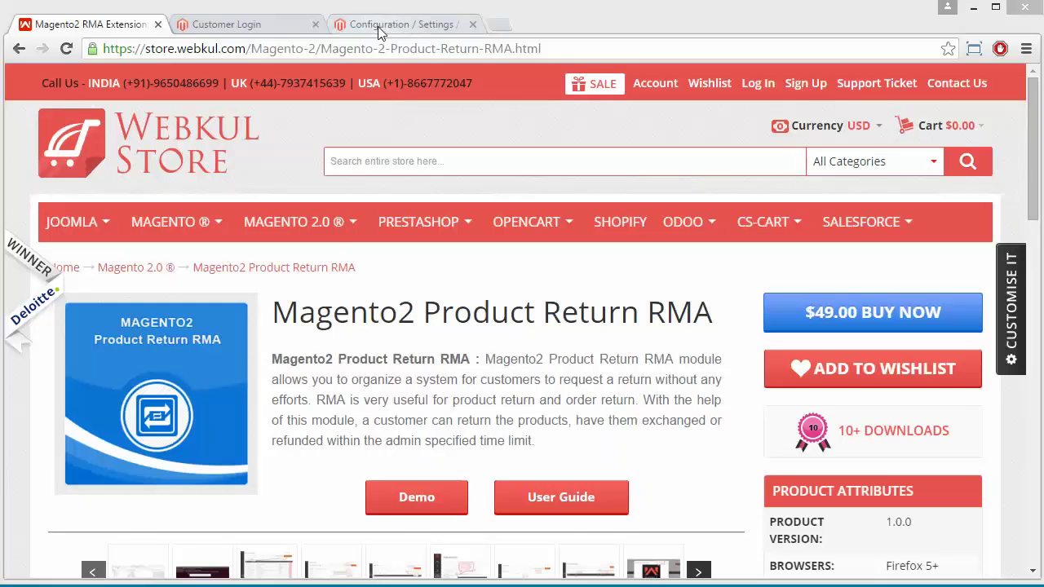
Switch from the Webkul RMA product page to the Magento admin configuration tab
click(357, 25)
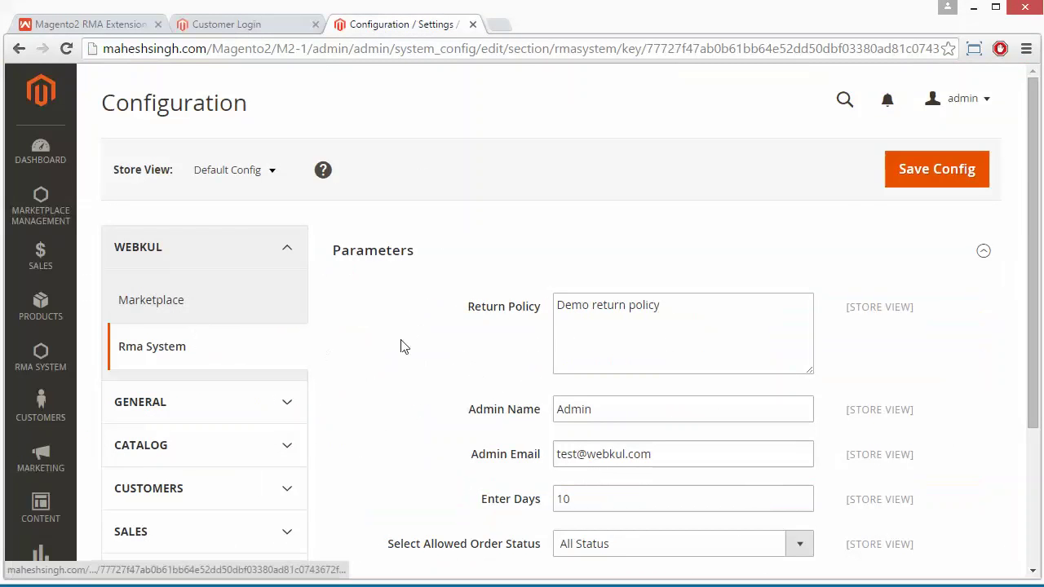
Open the WEBKUL Rma System section under Stores > Configuration
scroll(402, 348, down, 3)
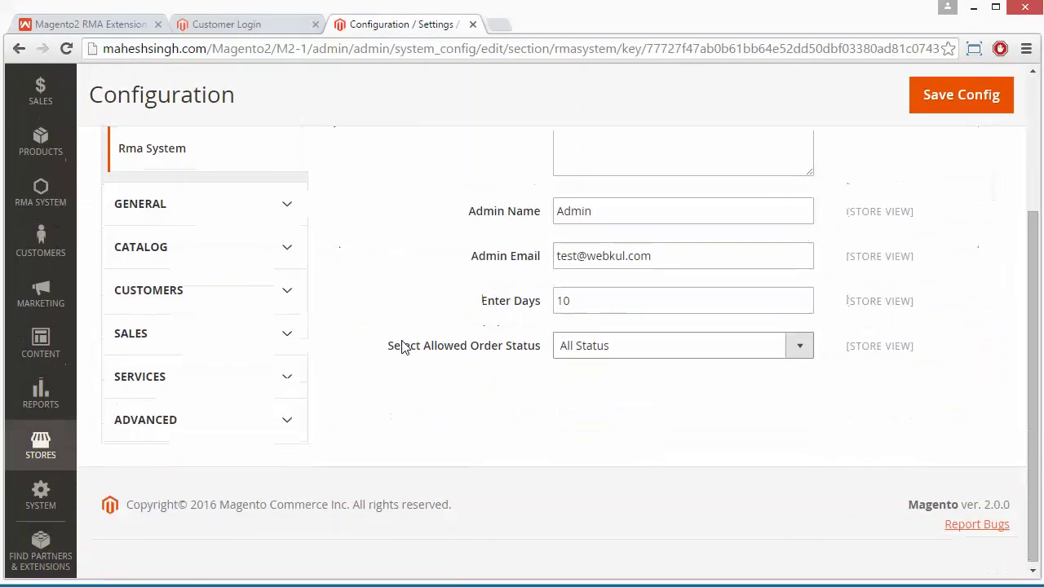
click(49, 455)
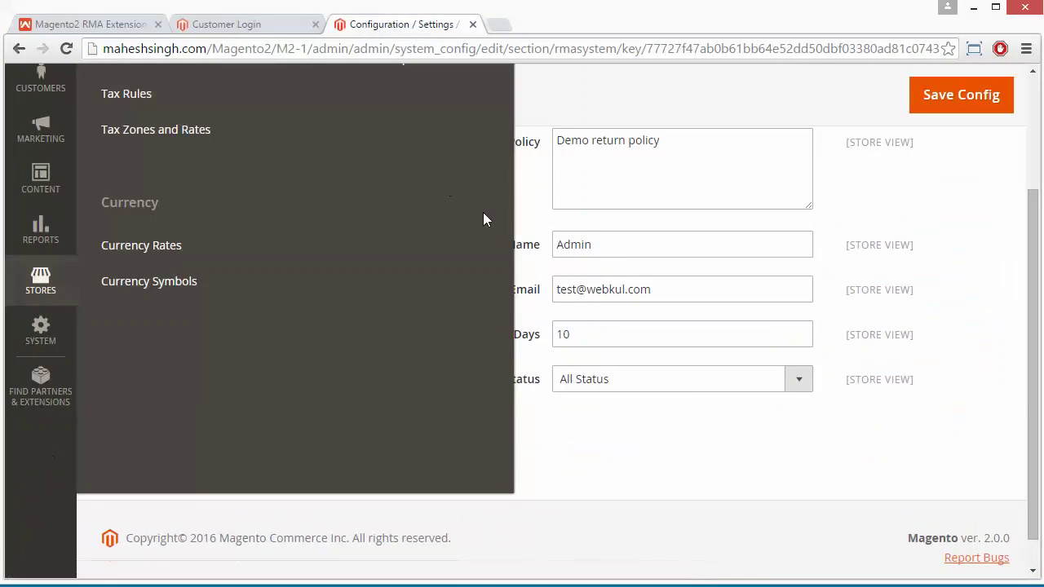
scroll(583, 217, up, 2)
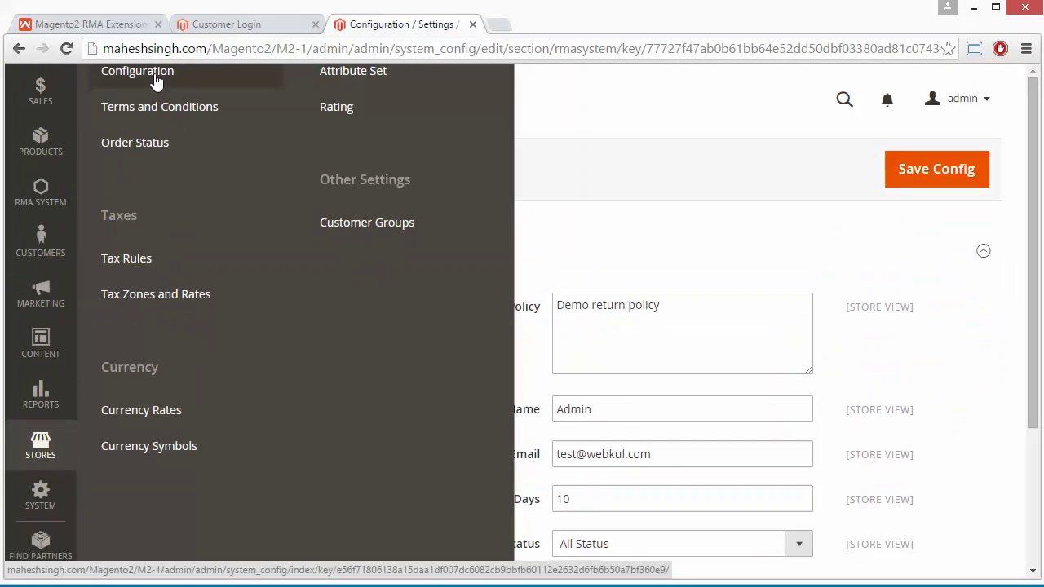
click(155, 81)
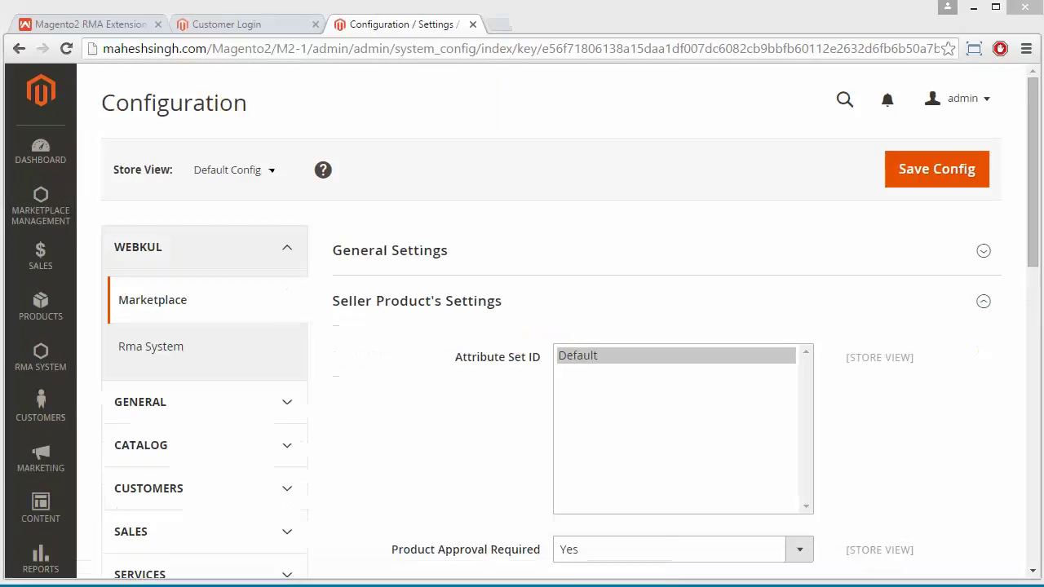
click(183, 349)
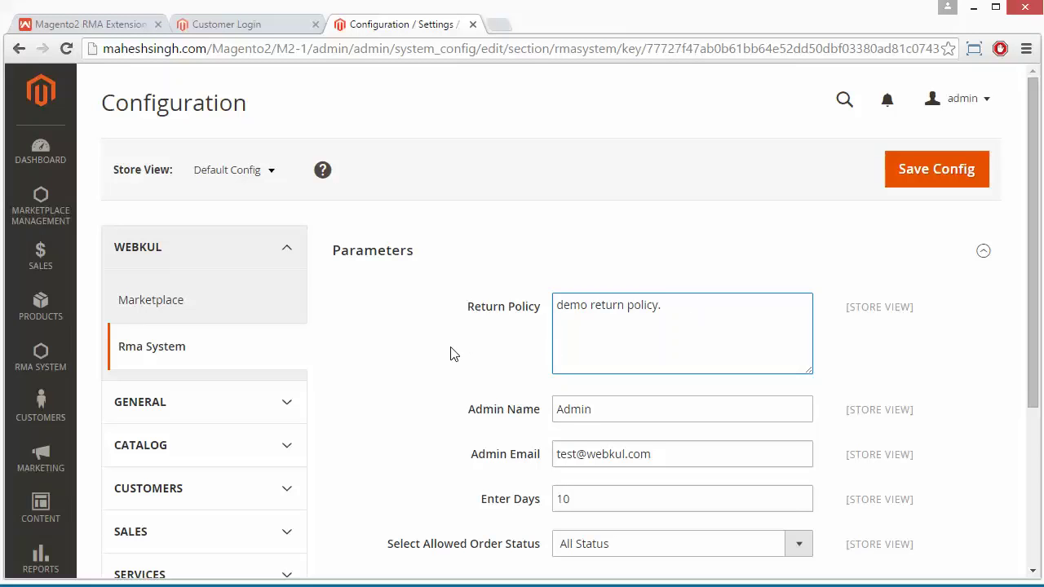
scroll(453, 353, down, 1)
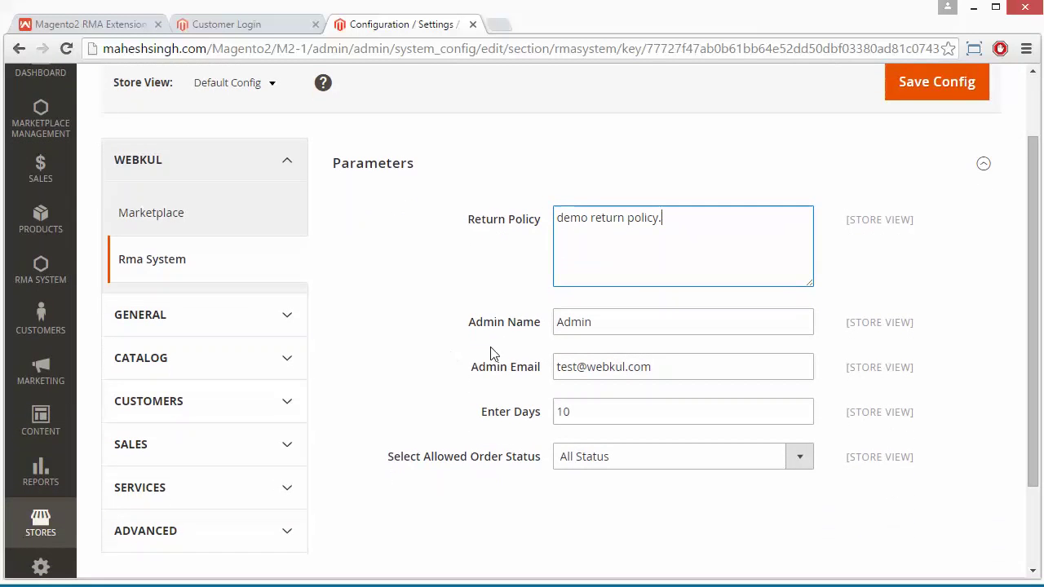
click(613, 332)
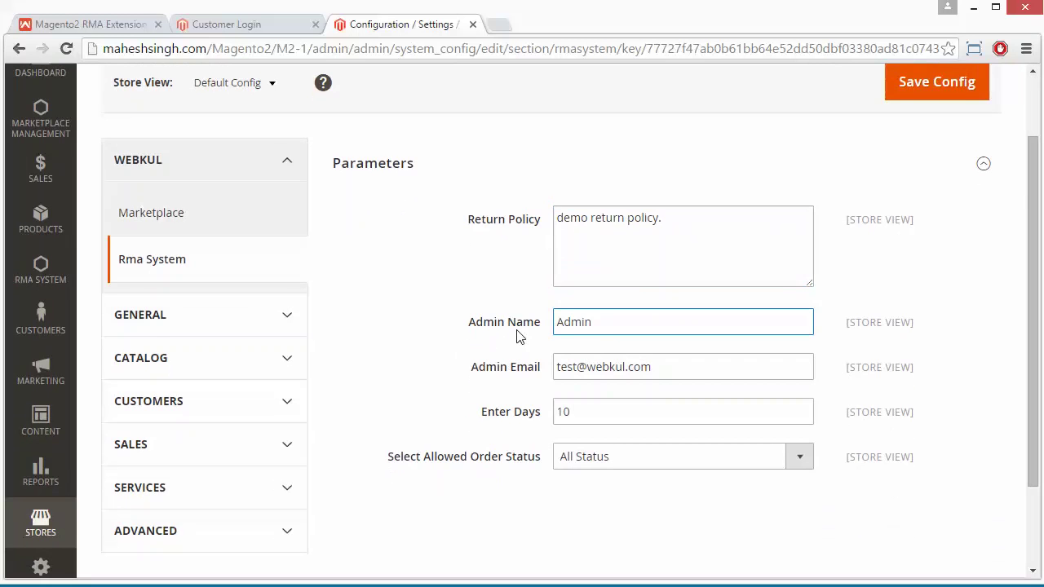
scroll(517, 337, down, 2)
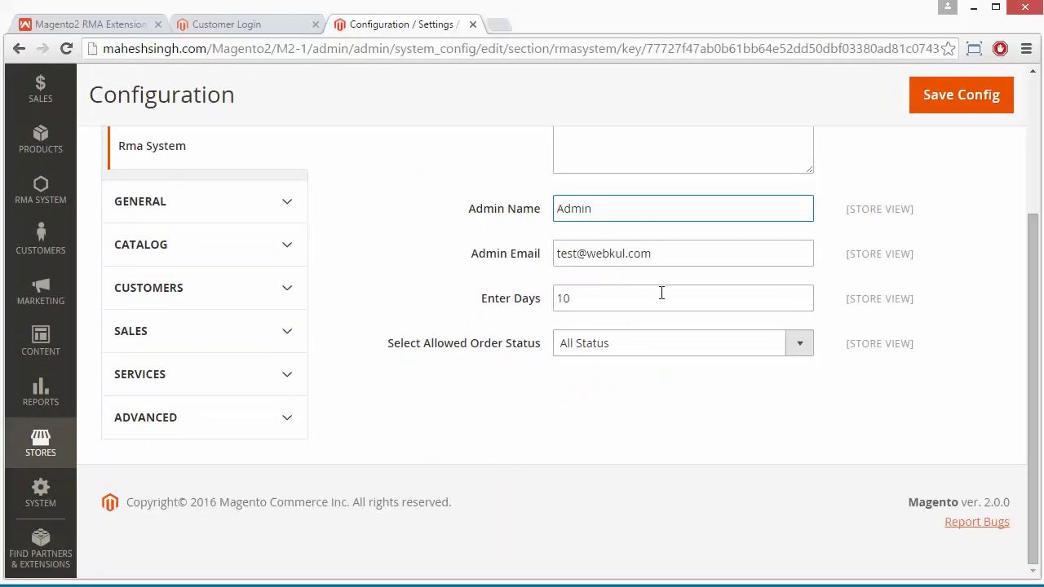
click(656, 256)
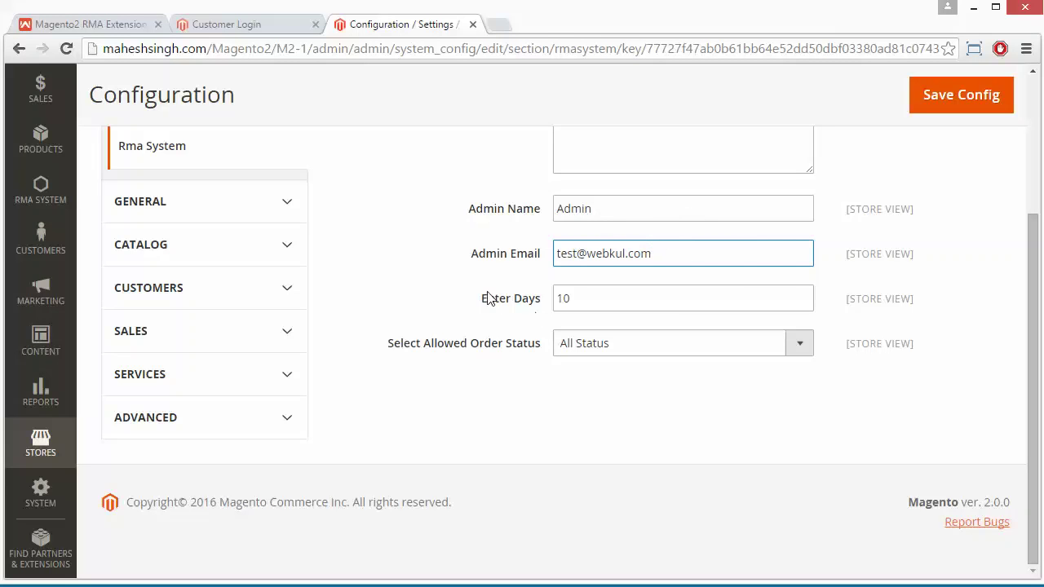
click(583, 302)
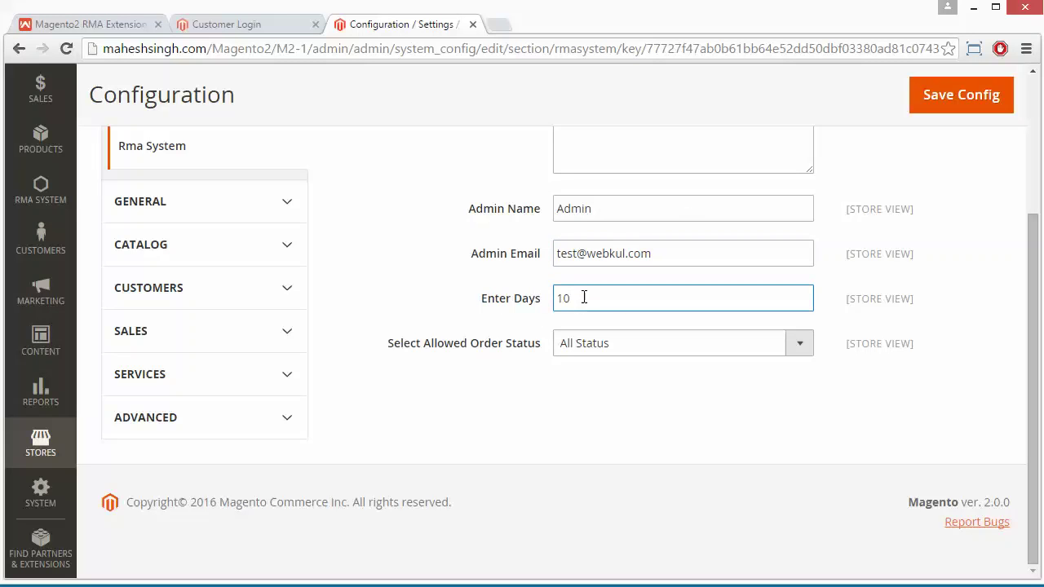
key(BackSpace)
key(BackSpace)
text(20)
key(BackSpace)
key(BackSpace)
text(30)
key(BackSpace)
key(BackSpace)
text(10)
click(482, 366)
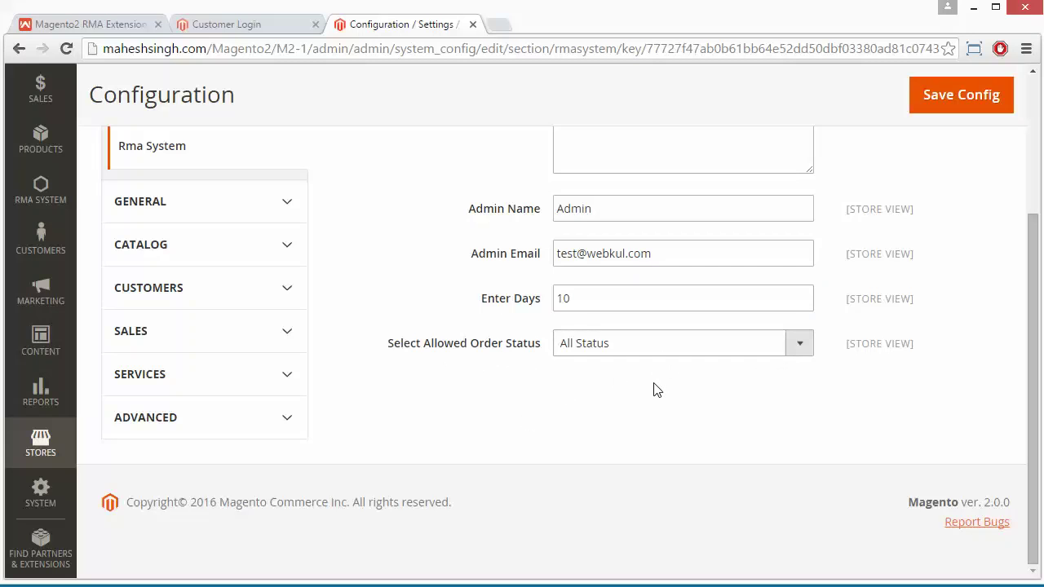
click(808, 347)
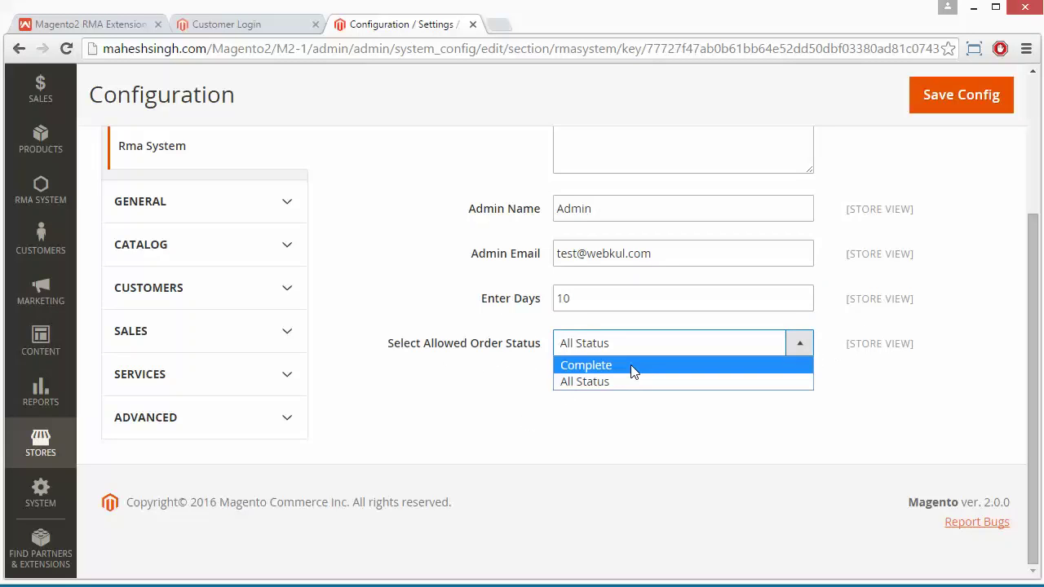
click(632, 369)
click(799, 343)
click(620, 384)
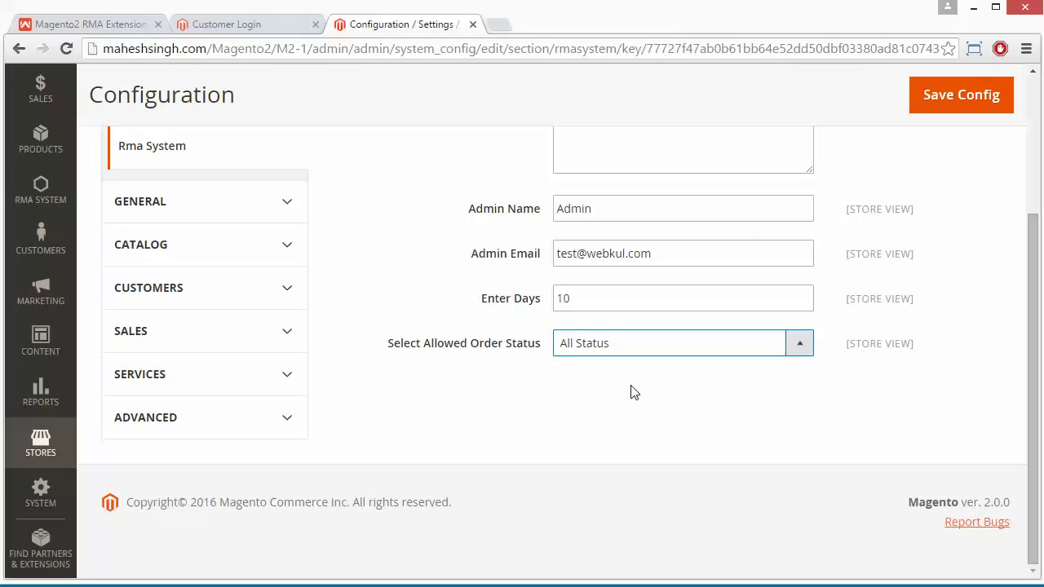
scroll(634, 393, up, 3)
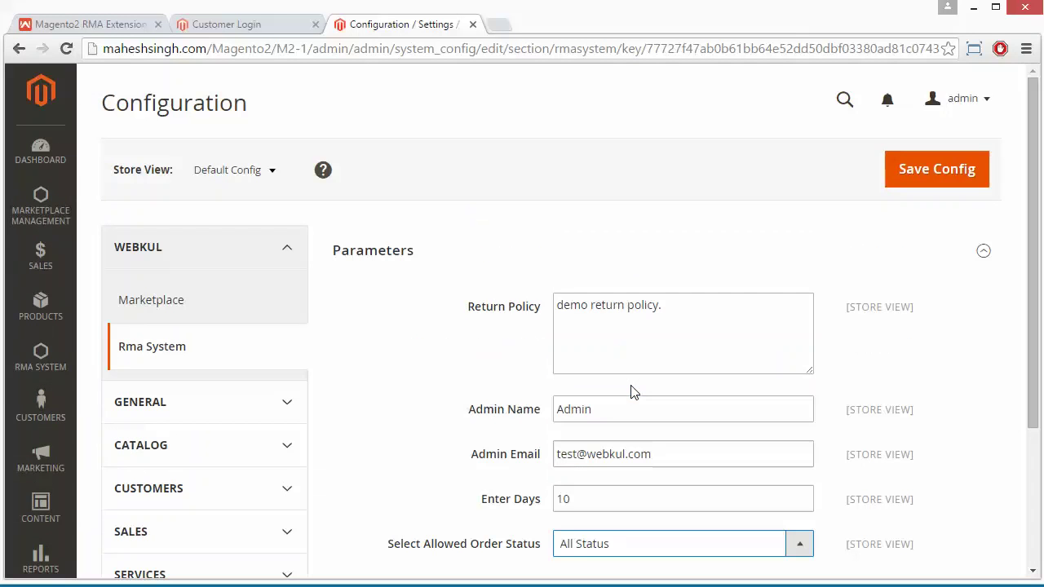
click(819, 557)
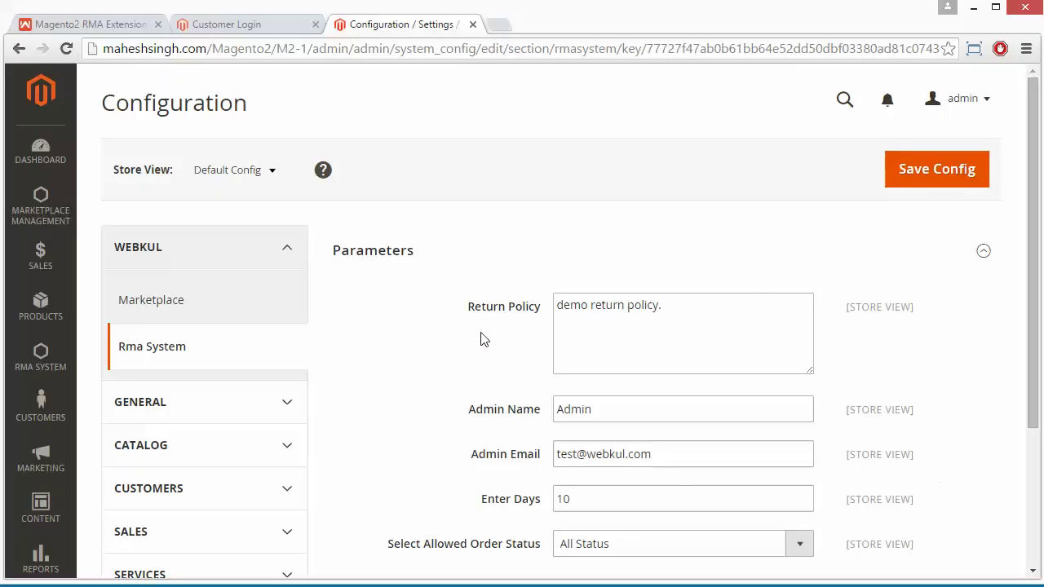
Open Manage All Rma from the RMA SYSTEM sidebar menu
click(41, 353)
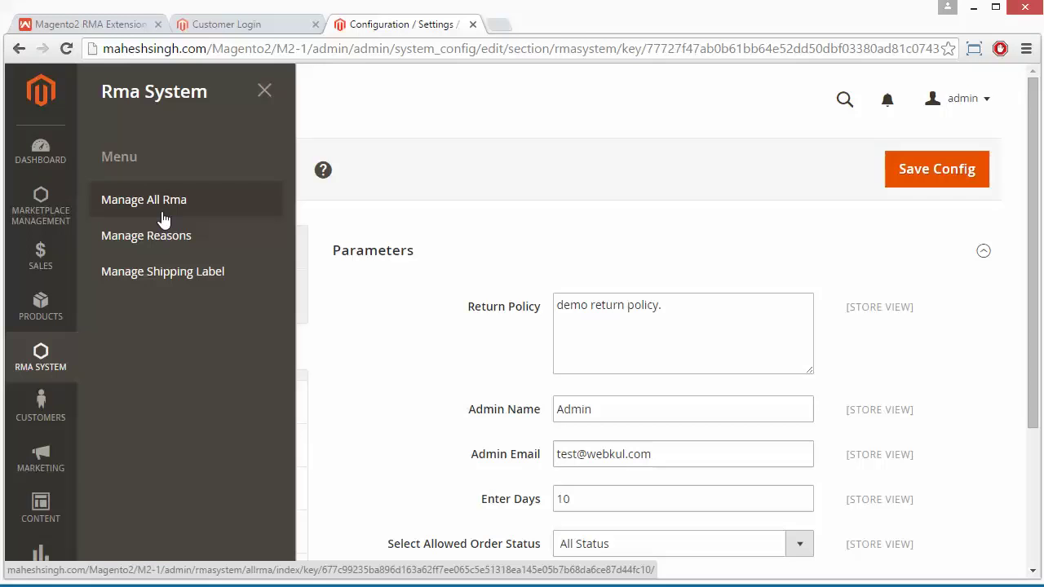
click(164, 218)
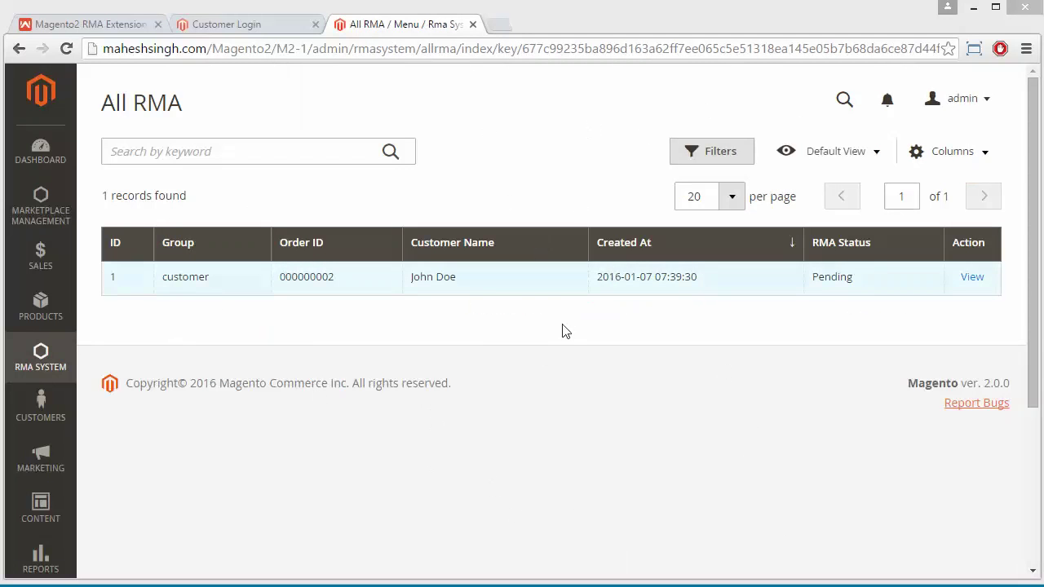
Open the pending Phone return request's details from the All RMA grid
click(973, 279)
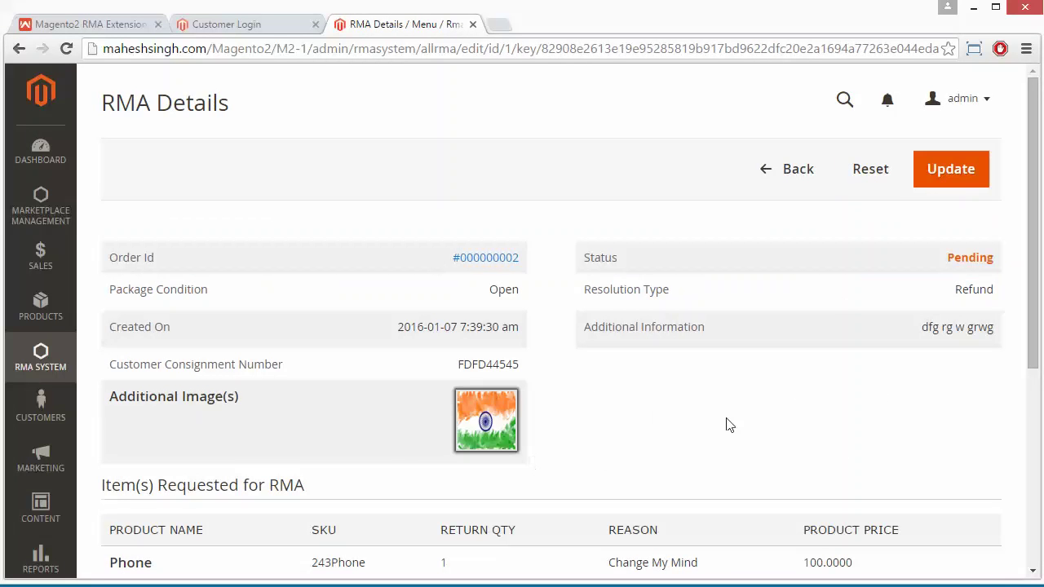
scroll(728, 424, down, 2)
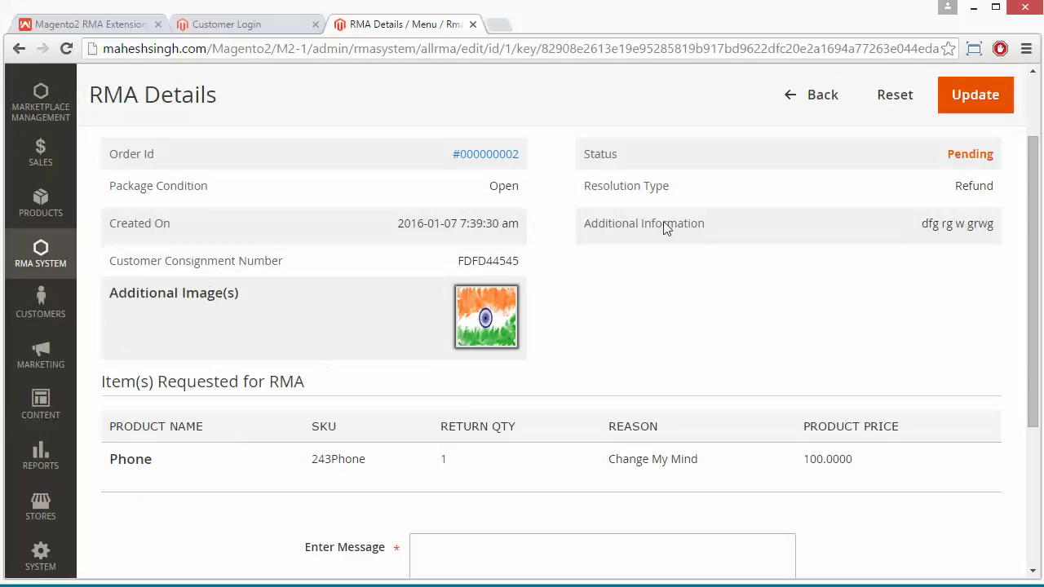
scroll(760, 299, up, 2)
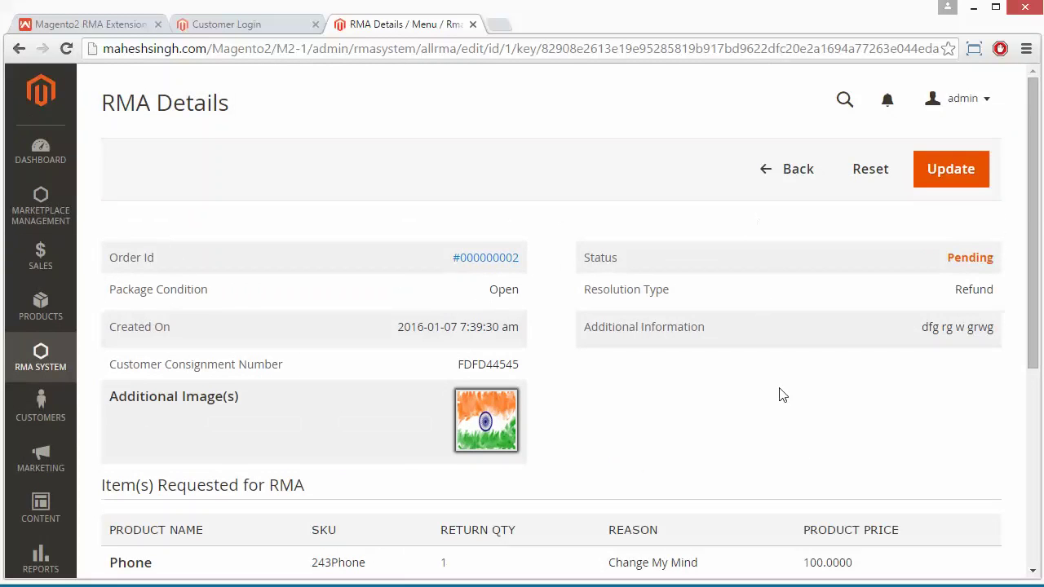
scroll(781, 414, down, 5)
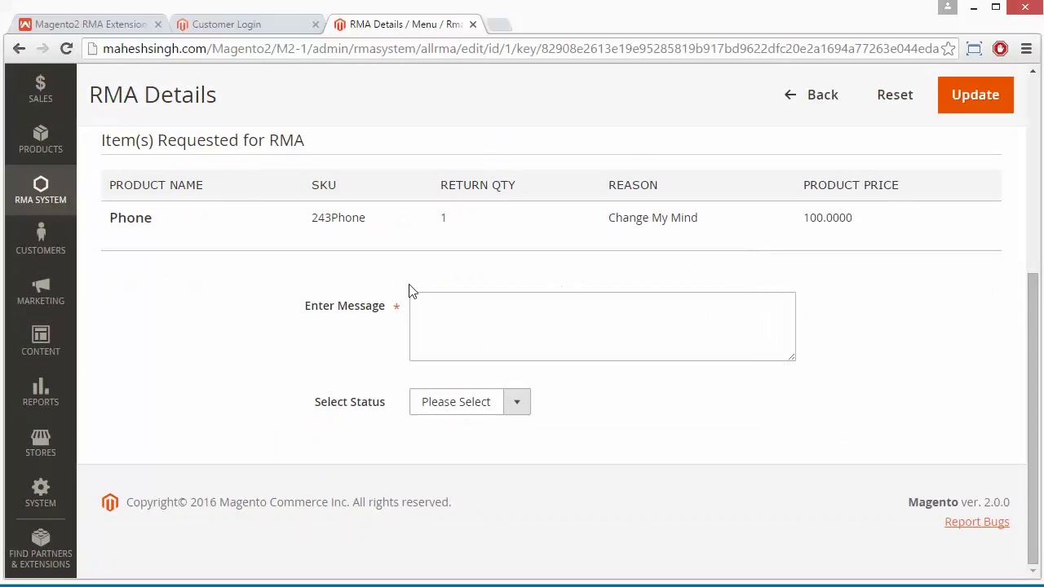
Check the Enter Message field and status options, leaving the status Pending
click(435, 319)
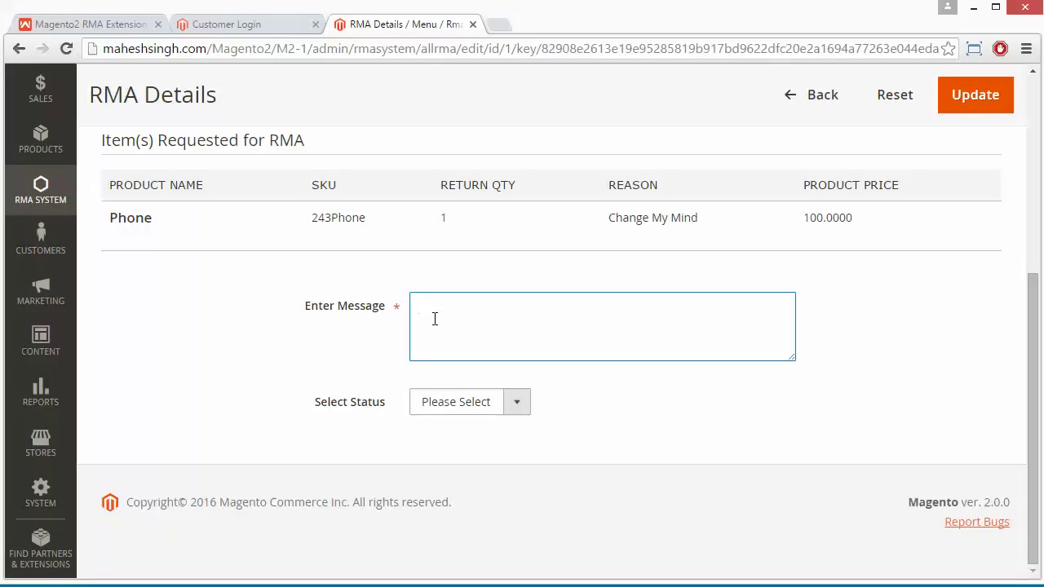
click(514, 403)
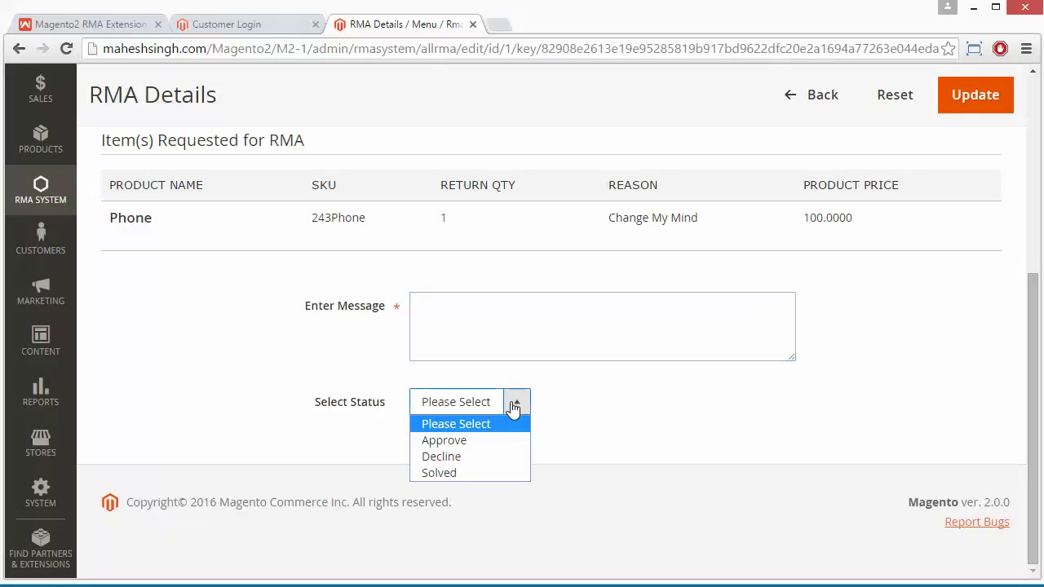
click(592, 396)
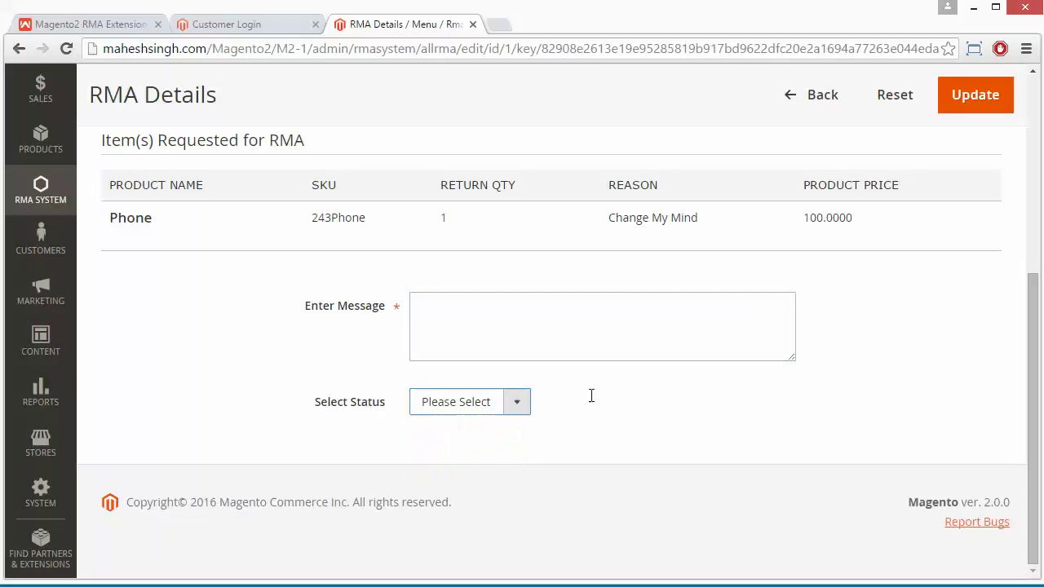
scroll(797, 392, up, 5)
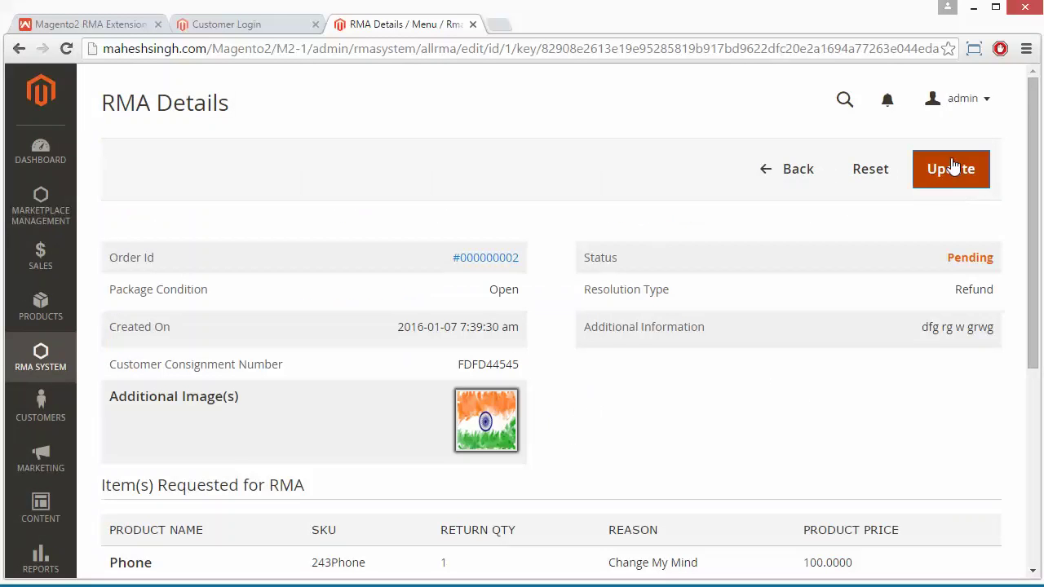
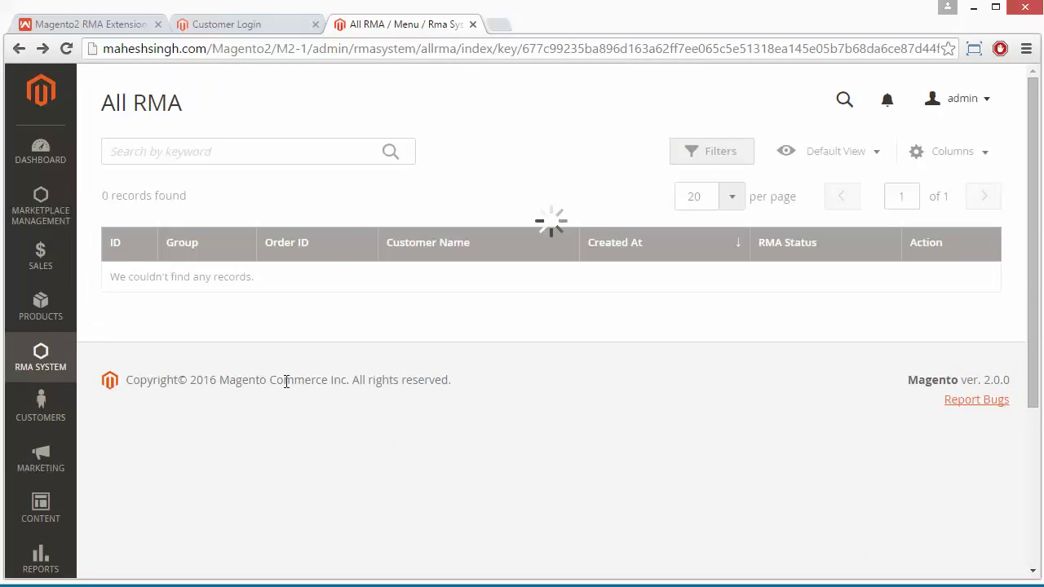
Open the Change My Mind reason under Manage Reasons, keep its status Enabled, and return to the grid
click(41, 363)
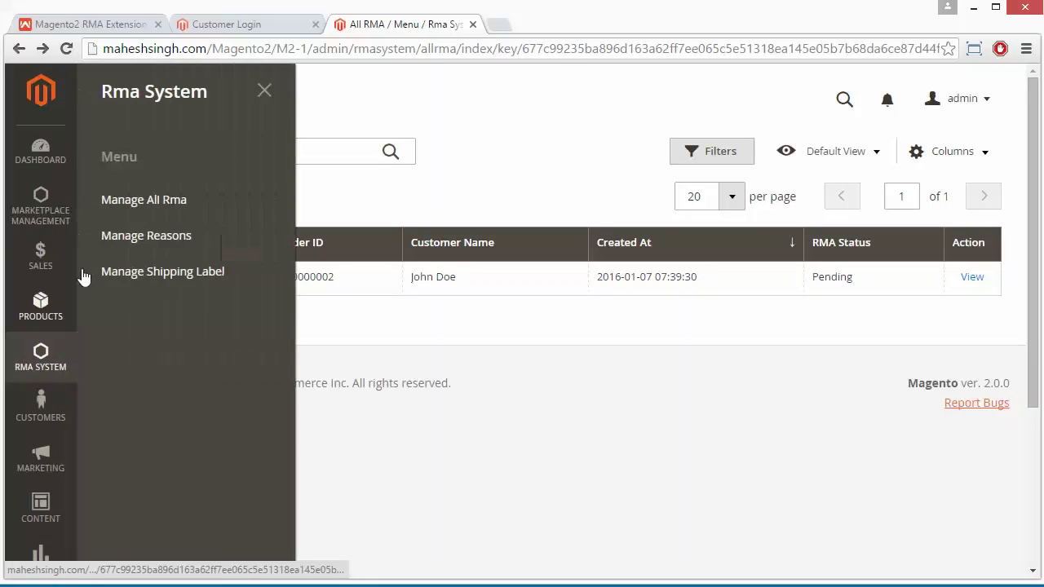
click(129, 236)
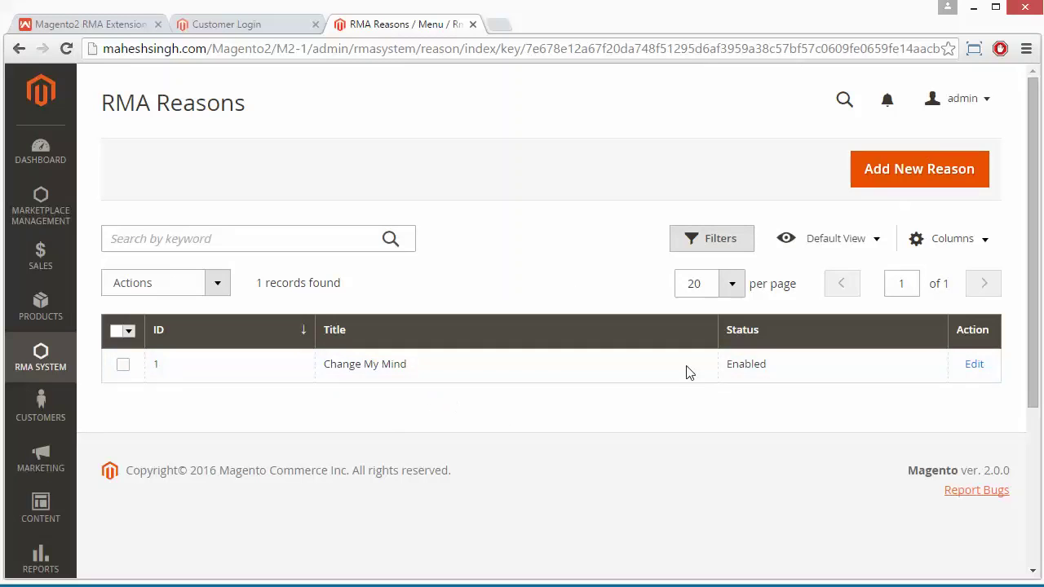
click(974, 365)
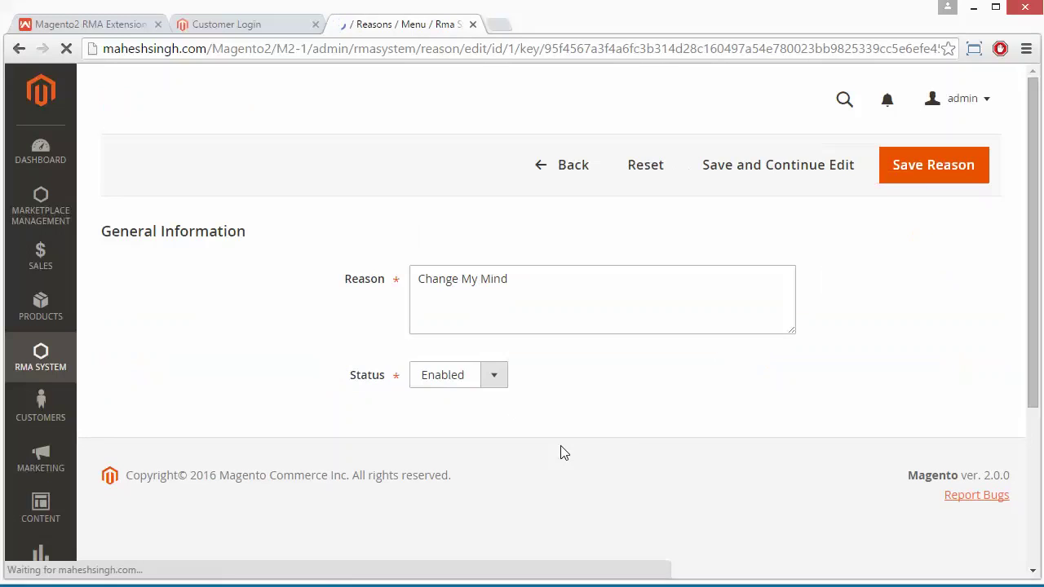
click(560, 296)
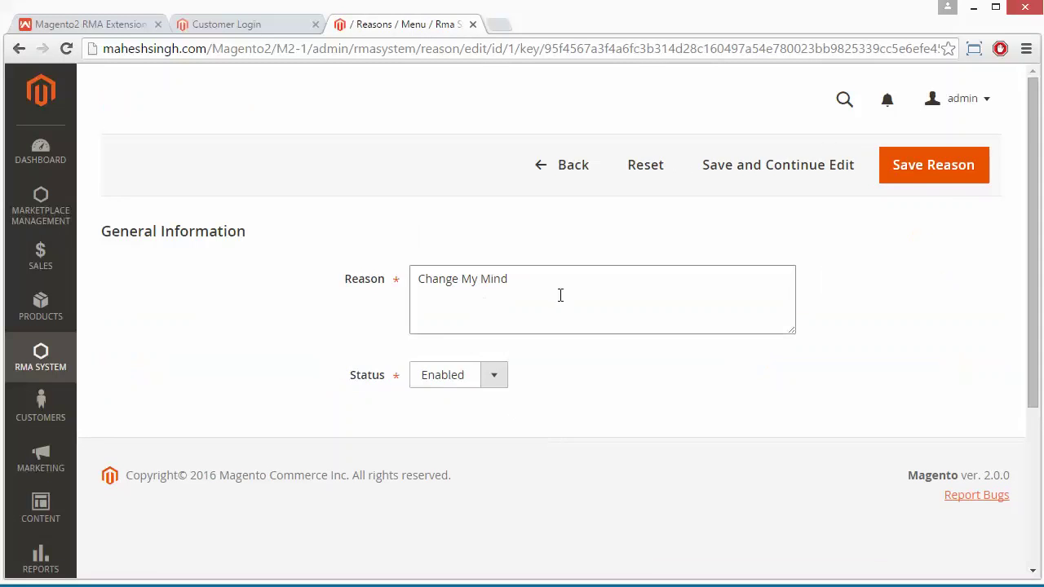
click(493, 382)
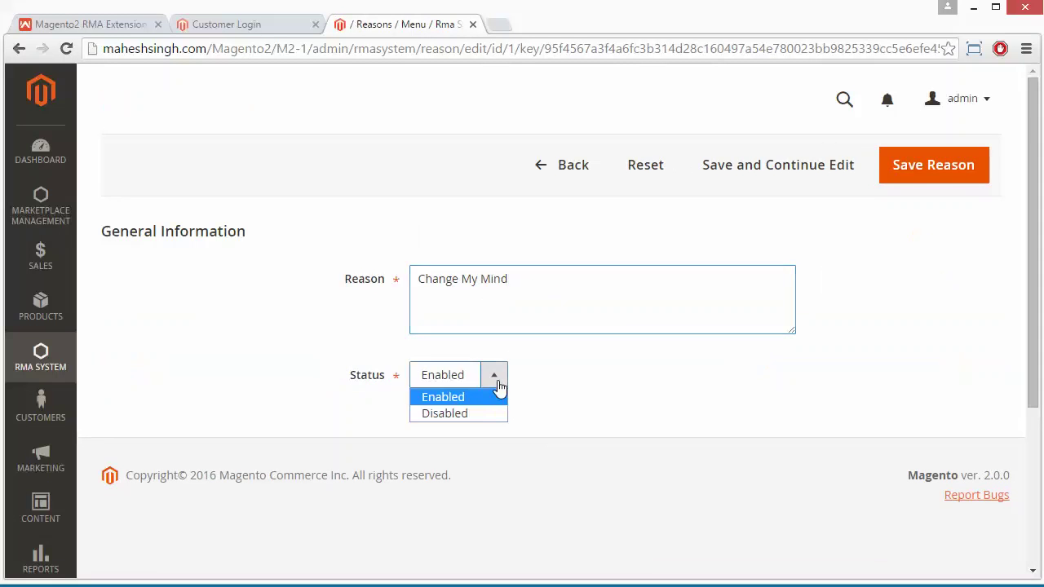
click(496, 385)
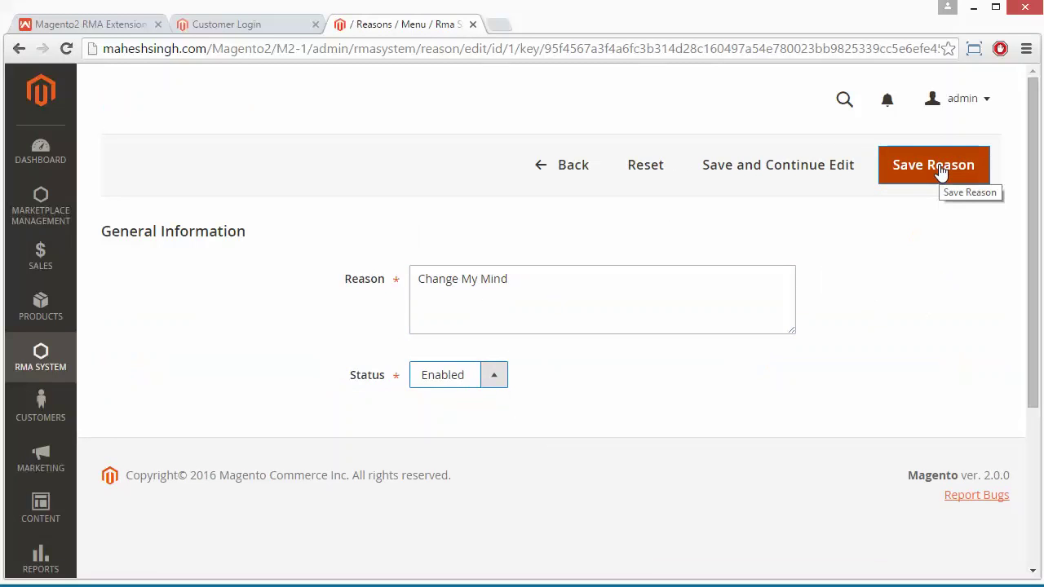
click(576, 173)
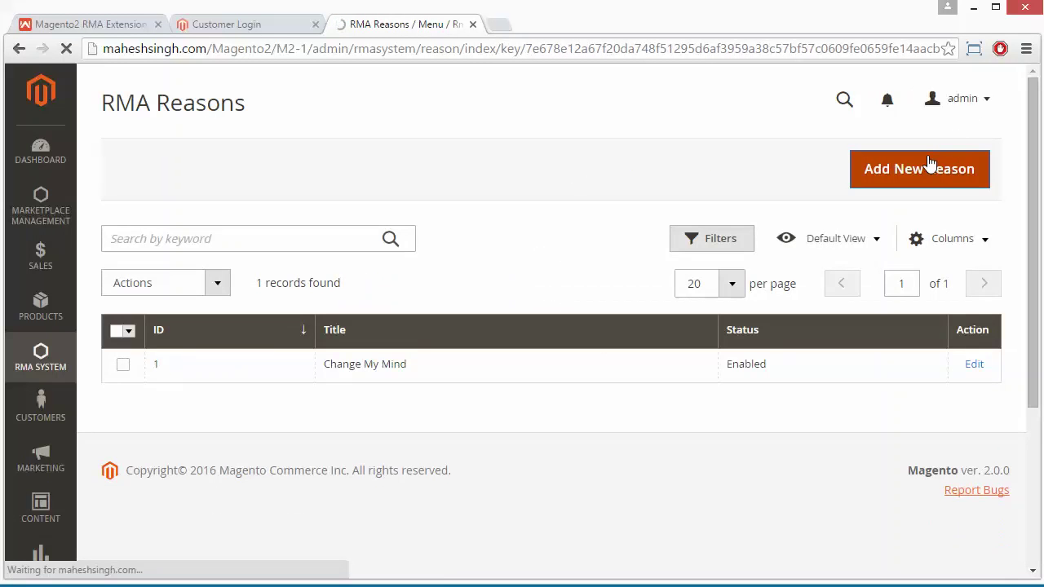
Add an Enabled return reason named 'Broken Product.' and save it
click(929, 166)
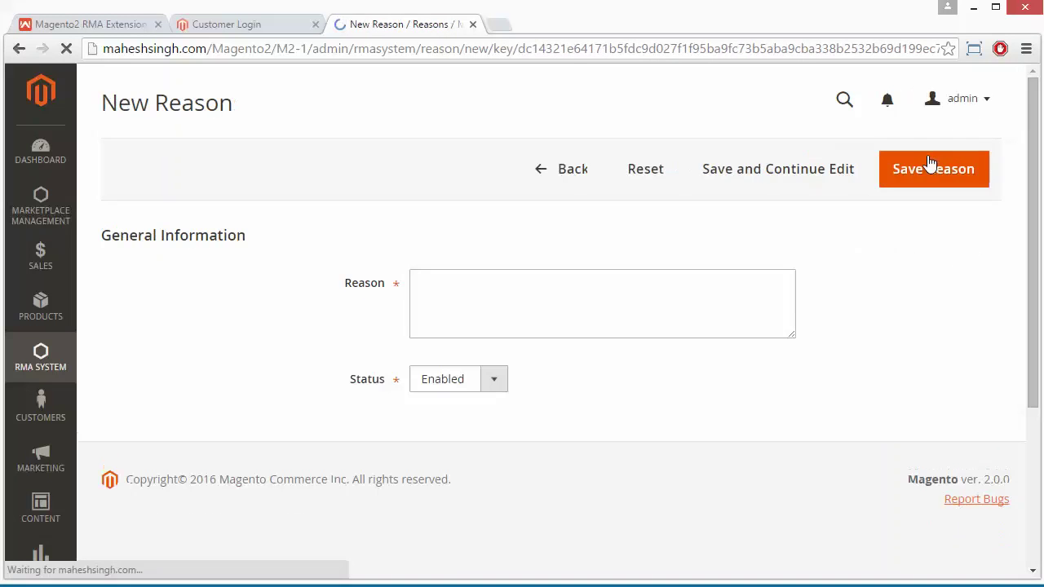
click(448, 277)
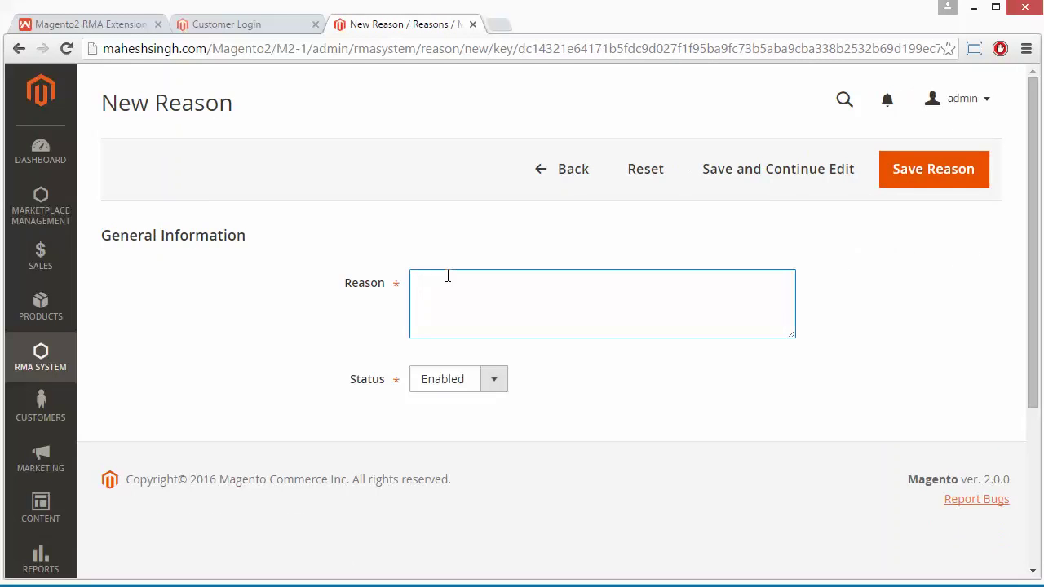
text(Brokwn)
key(BackSpace)
key(BackSpace)
key(BackSpace)
text(en Pro)
click(500, 380)
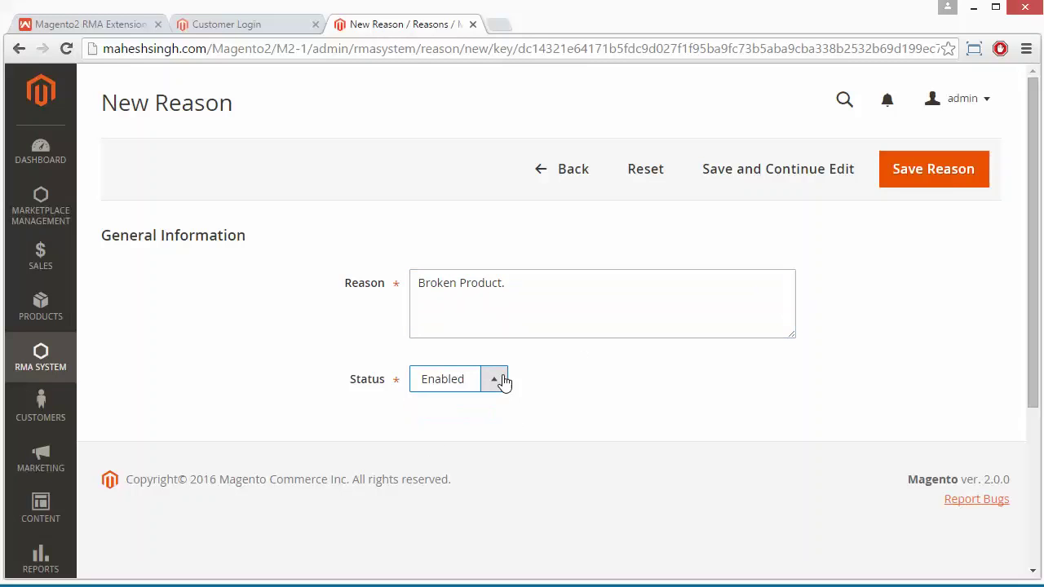
click(936, 168)
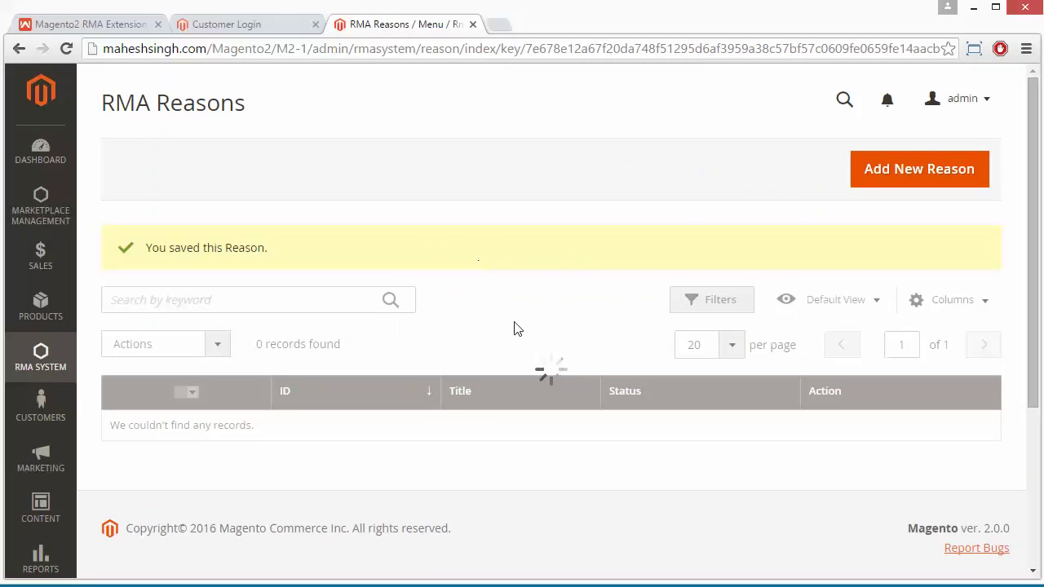
Select the Broken Product. reason row and delete it with the bulk Delete action, confirming OK
scroll(515, 328, down, 1)
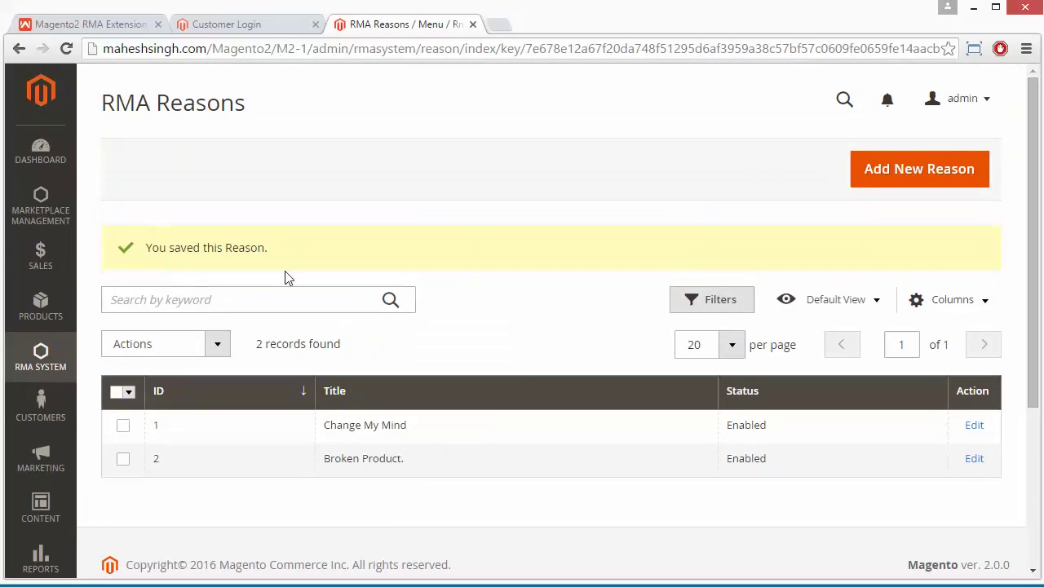
click(352, 299)
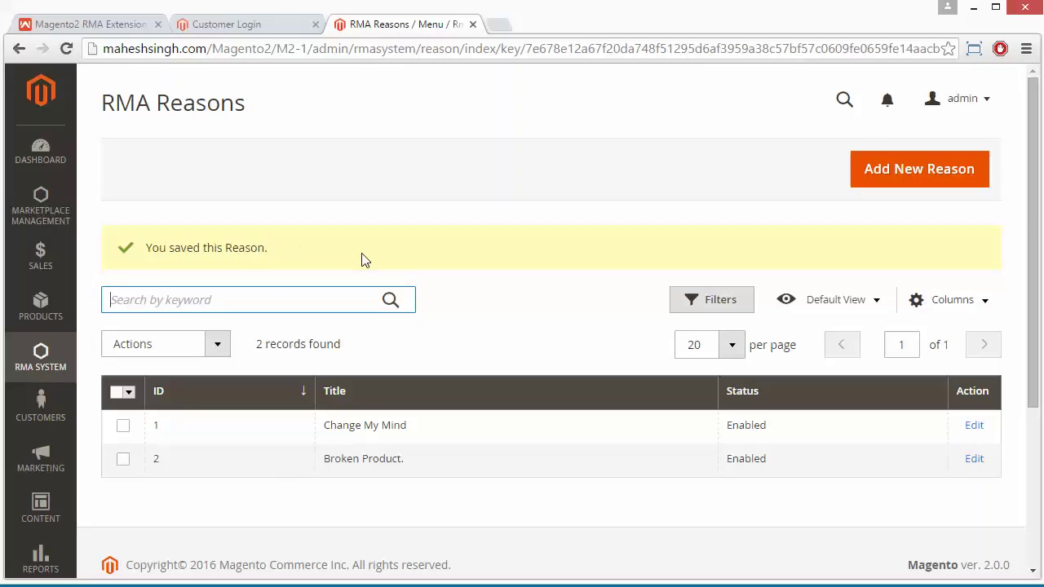
scroll(526, 338, down, 3)
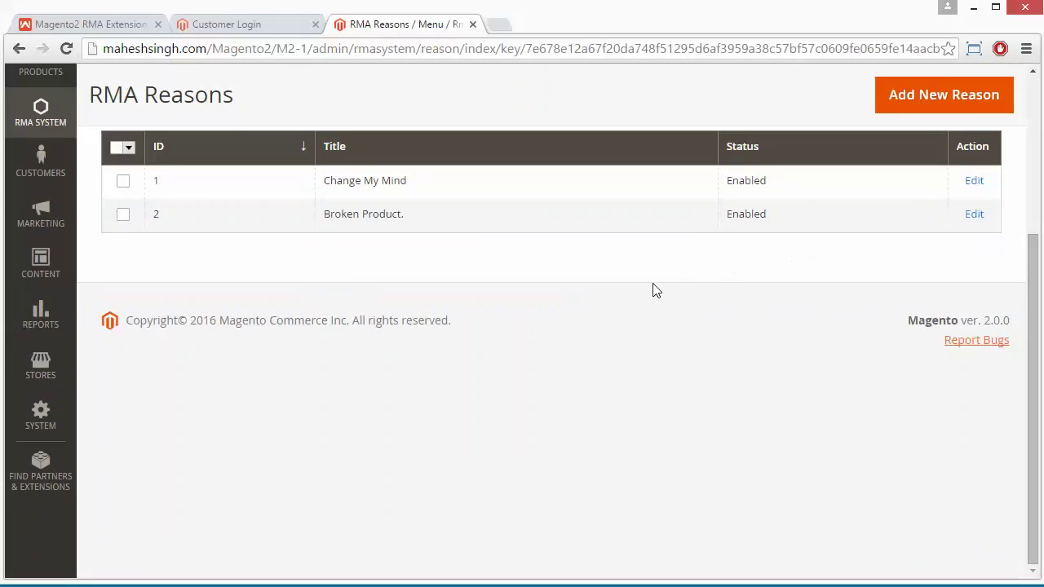
scroll(655, 289, up, 3)
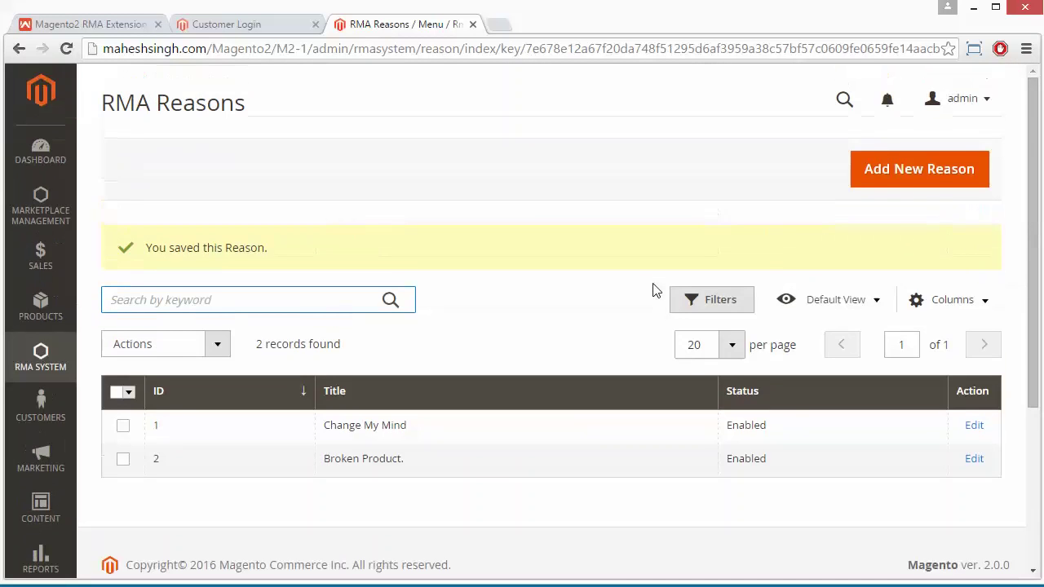
click(122, 461)
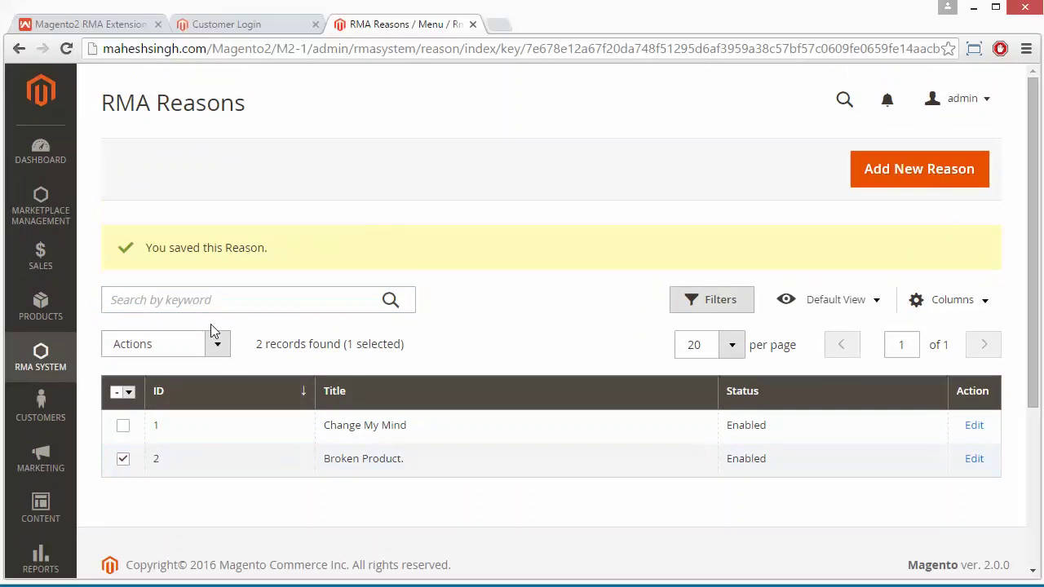
click(217, 352)
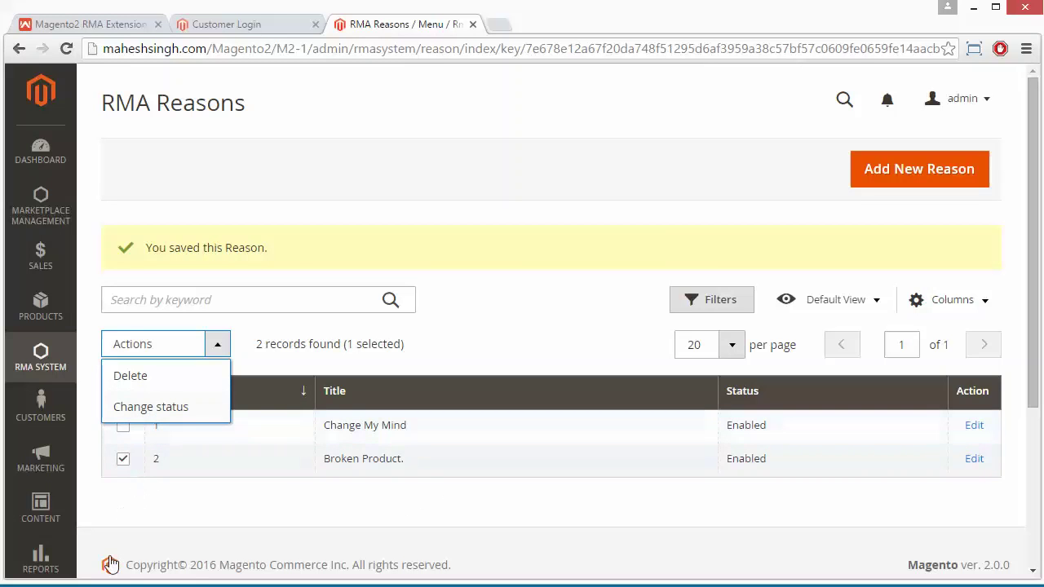
click(269, 516)
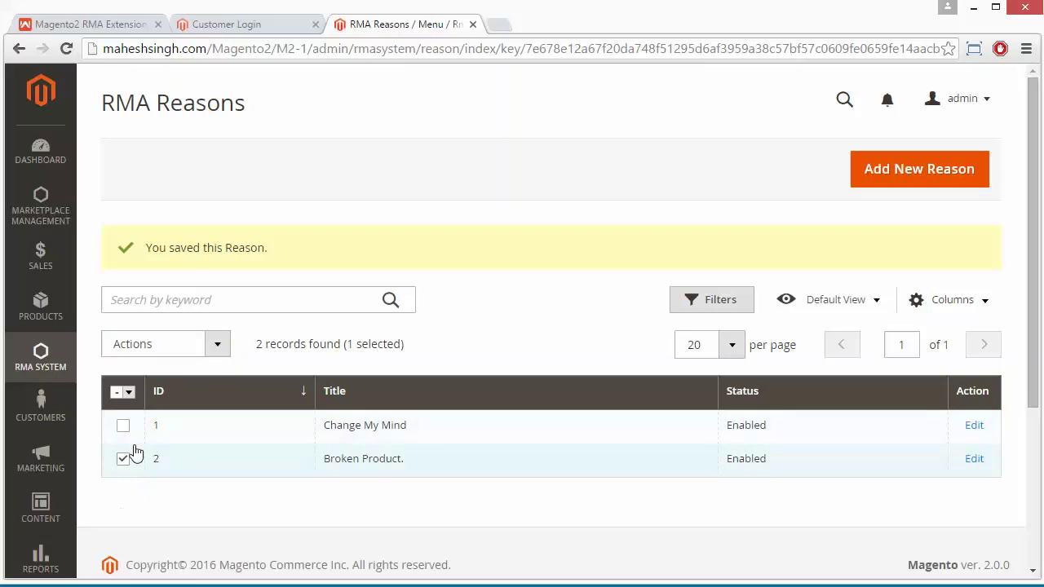
click(216, 347)
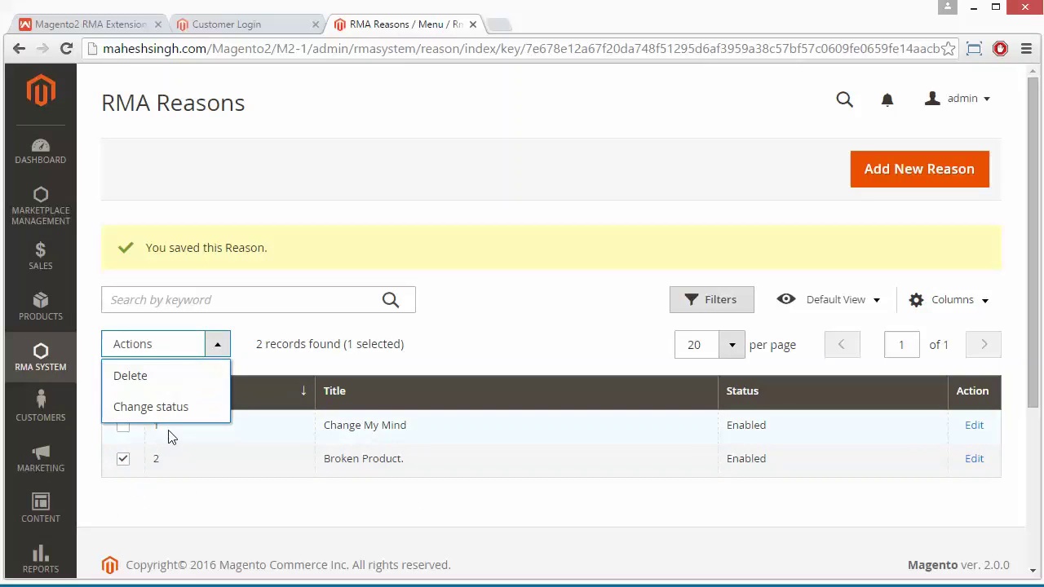
click(169, 385)
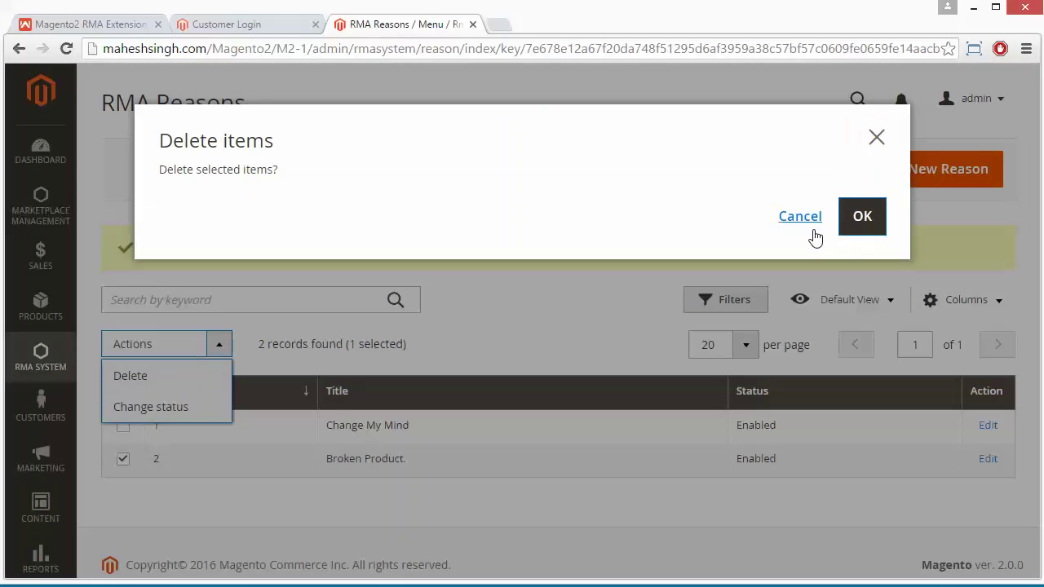
click(864, 216)
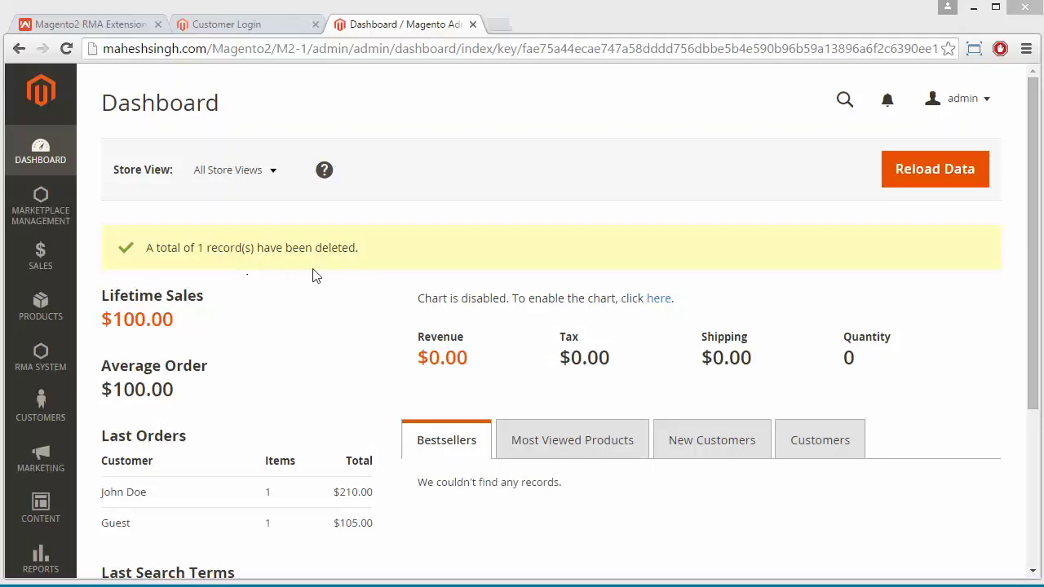
Start a new RMA shipping label titled 'Shipping1'
click(33, 359)
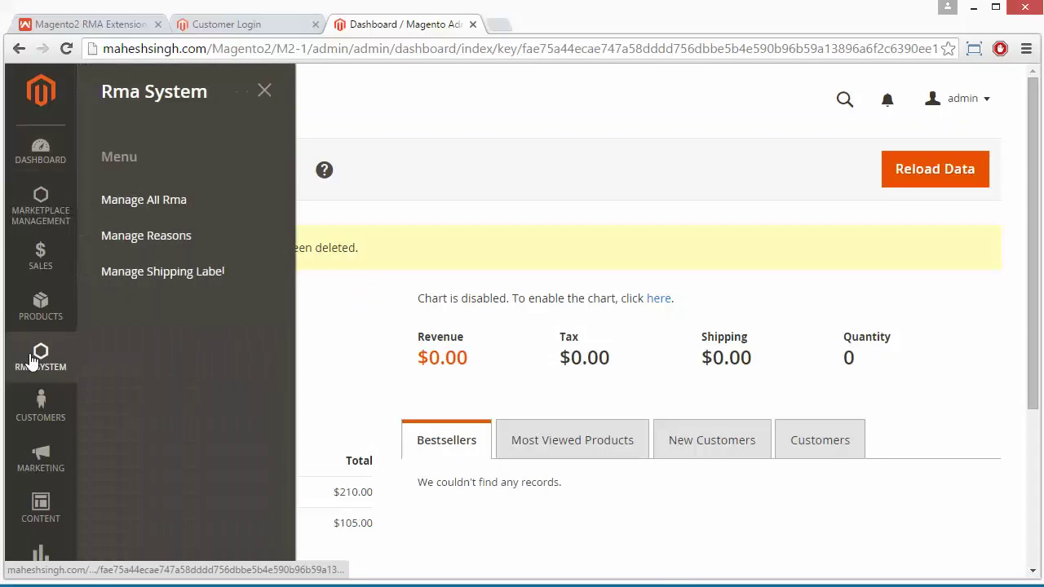
click(151, 282)
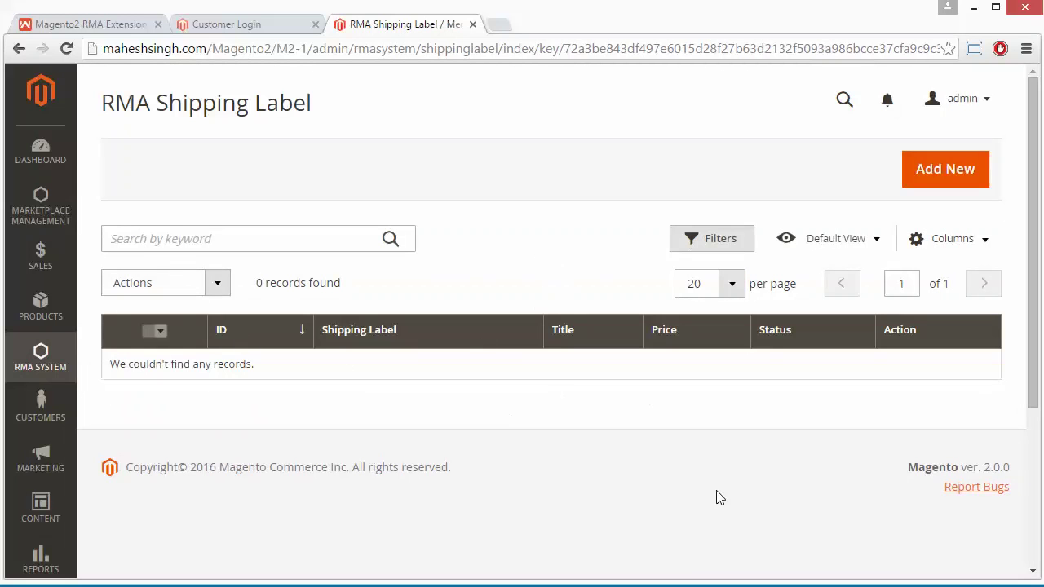
click(941, 170)
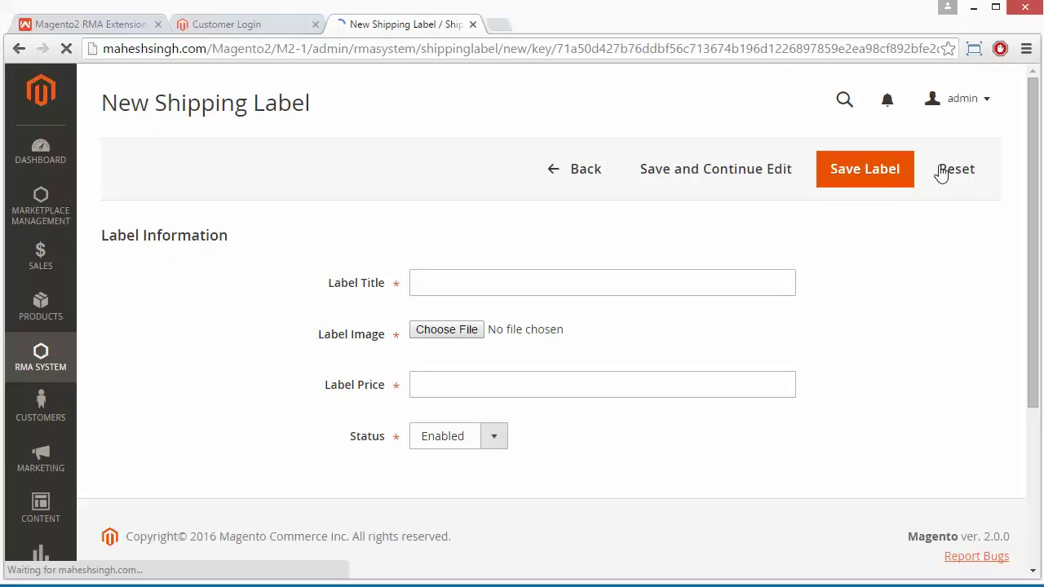
click(496, 286)
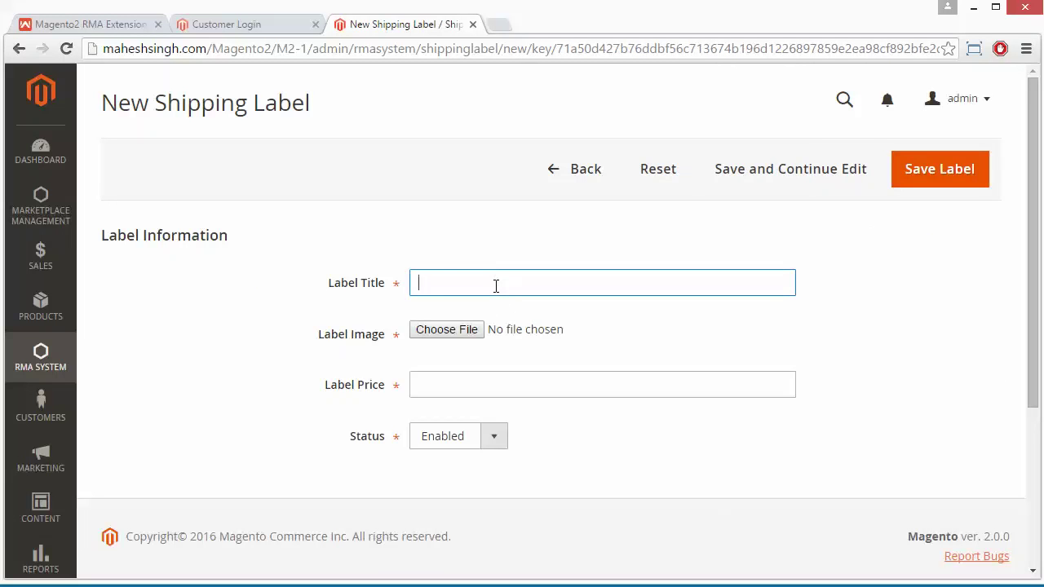
text(Shipping1)
Skip the label image, change the price from 15 to 10, keep status Enabled, and save
click(447, 336)
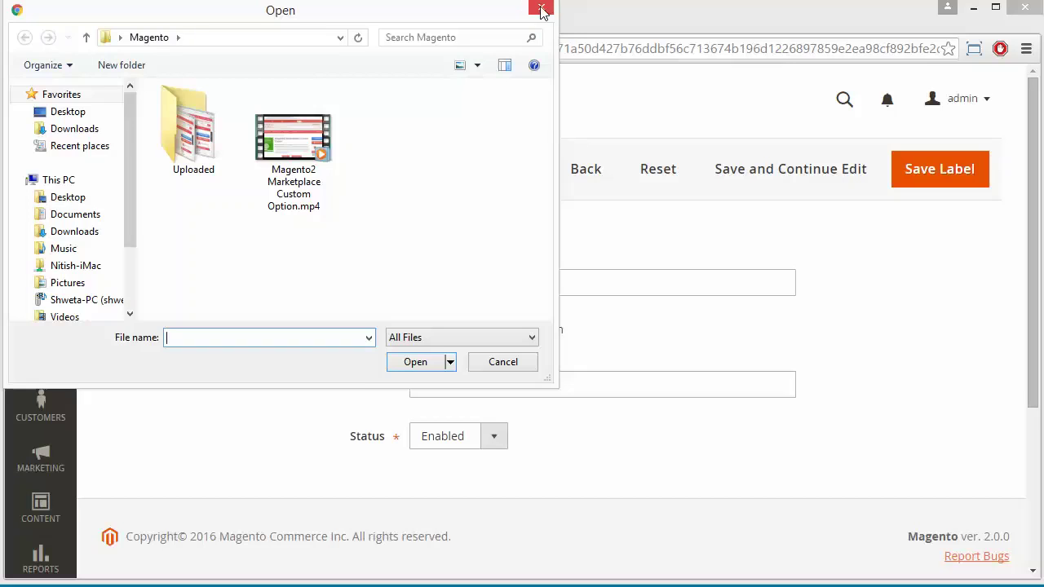
click(542, 8)
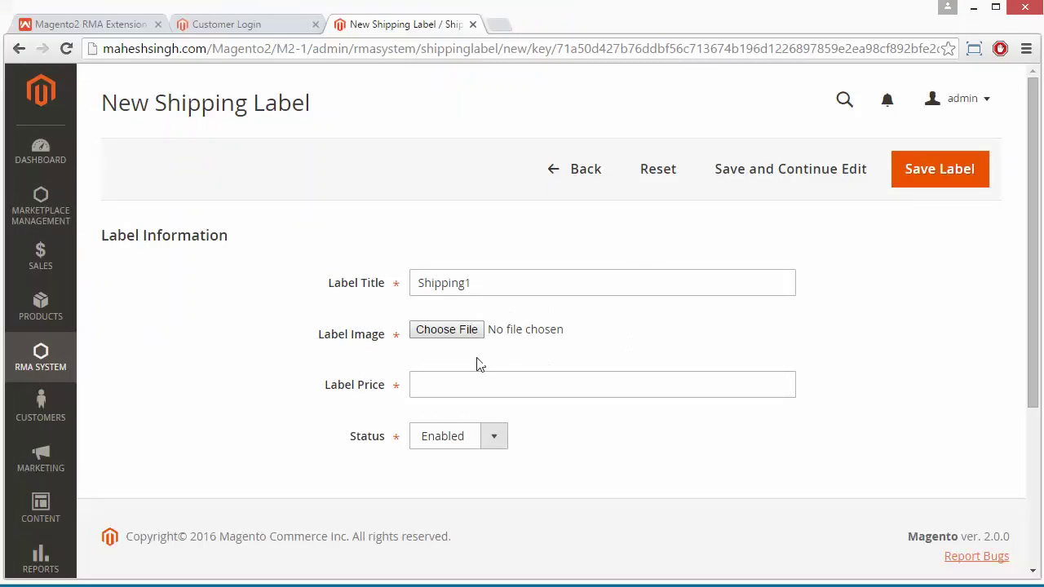
click(457, 382)
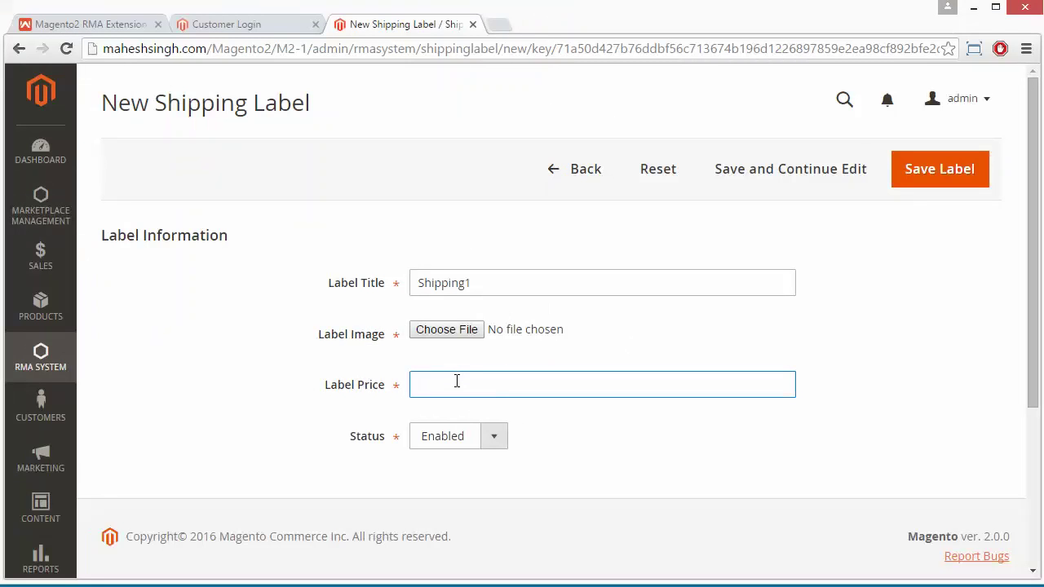
key(BackSpace)
key(BackSpace)
text(10)
click(490, 441)
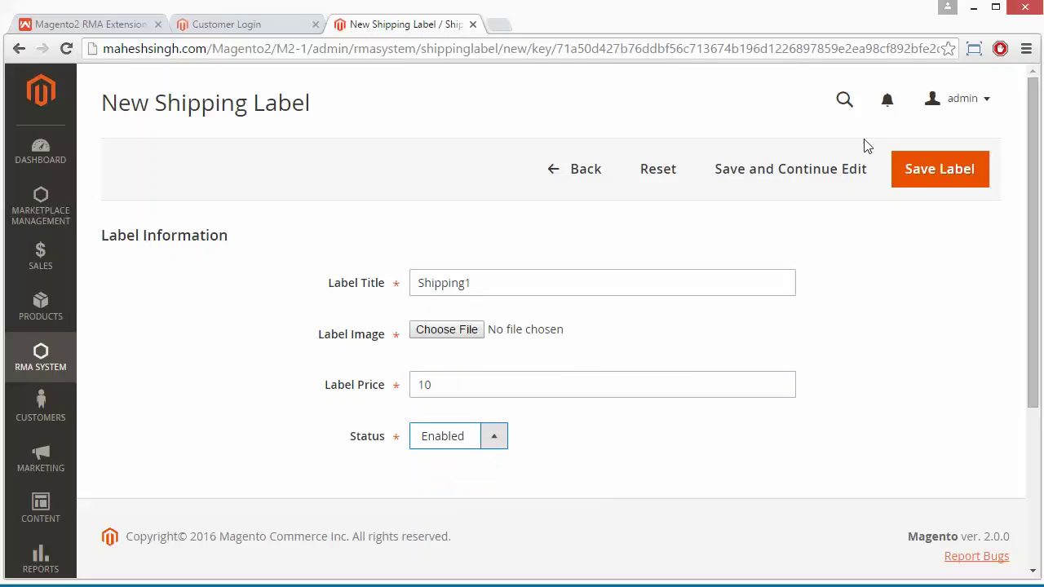
click(929, 172)
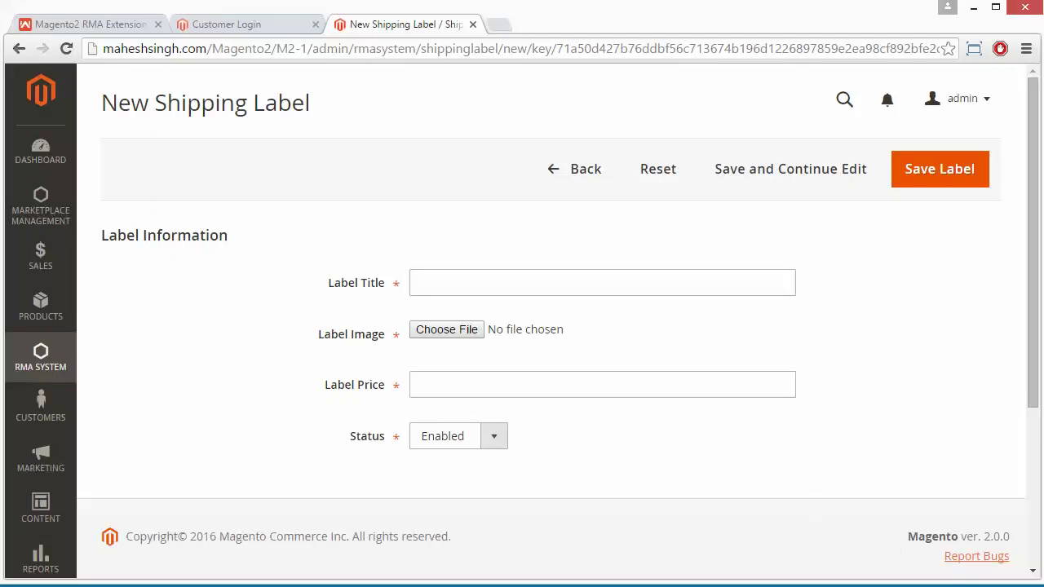
On the Luma storefront, add the $100.00 Phone from the Test category to the cart
click(237, 27)
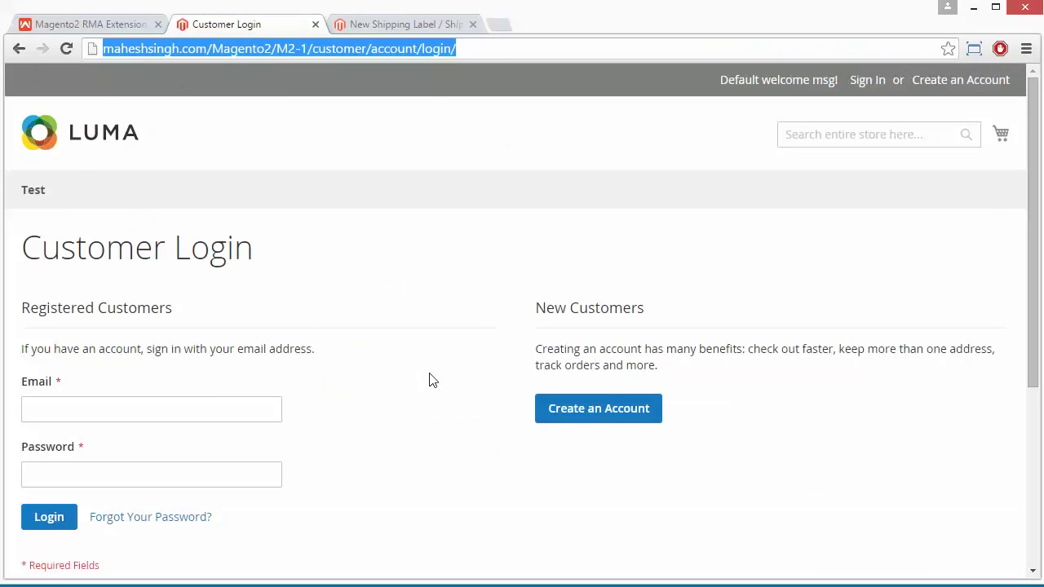
click(580, 419)
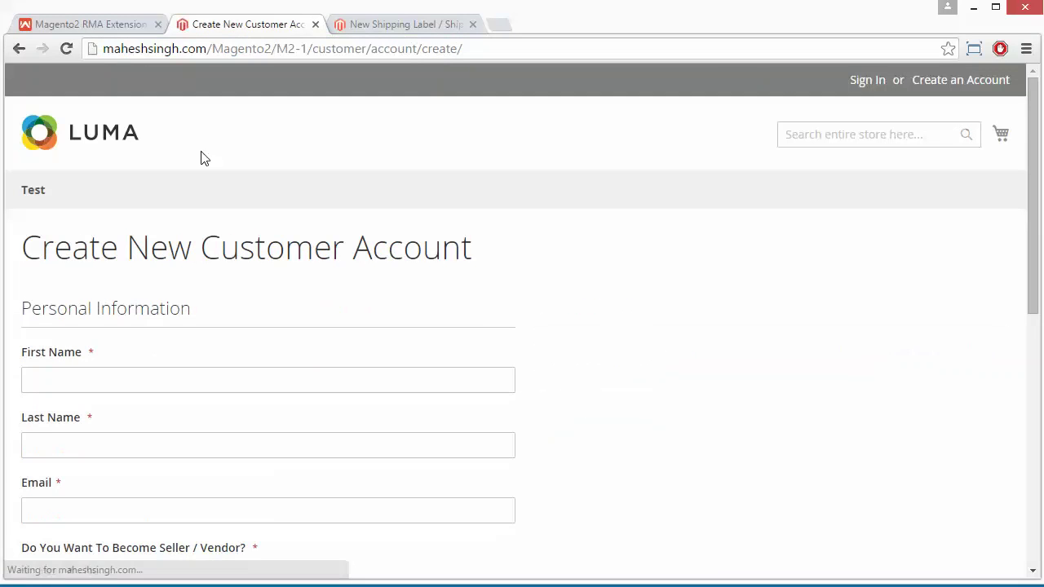
click(36, 193)
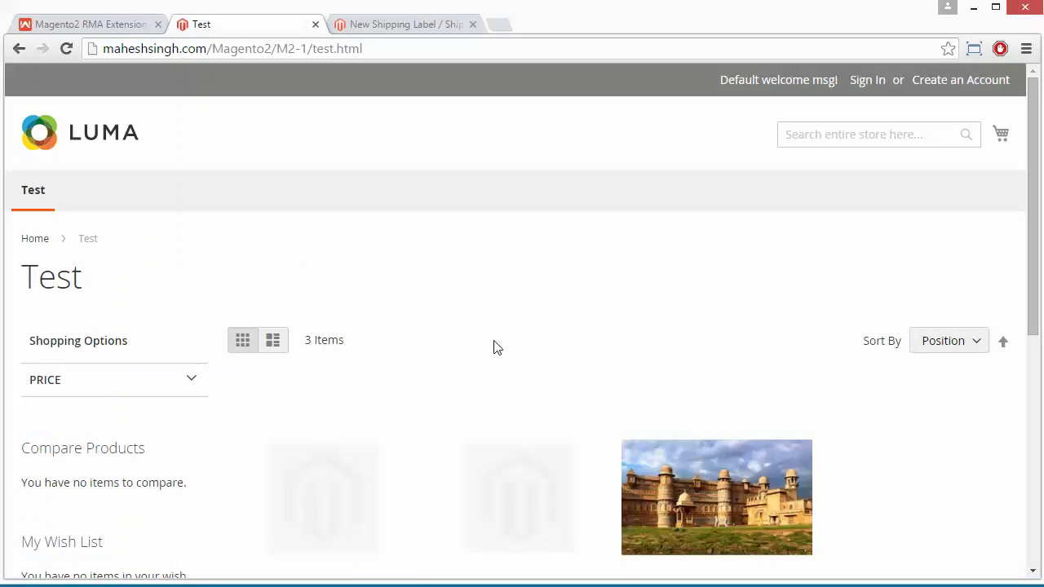
scroll(724, 396, down, 4)
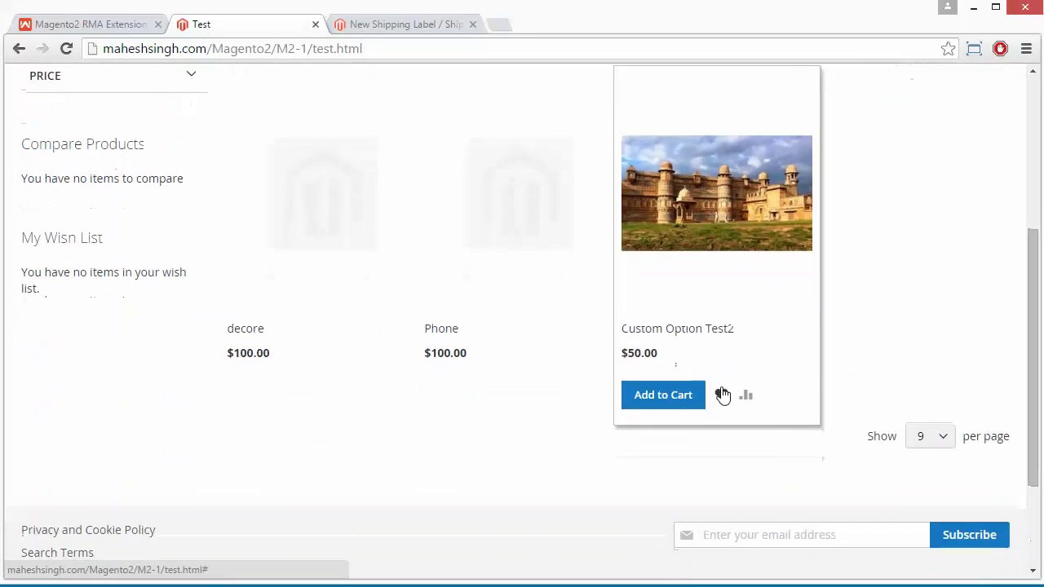
scroll(724, 396, up, 2)
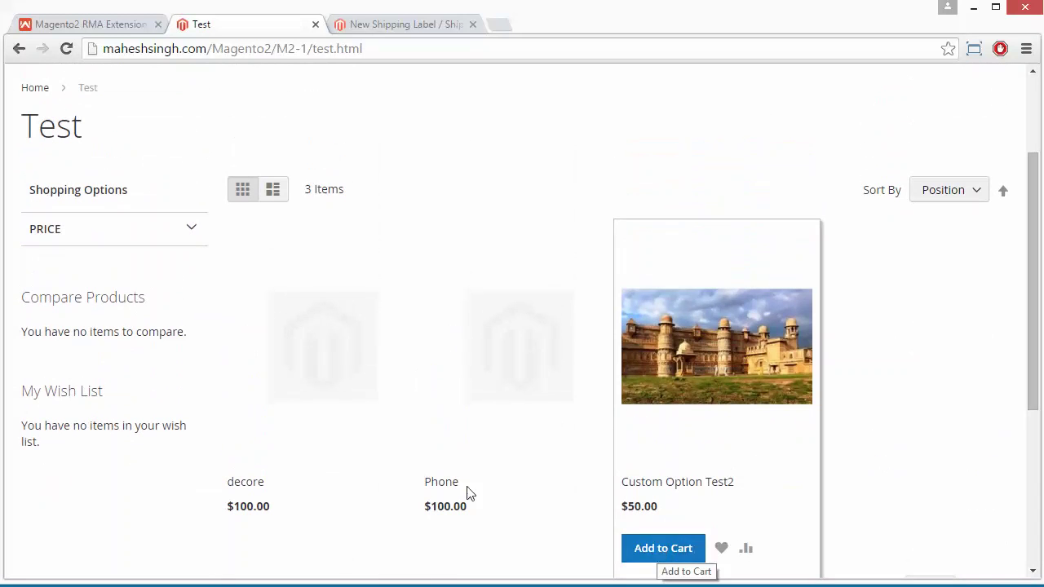
click(467, 551)
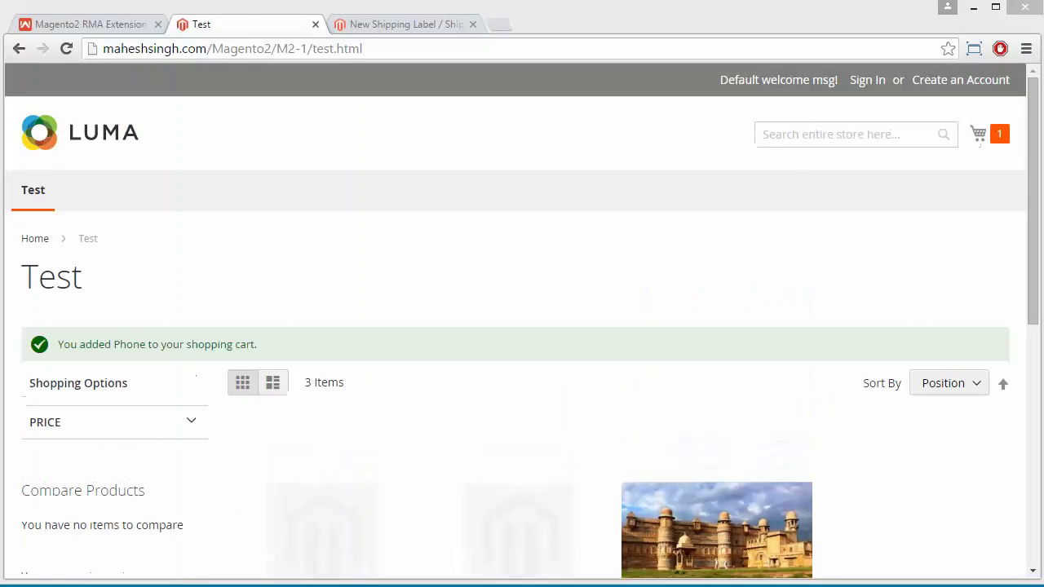
Add Custom Option Test2 ($50.00) to the cart and go to checkout from the minicart
click(1001, 137)
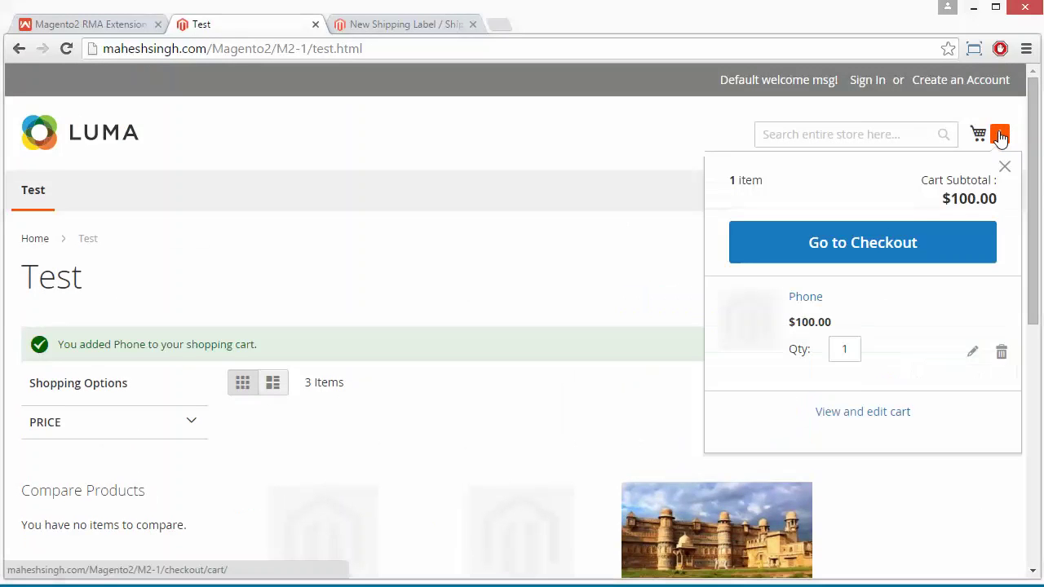
click(873, 241)
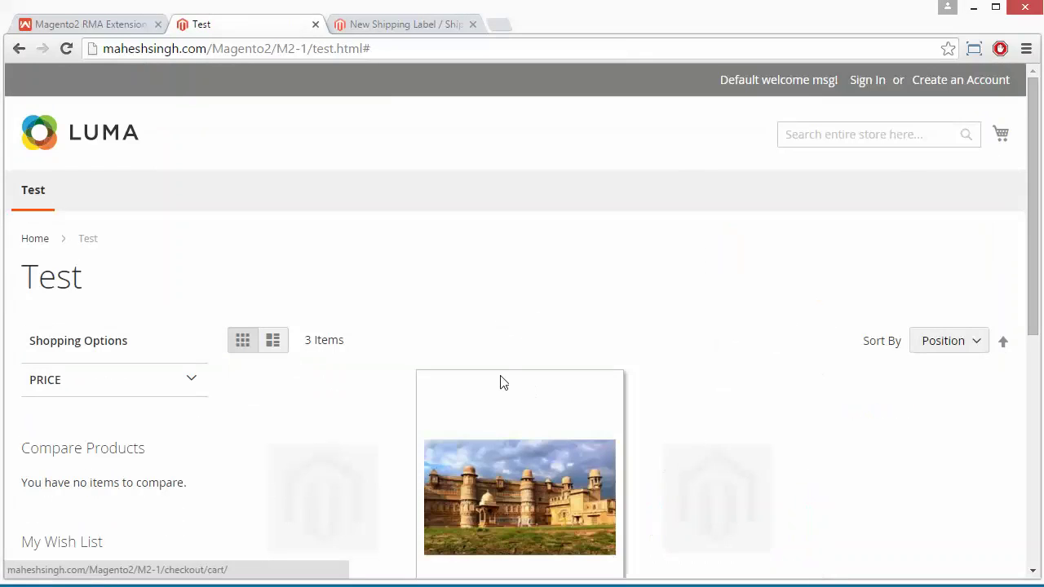
scroll(555, 337, down, 3)
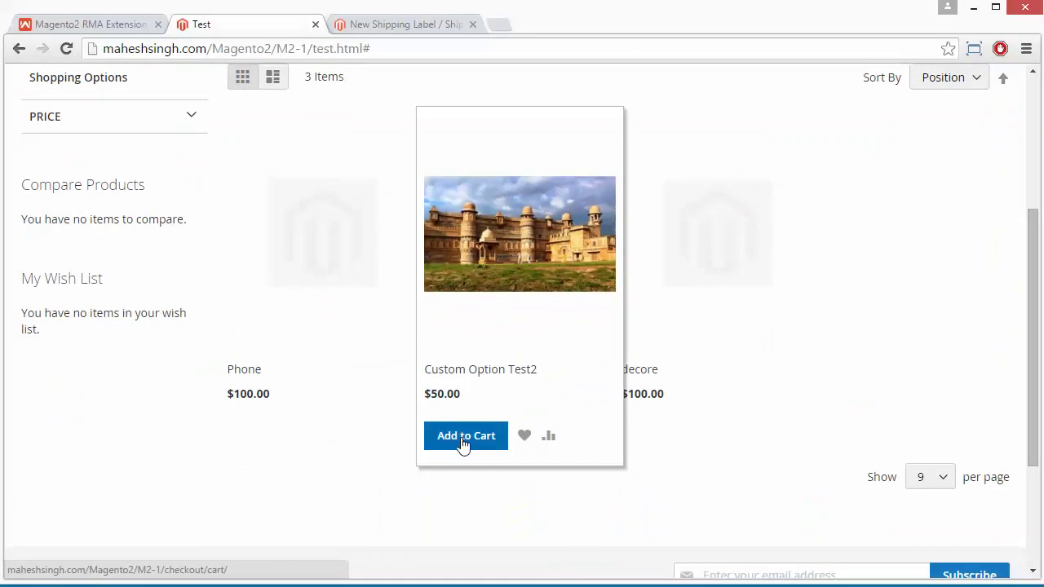
click(461, 437)
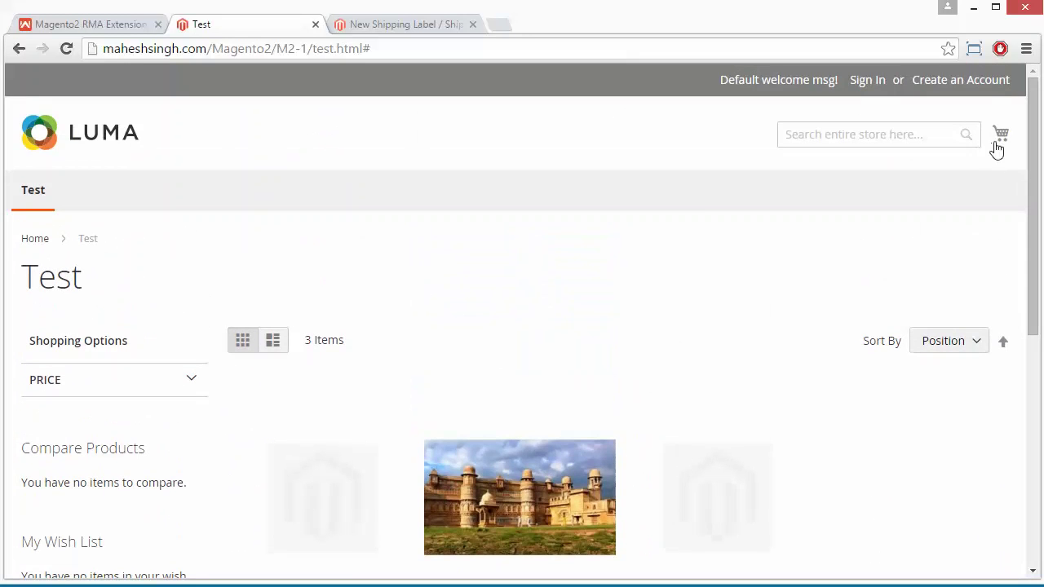
click(1002, 135)
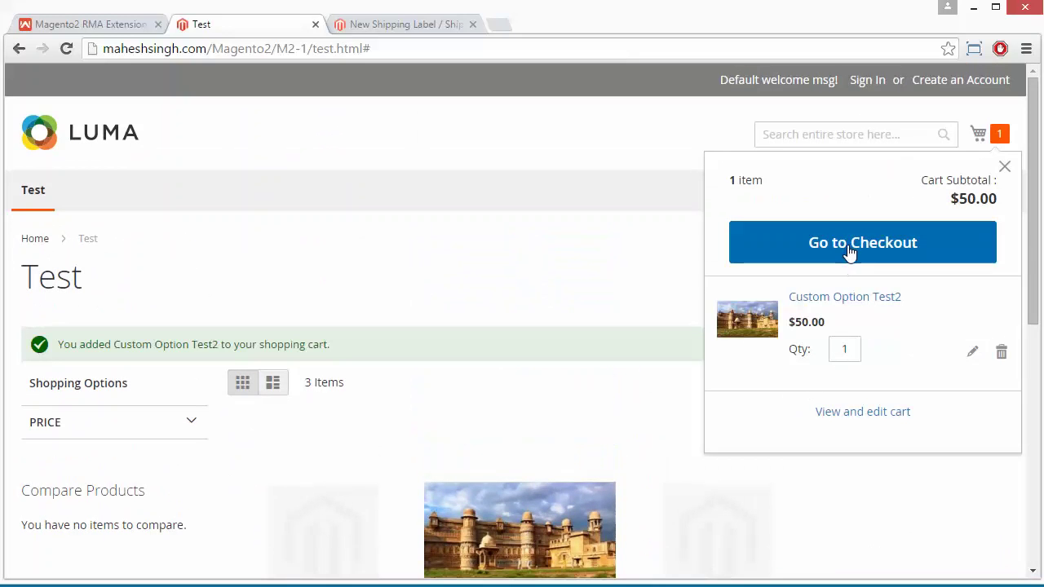
click(848, 251)
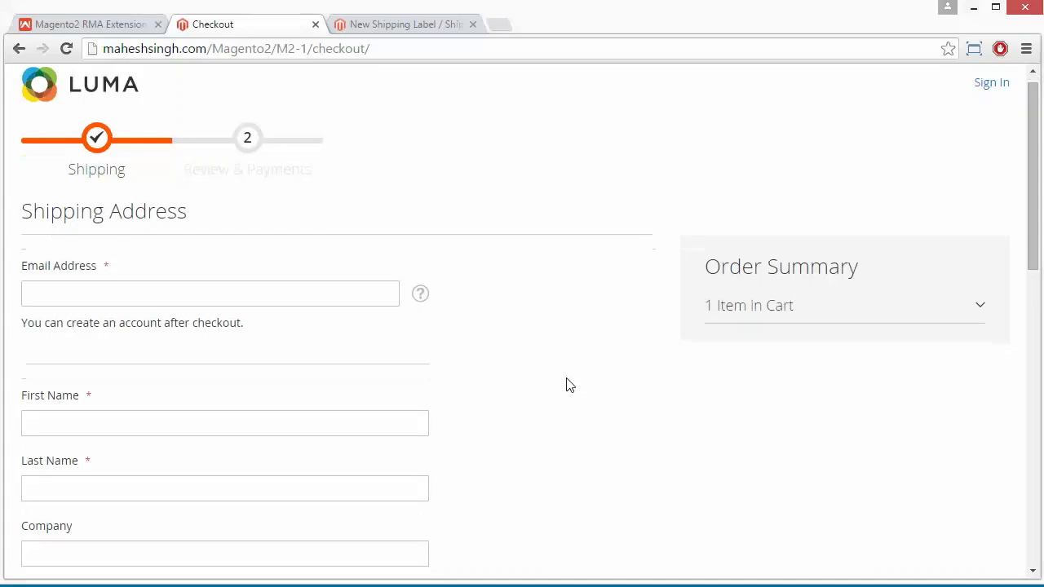
Fill in the customer's e-mail address, first name and company name in the shipping address
click(79, 309)
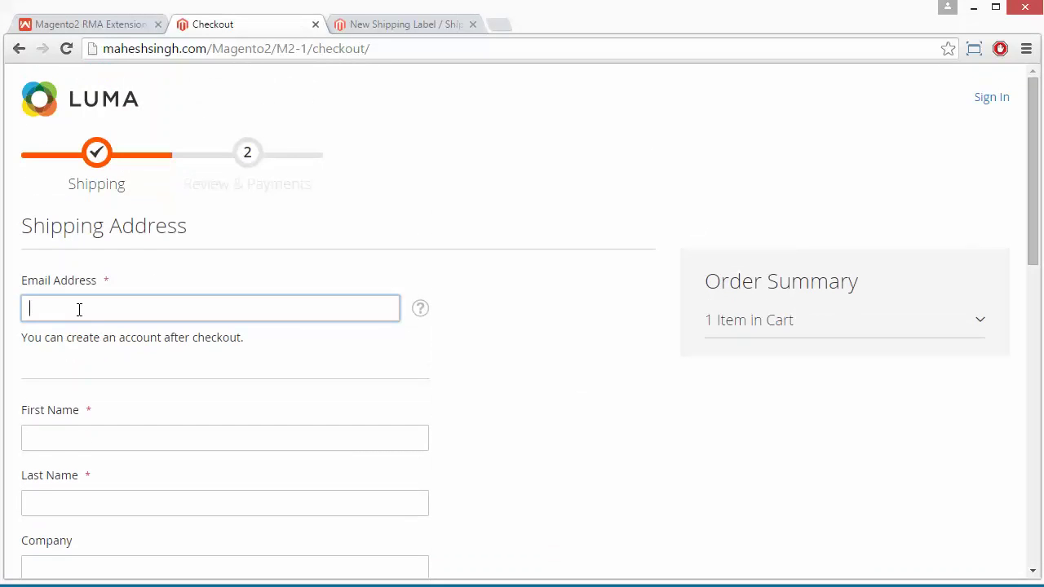
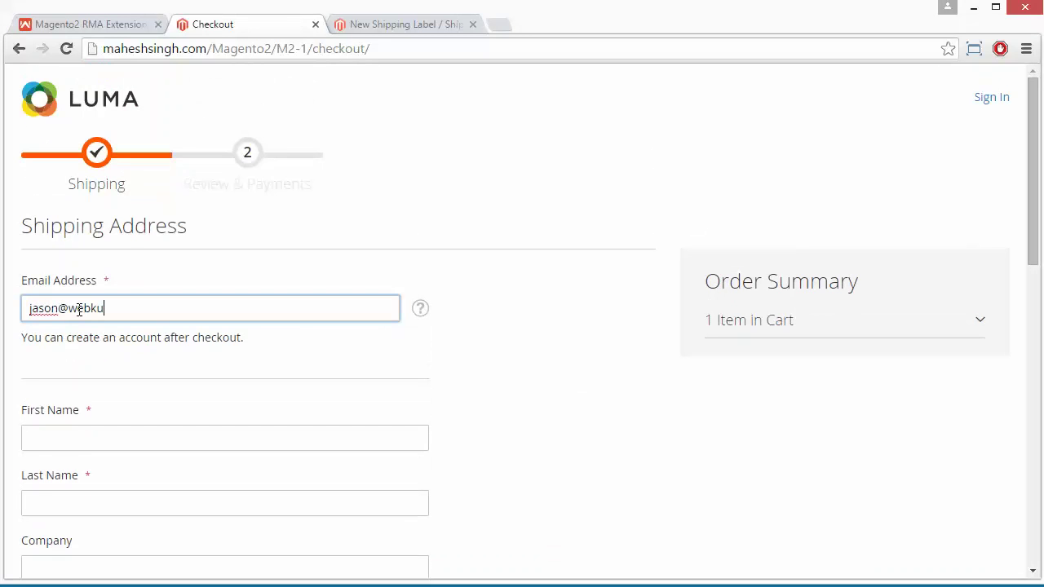
key(Tab)
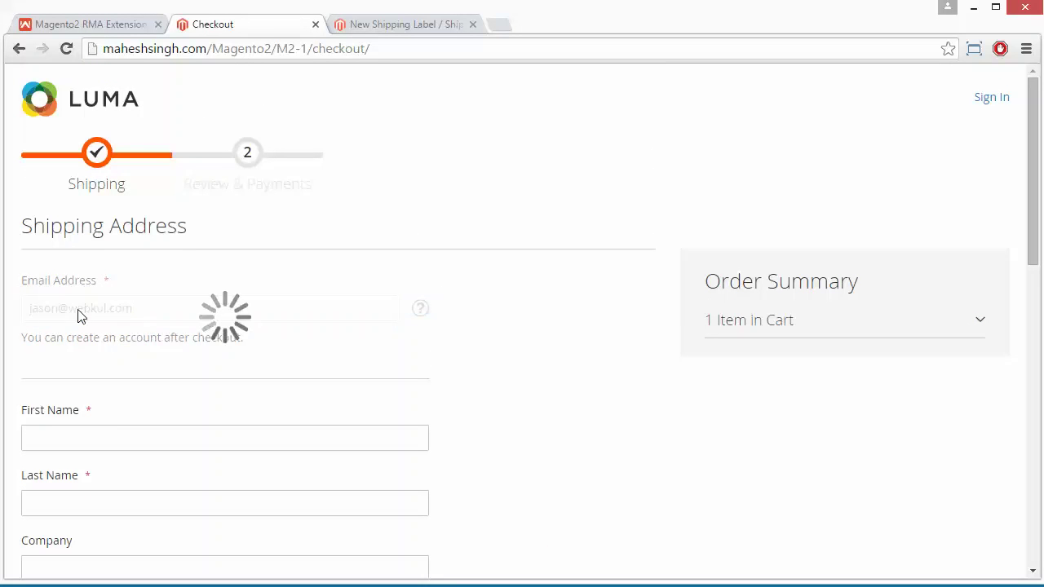
click(62, 435)
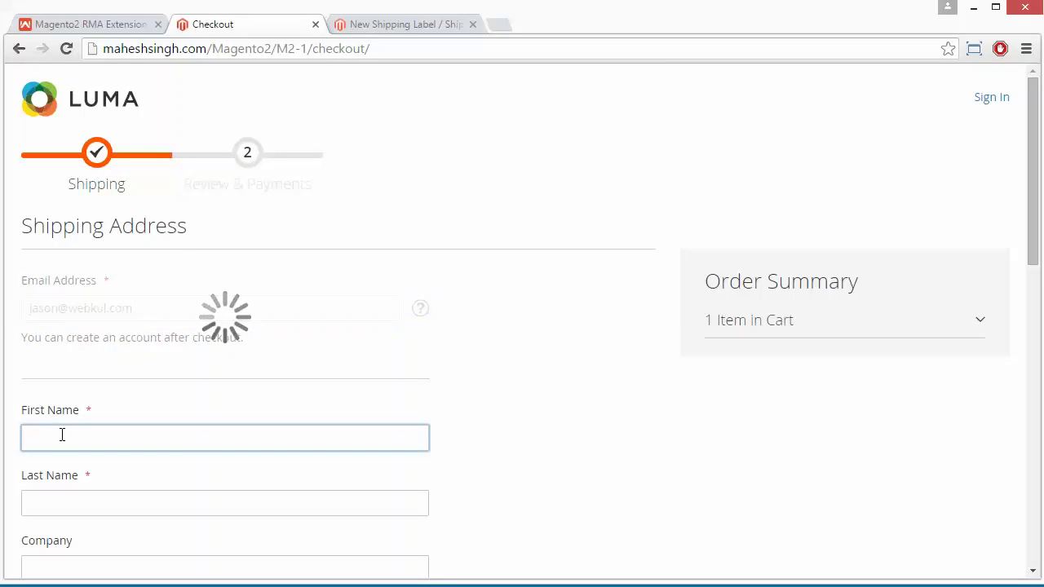
text(jason)
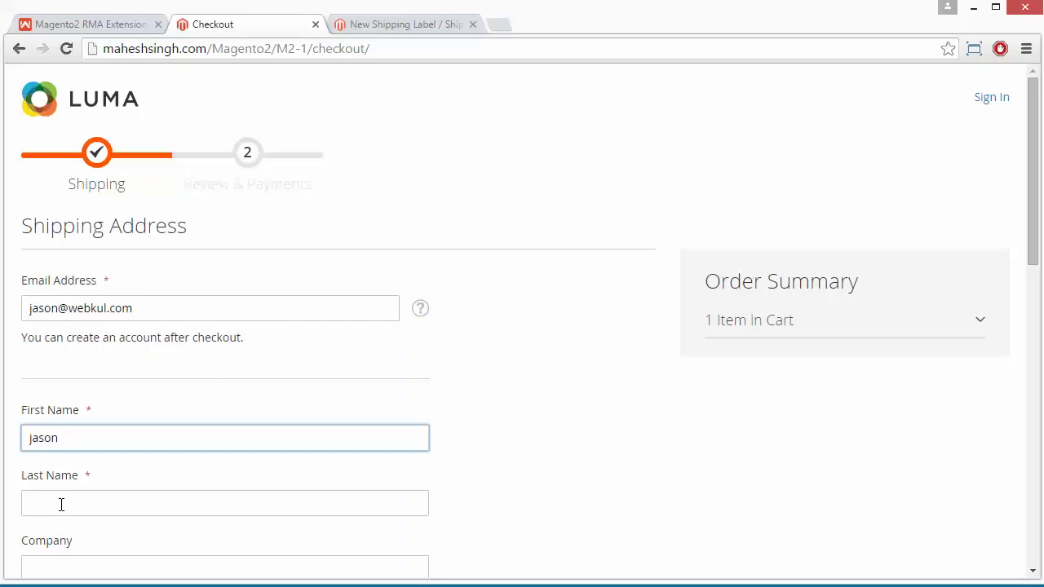
click(62, 503)
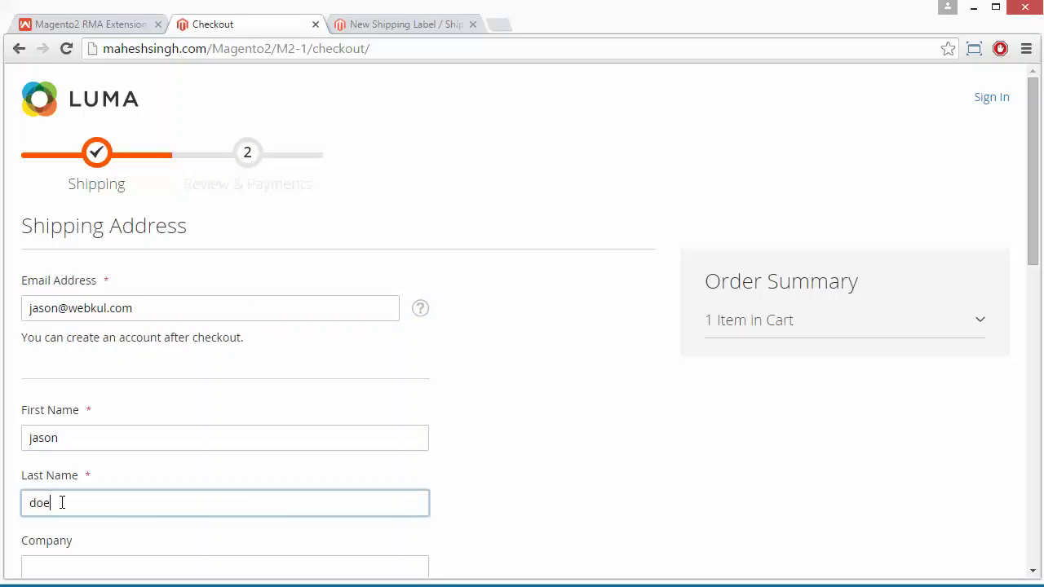
click(57, 564)
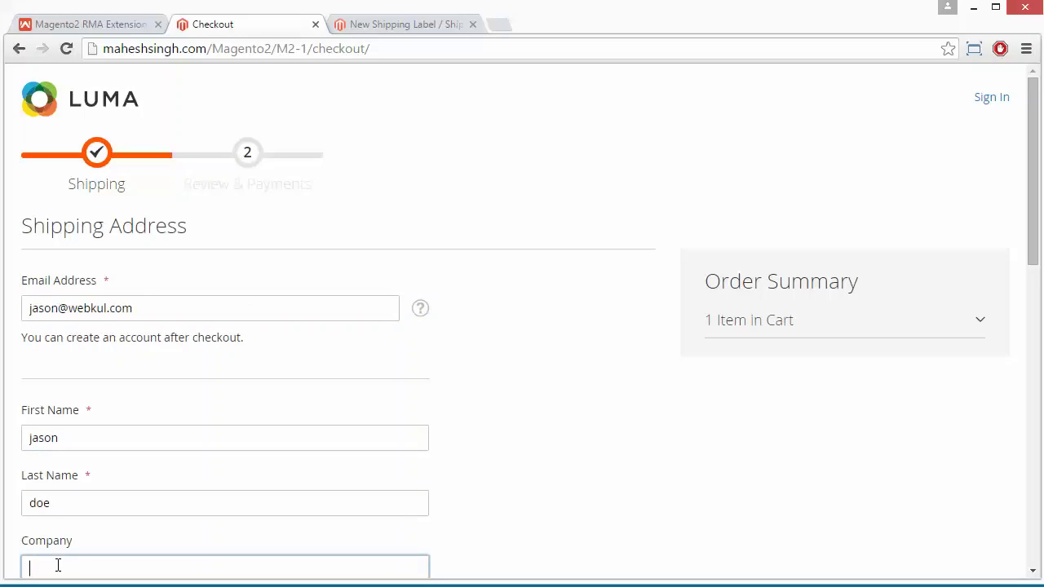
text(webkul)
Choose $5.00 Flat Rate shipping and continue to Review & Payments
scroll(534, 443, down, 6)
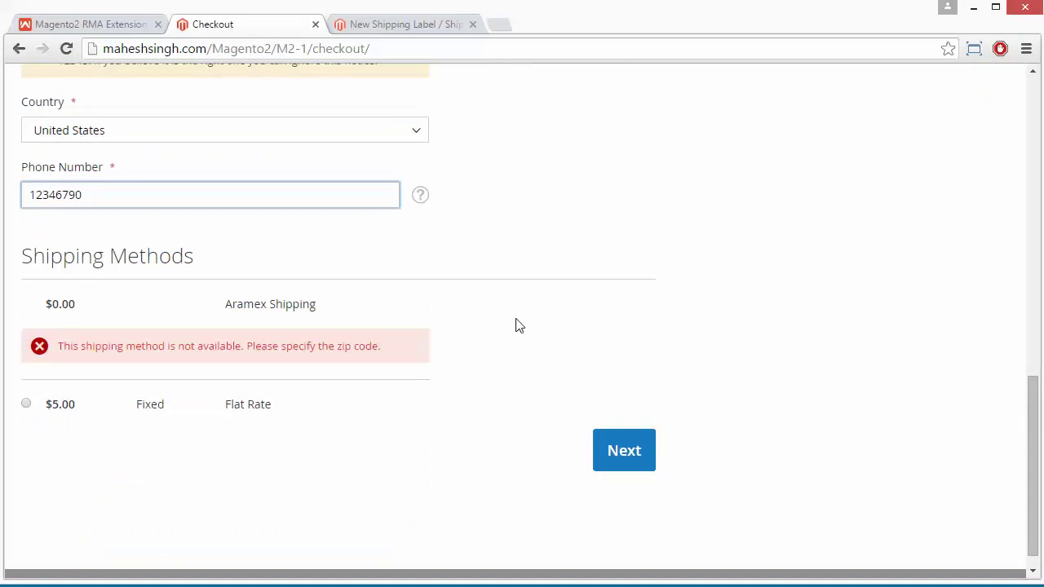
scroll(517, 324, up, 6)
scroll(516, 326, down, 6)
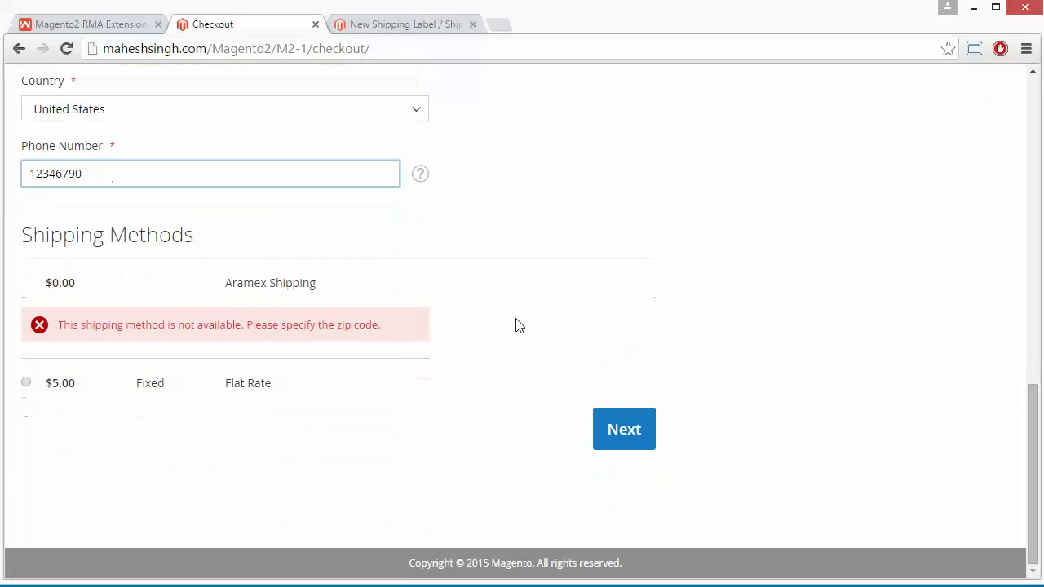
click(26, 383)
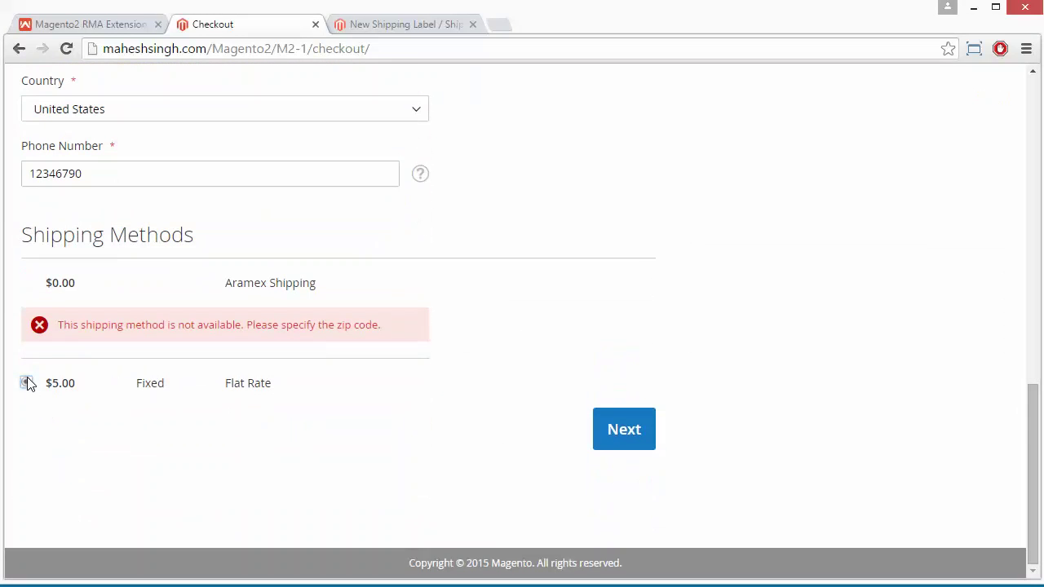
click(617, 423)
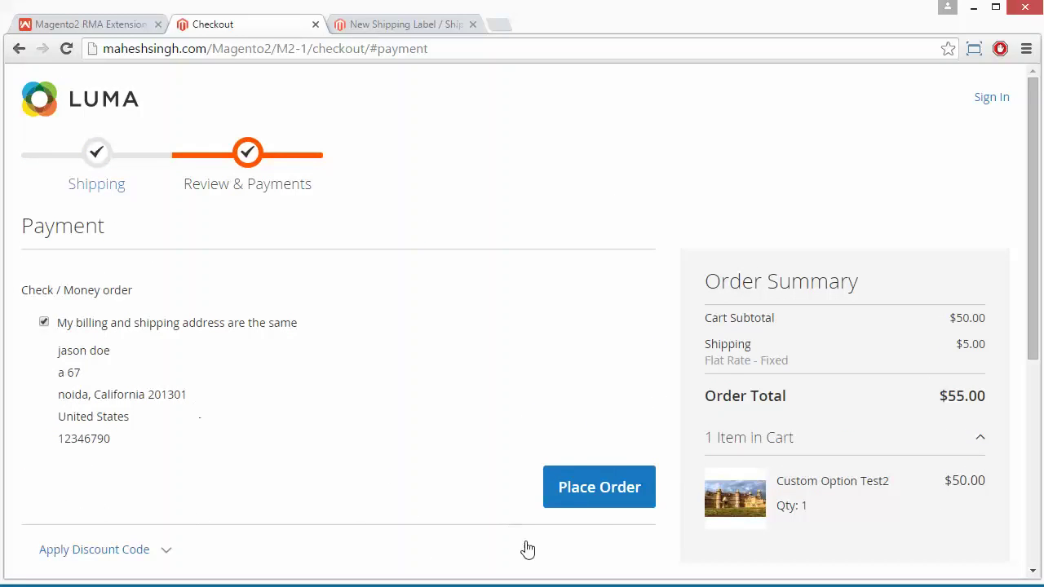
Place the order and scroll down the success page to the footer links
click(588, 501)
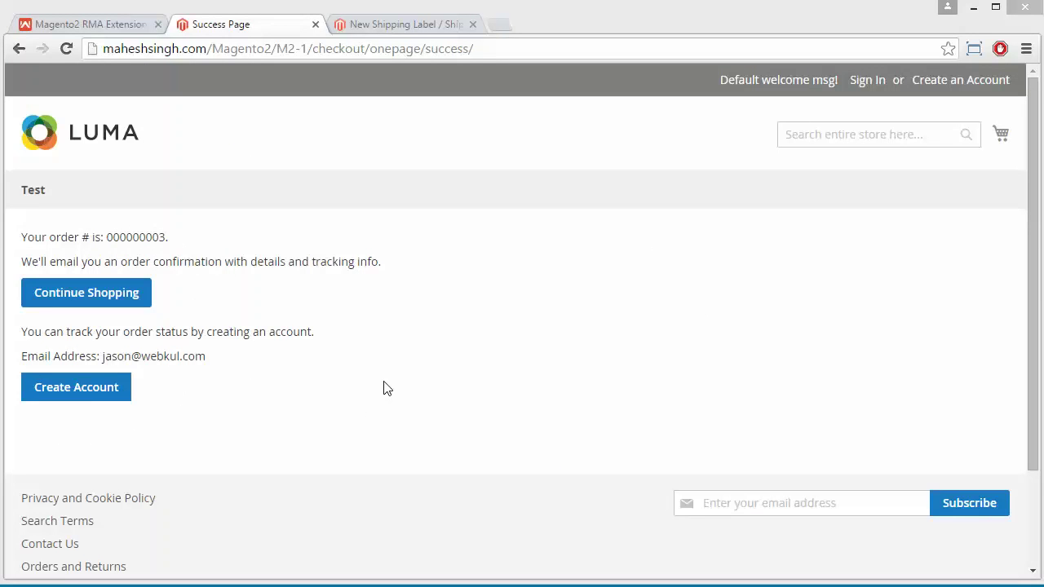
scroll(376, 457, down, 3)
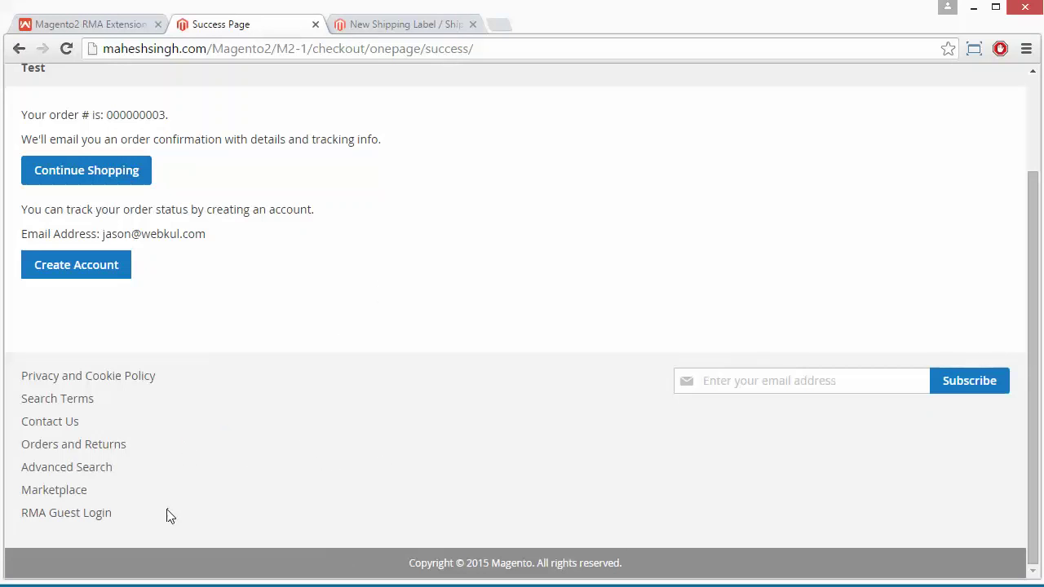
Log in through RMA Guest Login with the new order ID and the customer's e-mail address
click(84, 517)
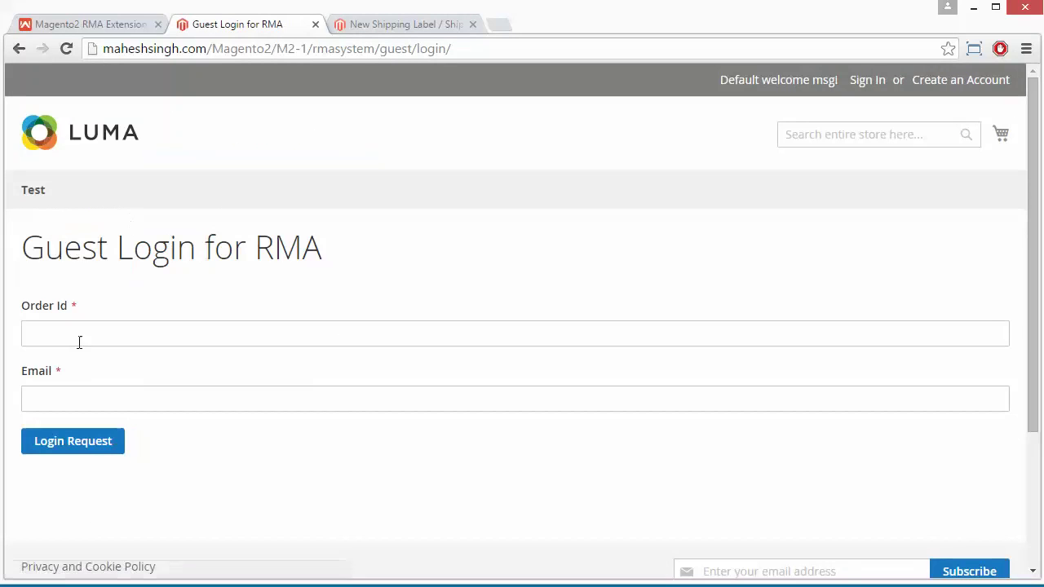
click(80, 333)
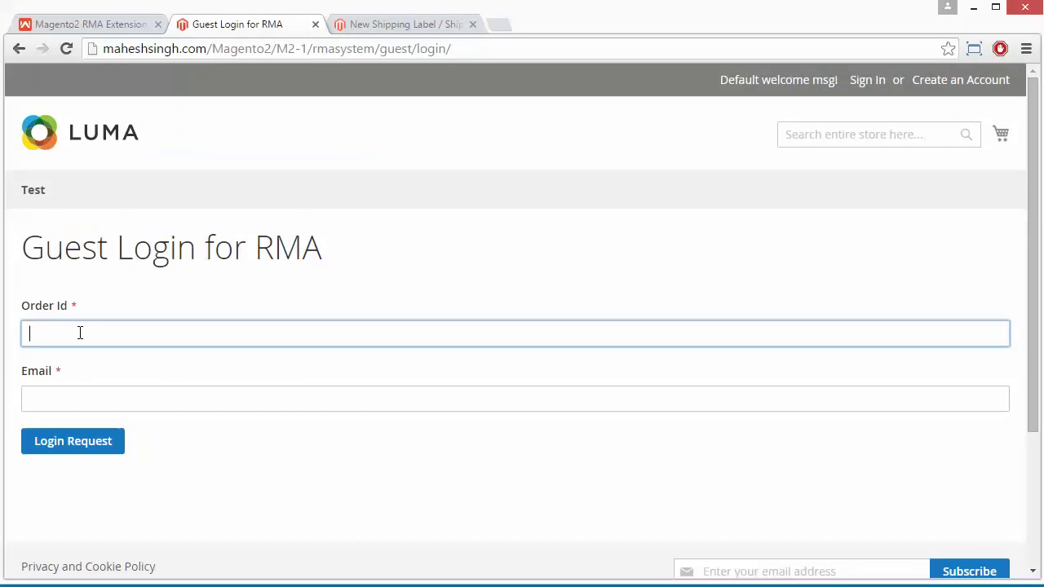
text(000)
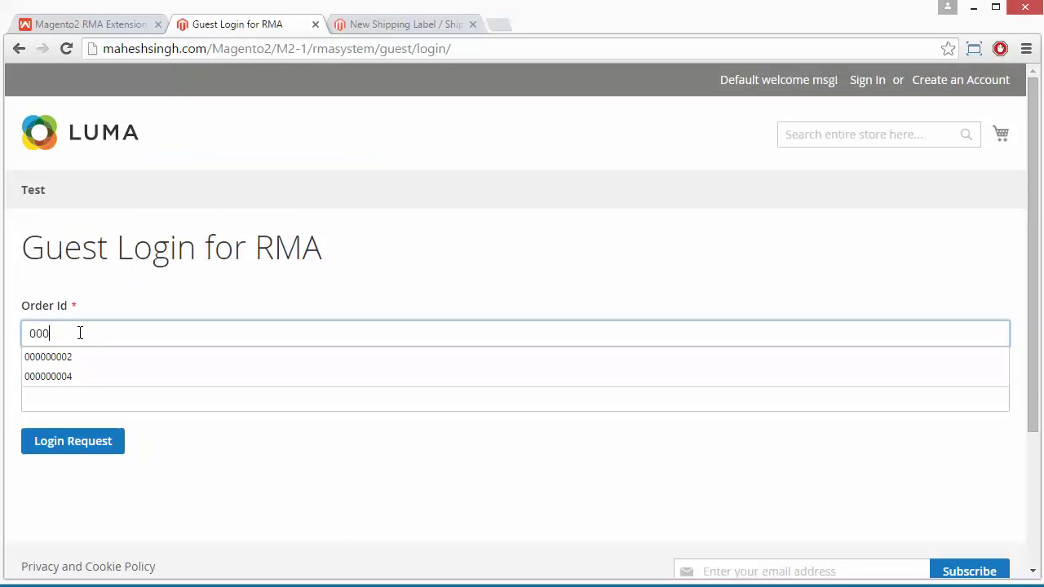
text(00003)
click(64, 397)
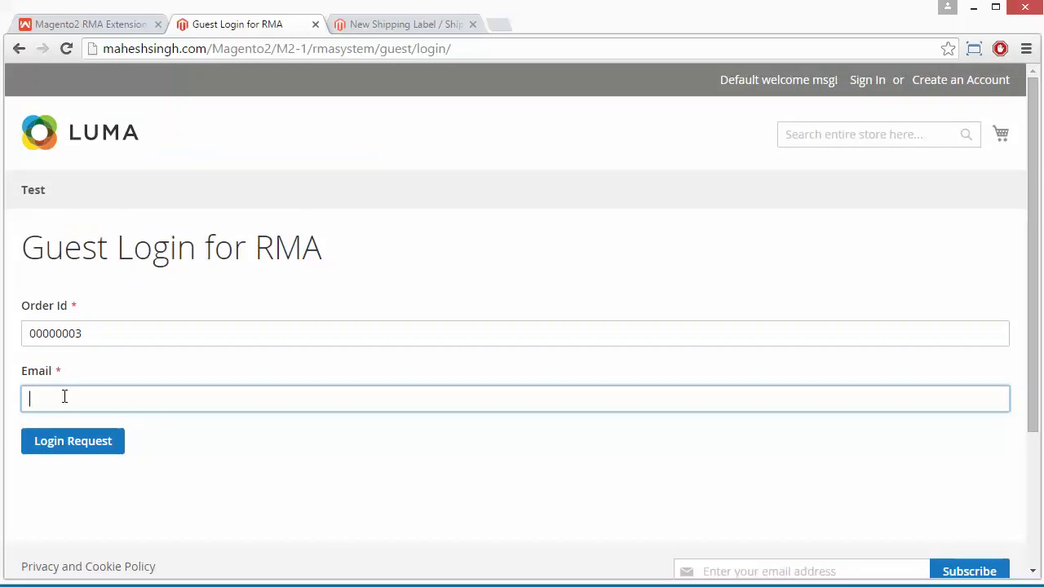
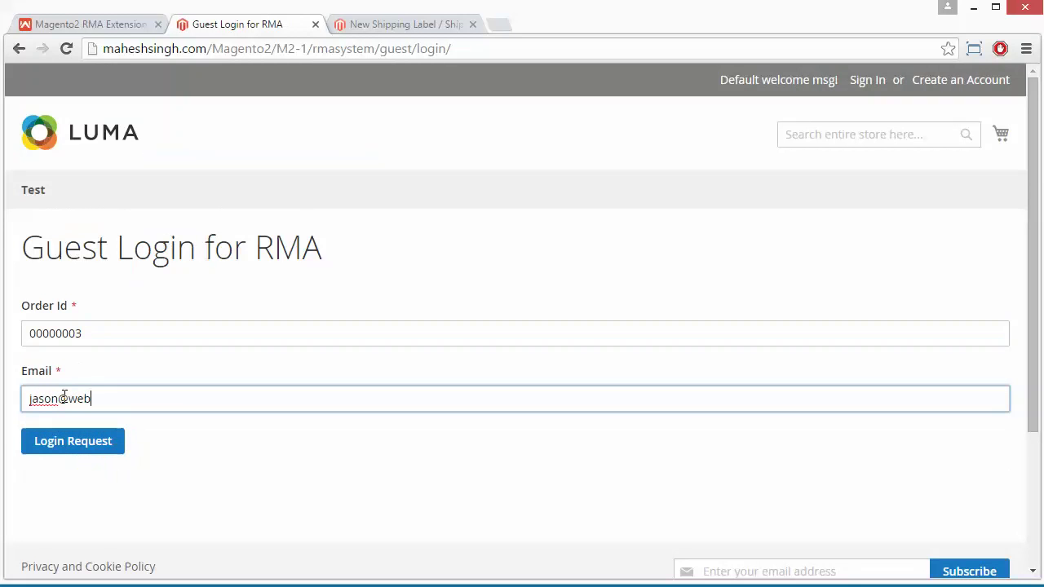
key(Return)
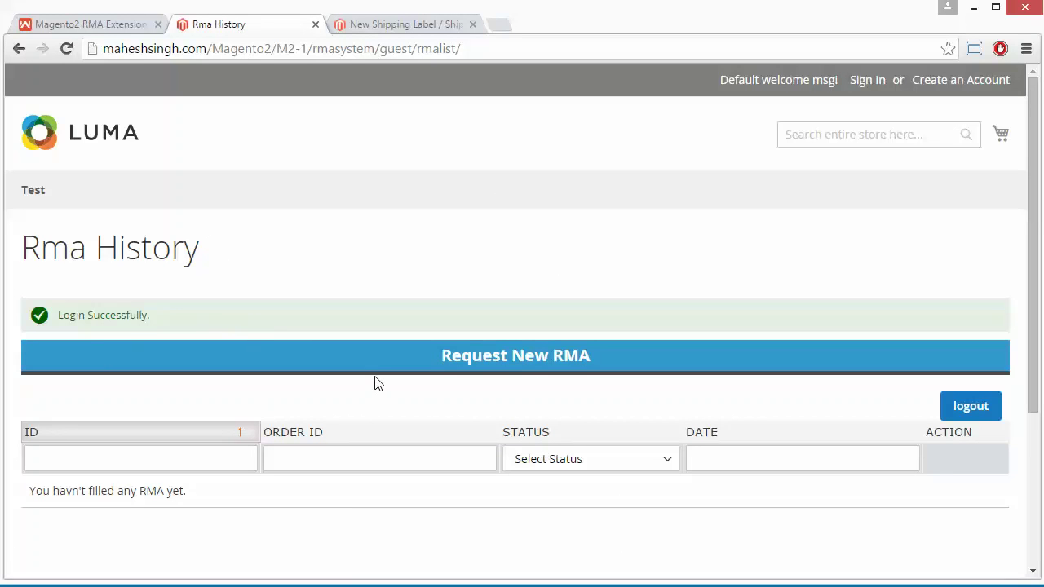
Request a new RMA and select the guest's order, listing Custom Option Test2 (qty 1)
click(500, 359)
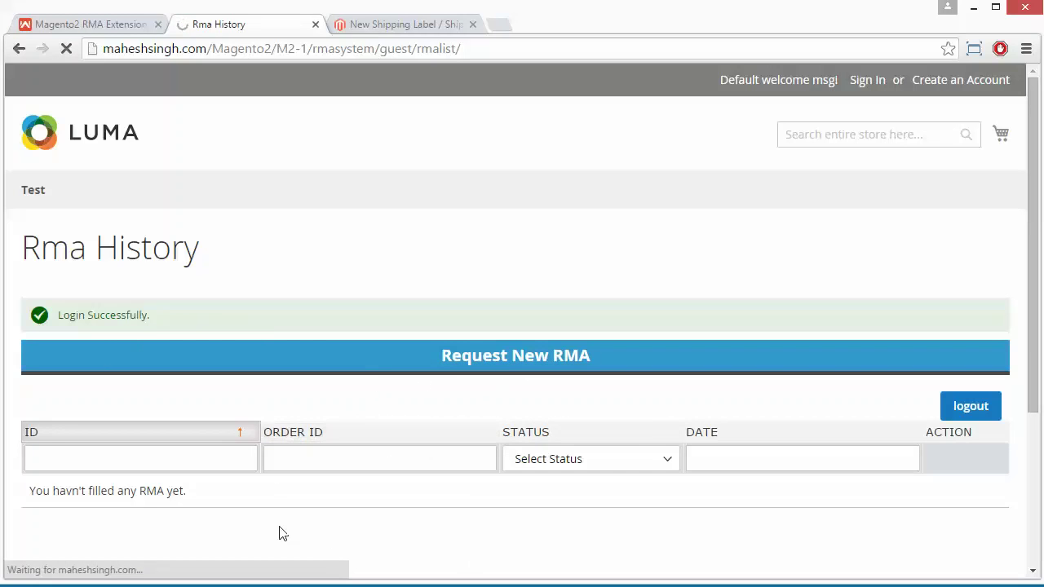
scroll(394, 443, down, 2)
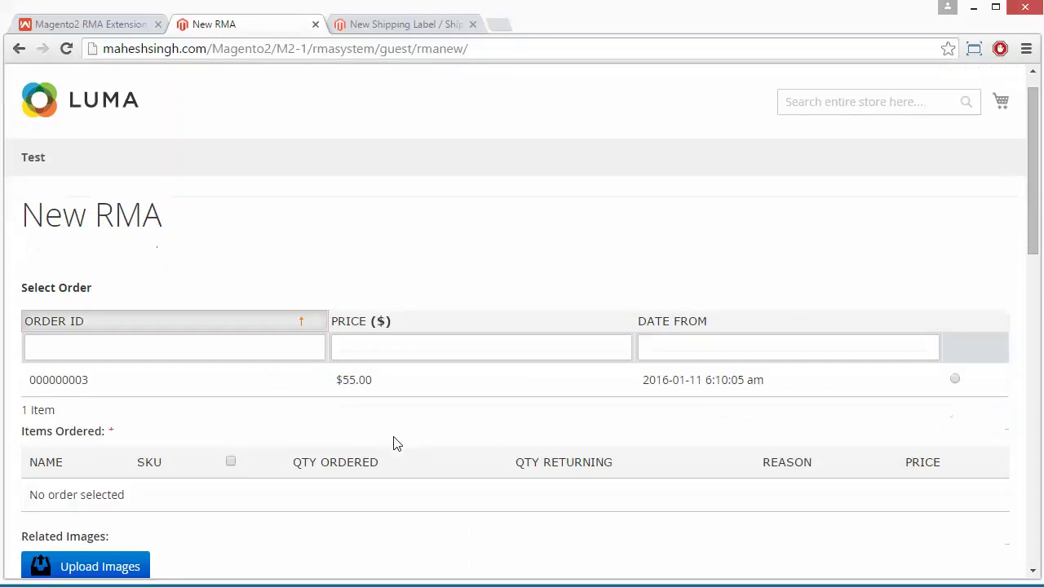
scroll(393, 443, up, 2)
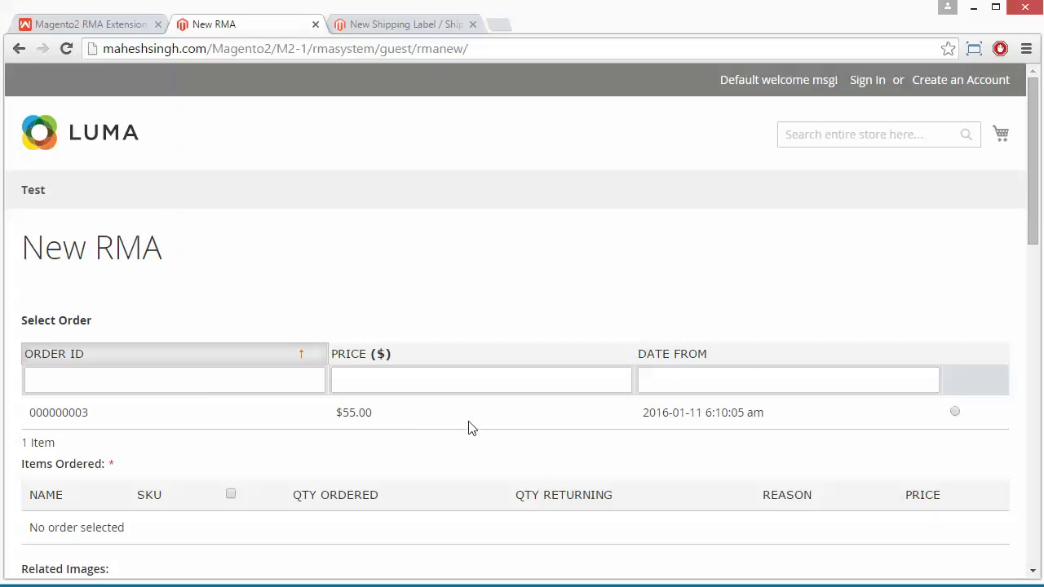
click(956, 413)
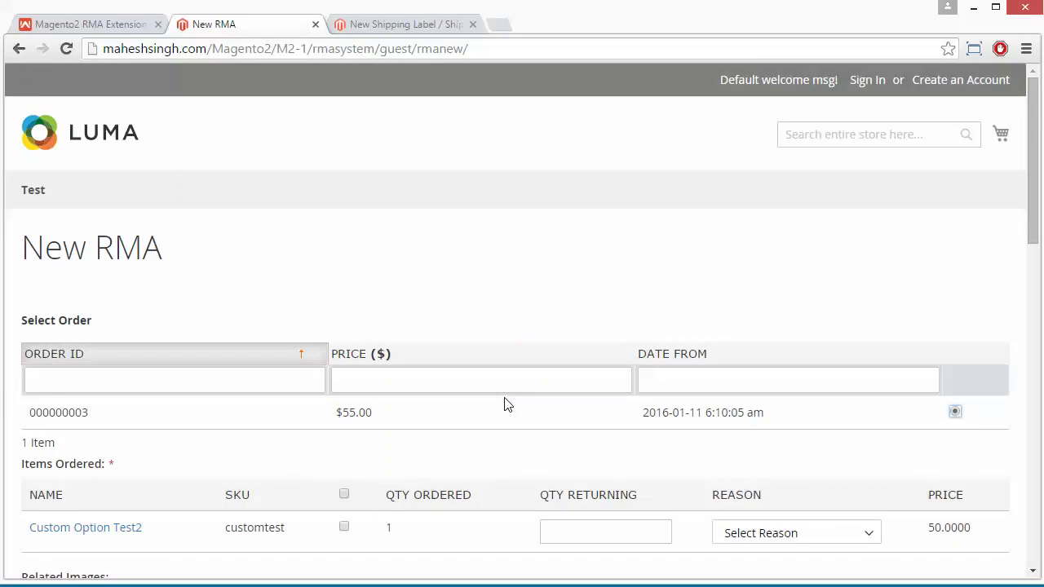
scroll(506, 404, down, 3)
scroll(506, 404, up, 1)
scroll(506, 404, down, 1)
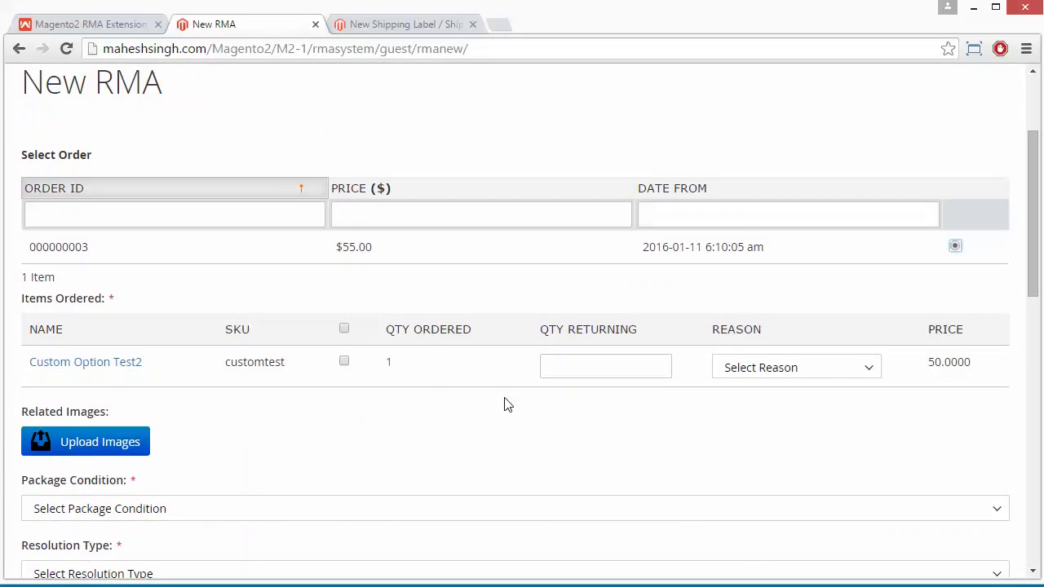
scroll(506, 404, up, 1)
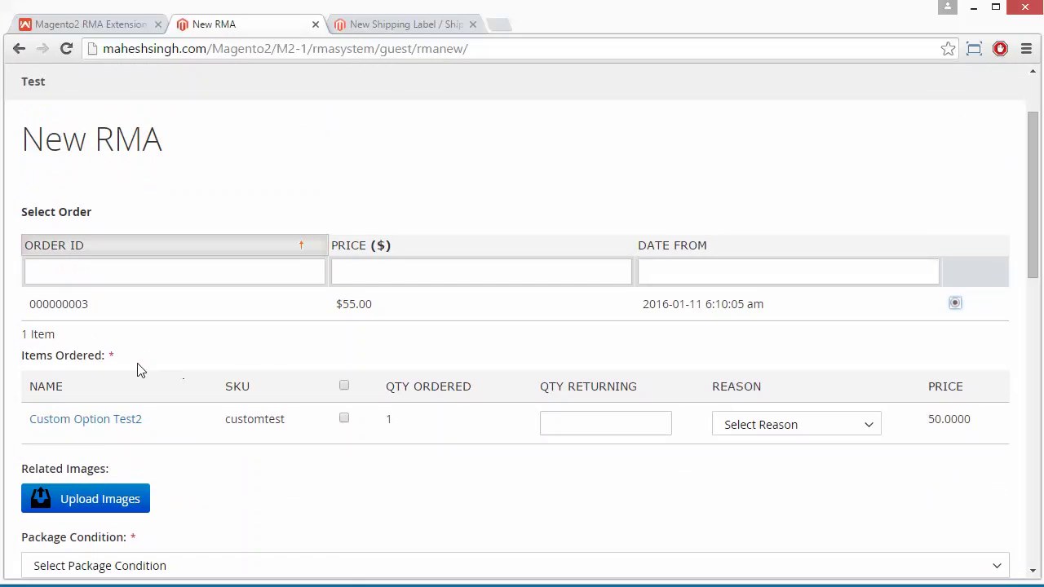
Mark Custom Option Test2 for return, enter its quantity and set the reason to Change My Mind
click(345, 419)
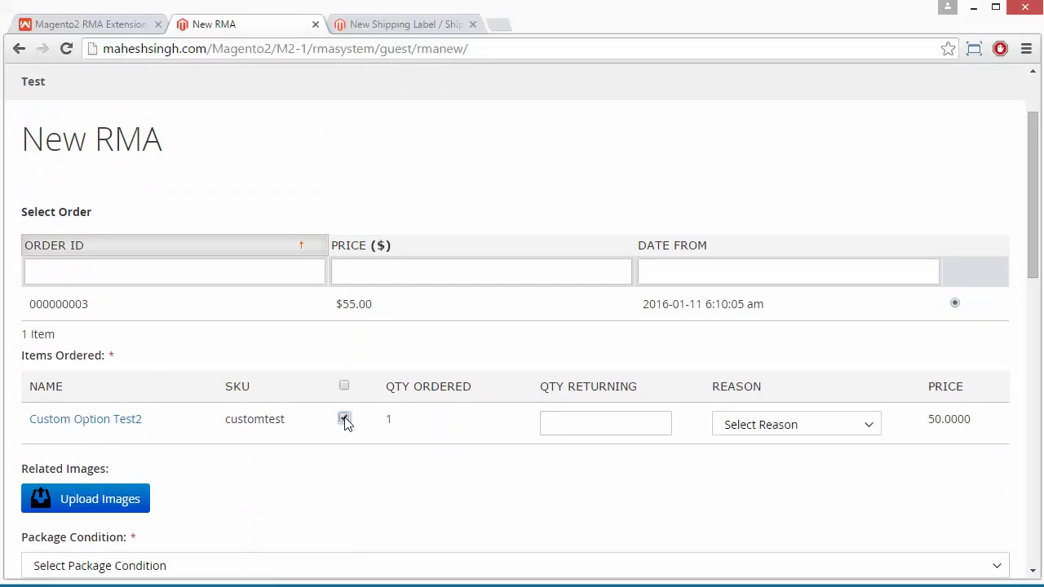
click(562, 424)
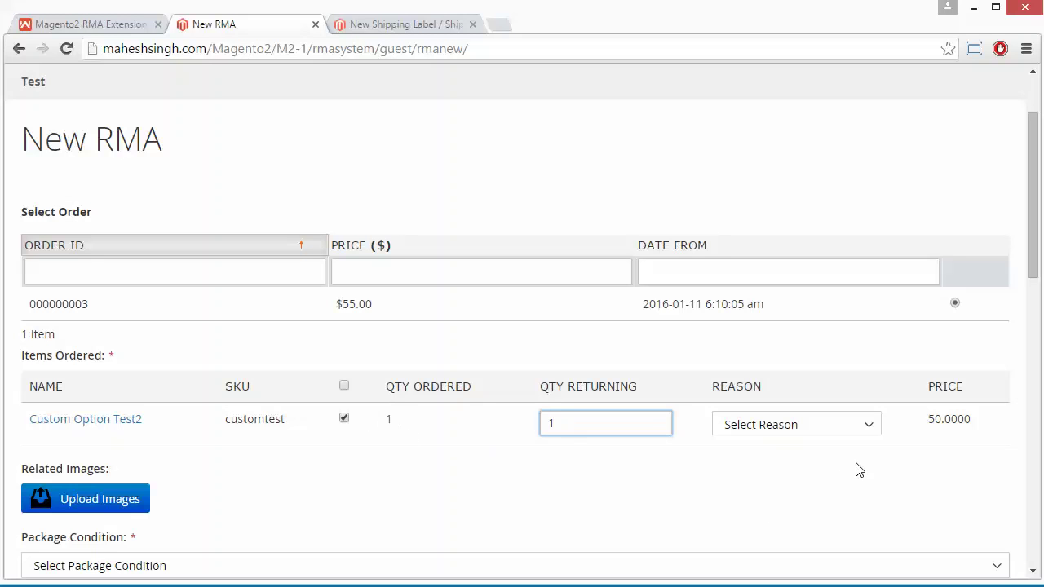
click(871, 423)
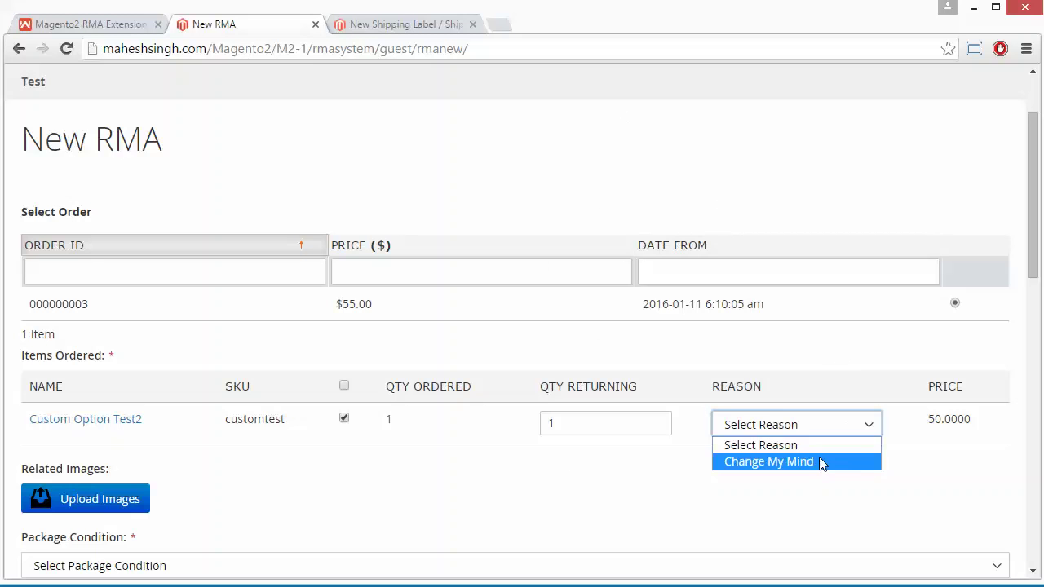
click(821, 464)
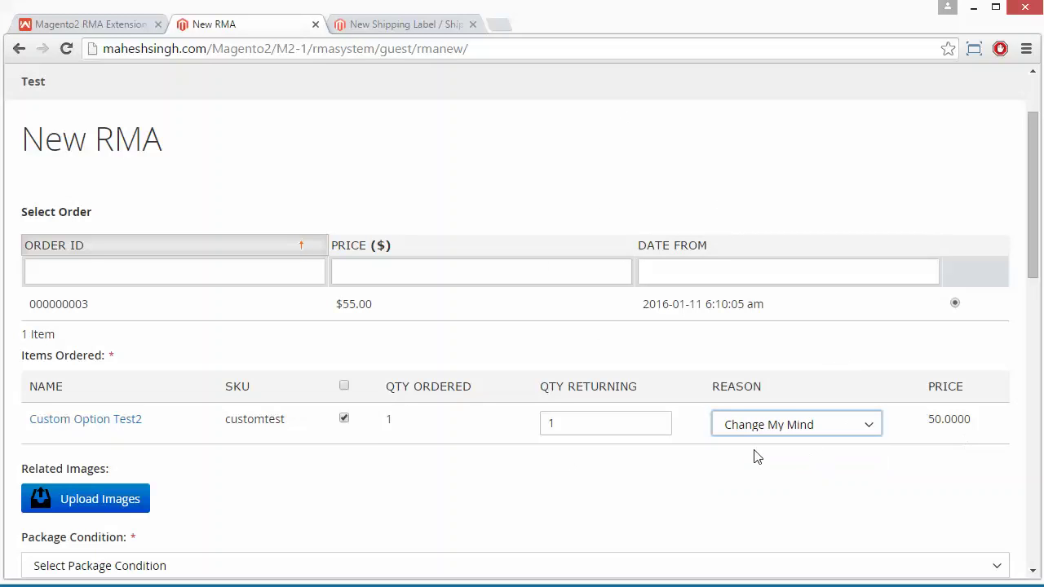
scroll(378, 438, down, 3)
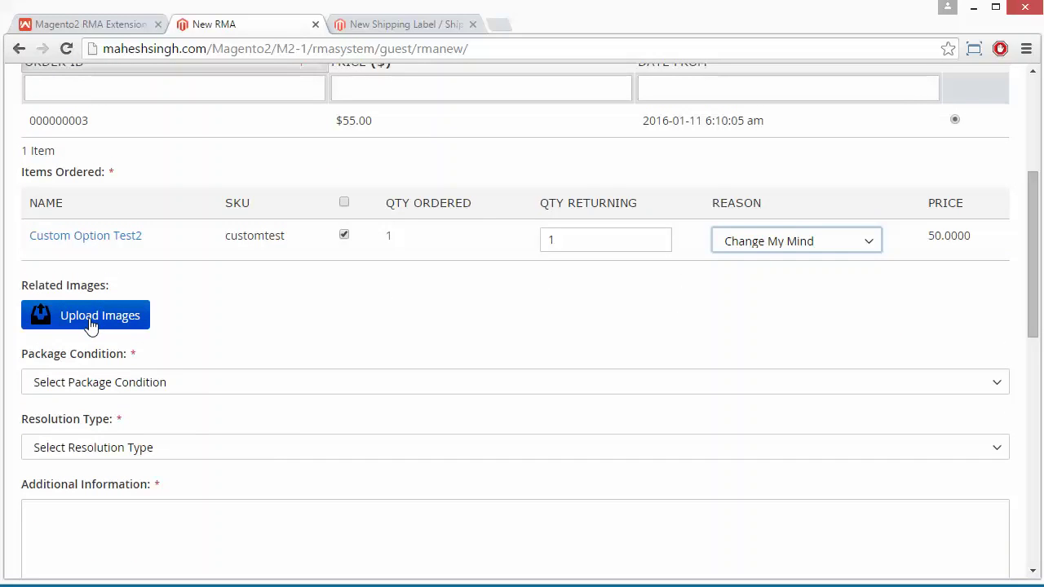
Set package condition Packed, resolution Refund, and additional information 'Demo information'
click(196, 389)
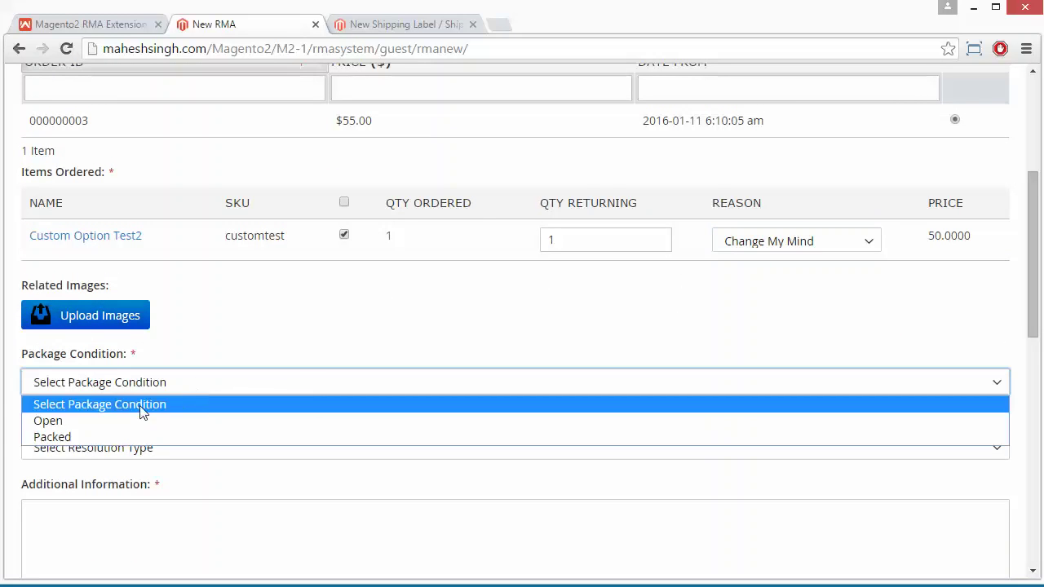
click(91, 441)
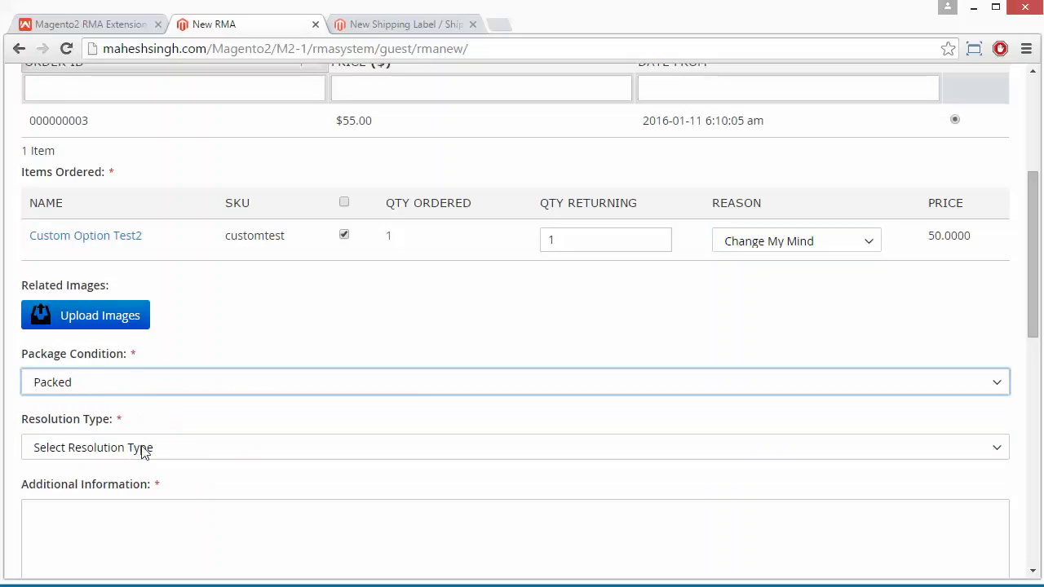
click(207, 451)
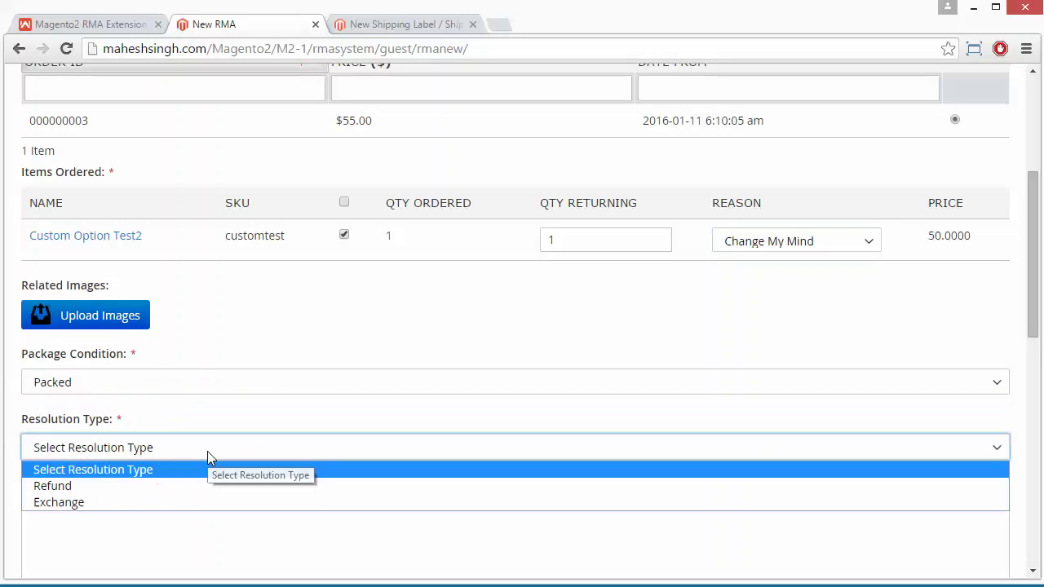
click(166, 488)
scroll(240, 408, down, 3)
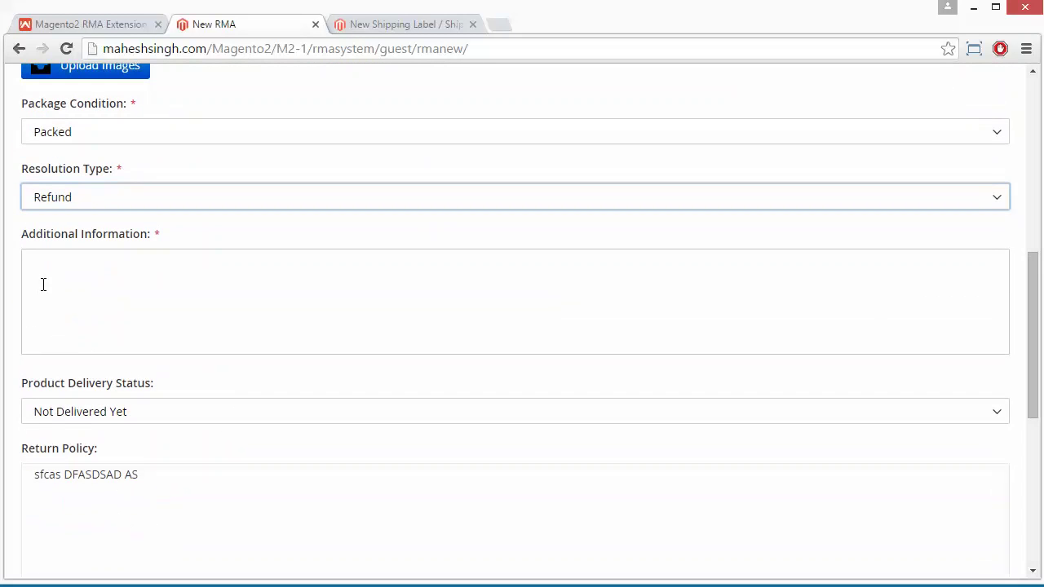
click(43, 282)
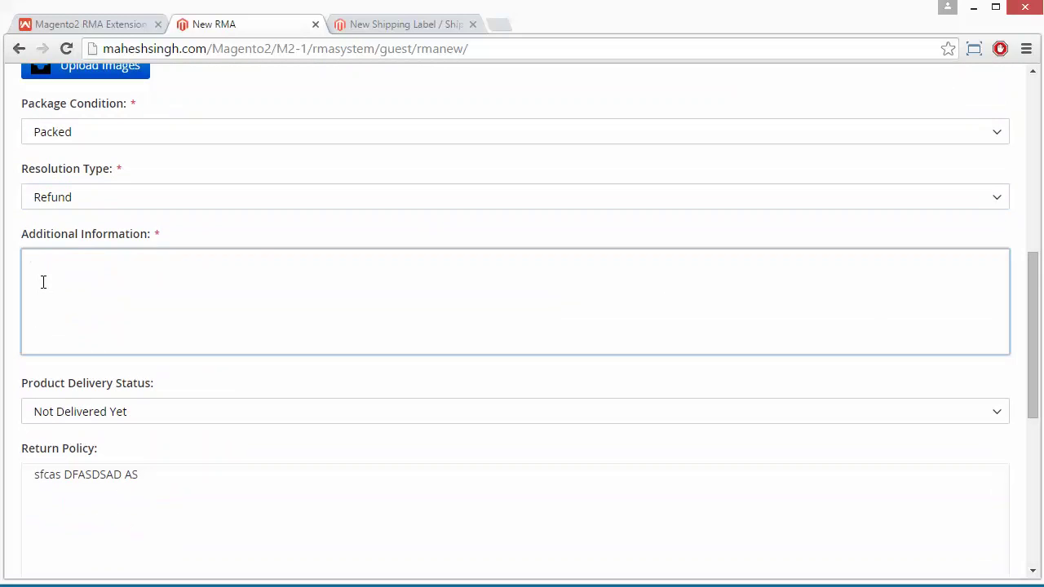
text(Demo information)
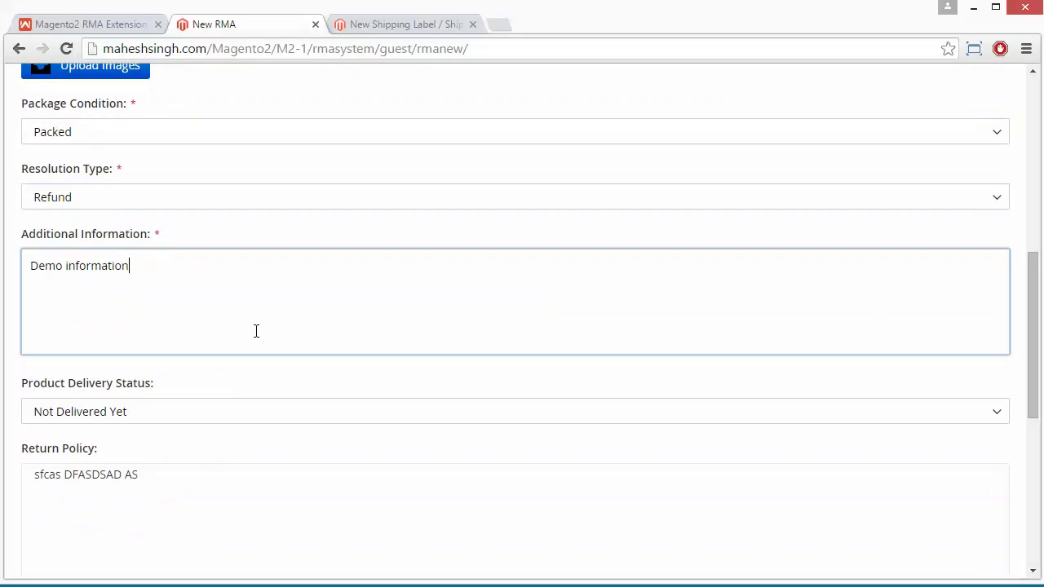
scroll(256, 330, down, 3)
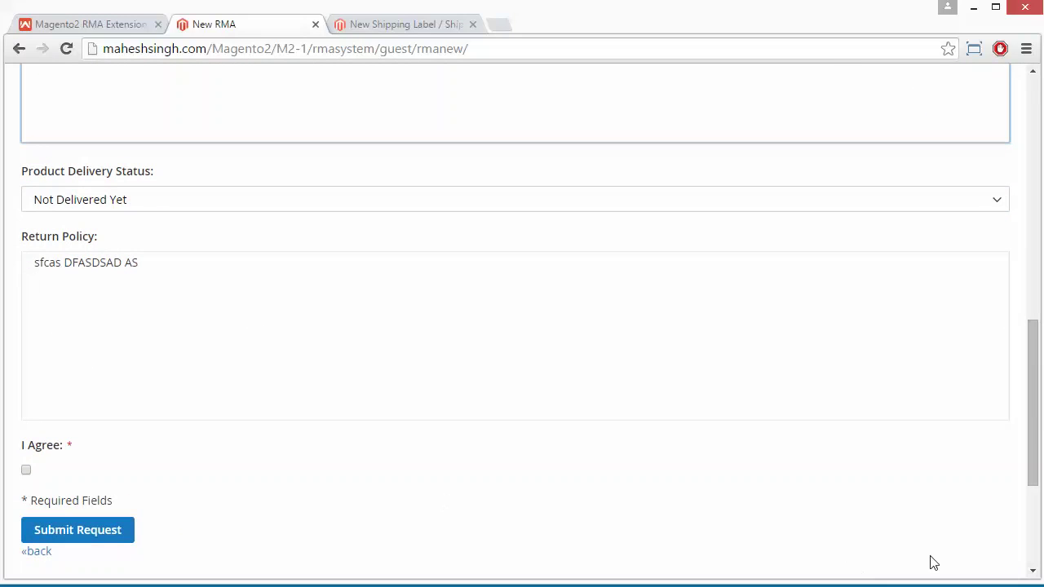
Keep delivery status as Not Delivered Yet, agree to the return policy and submit the guest RMA
click(215, 204)
click(215, 206)
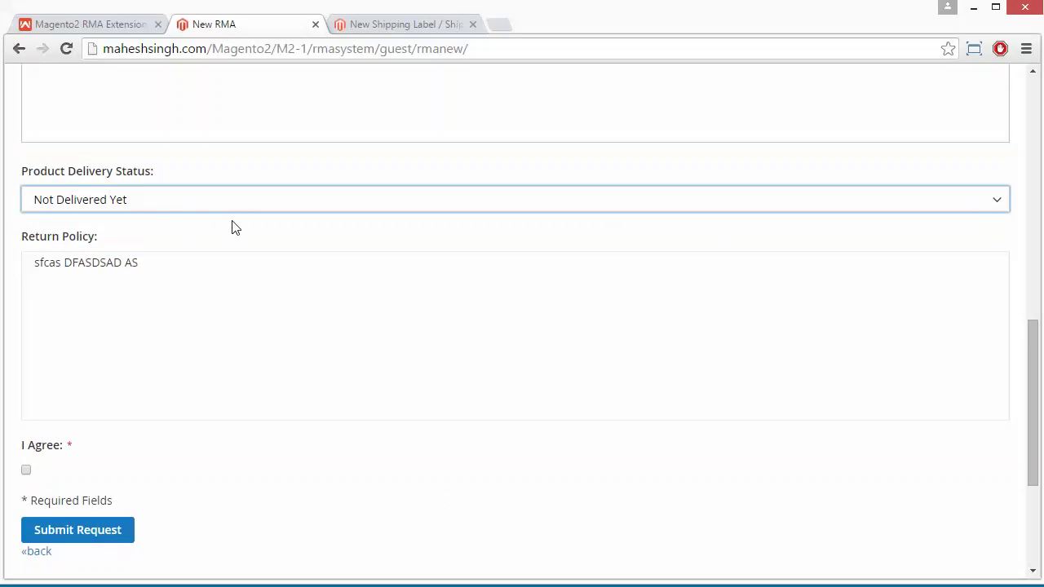
click(175, 264)
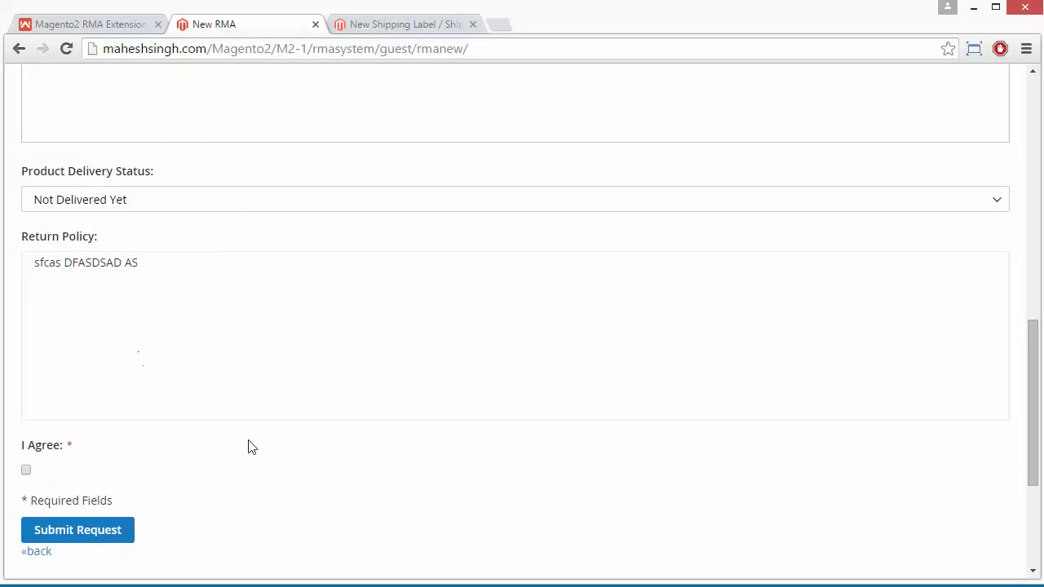
scroll(345, 480, down, 3)
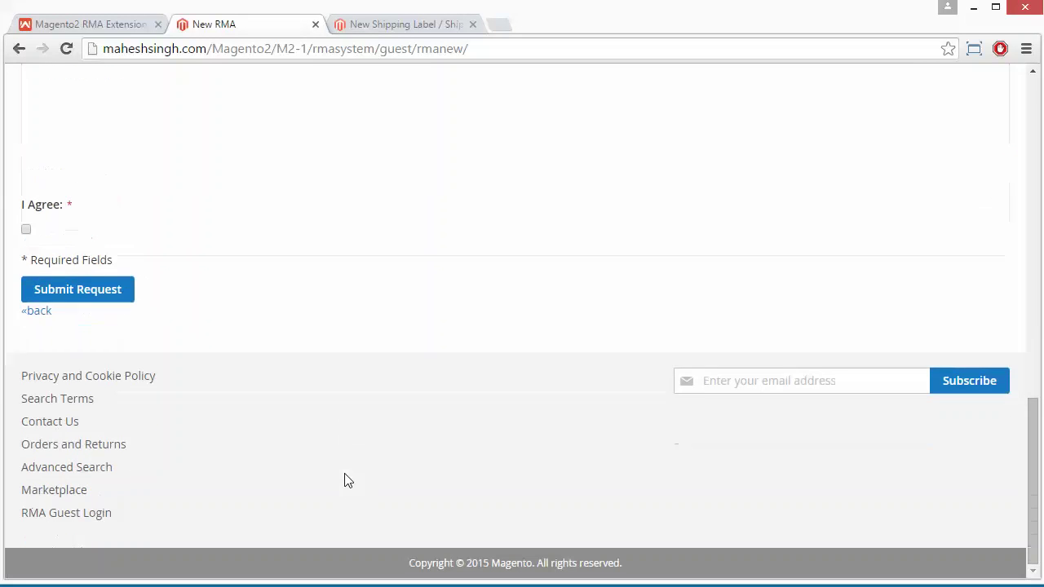
click(27, 233)
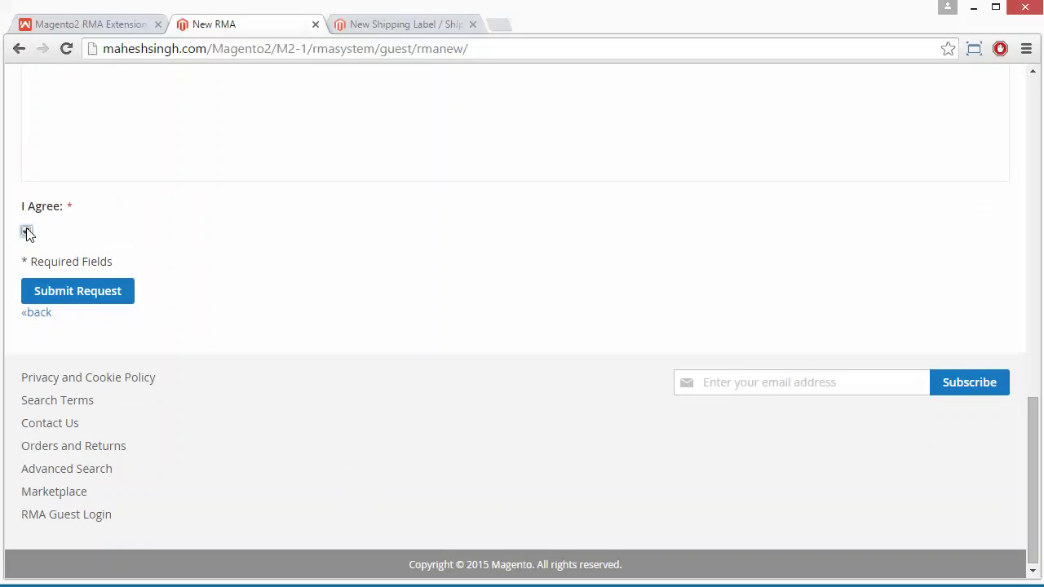
click(70, 299)
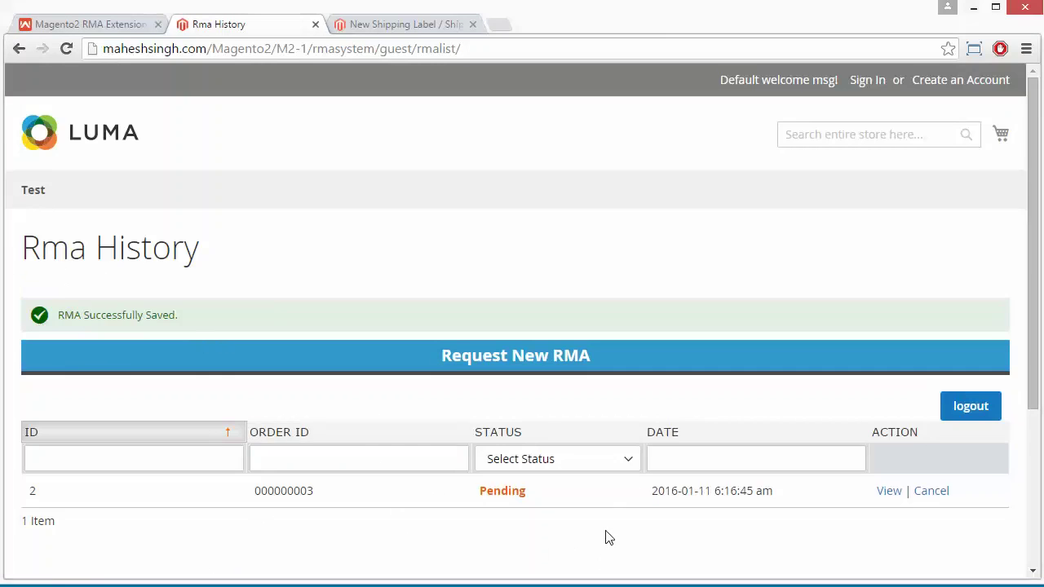
Log the guest out of the RMA system from the Rma History page
scroll(606, 540, down, 2)
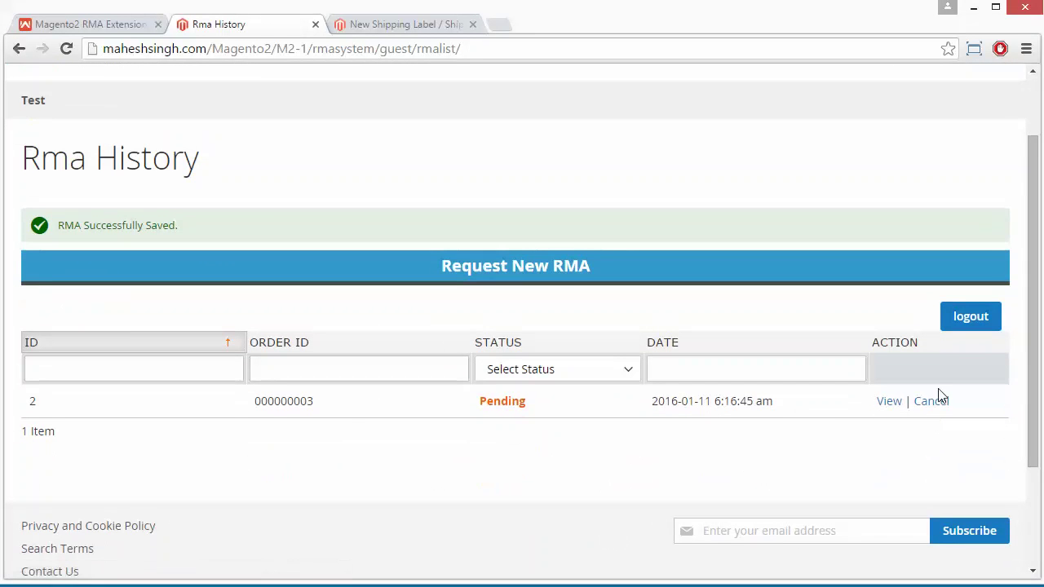
click(971, 317)
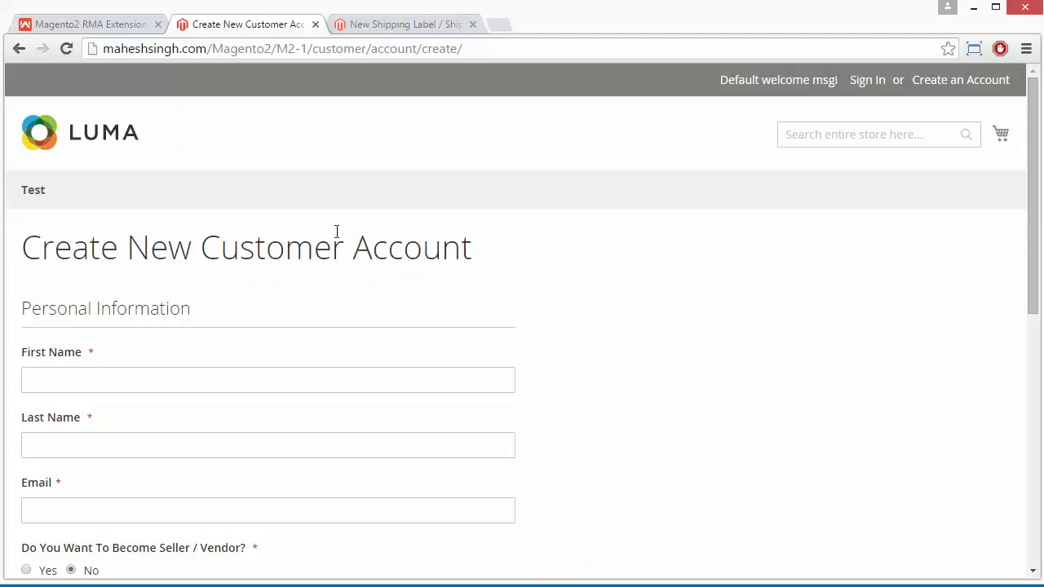
Enter the new customer's first name and other account details, then create the account
click(149, 380)
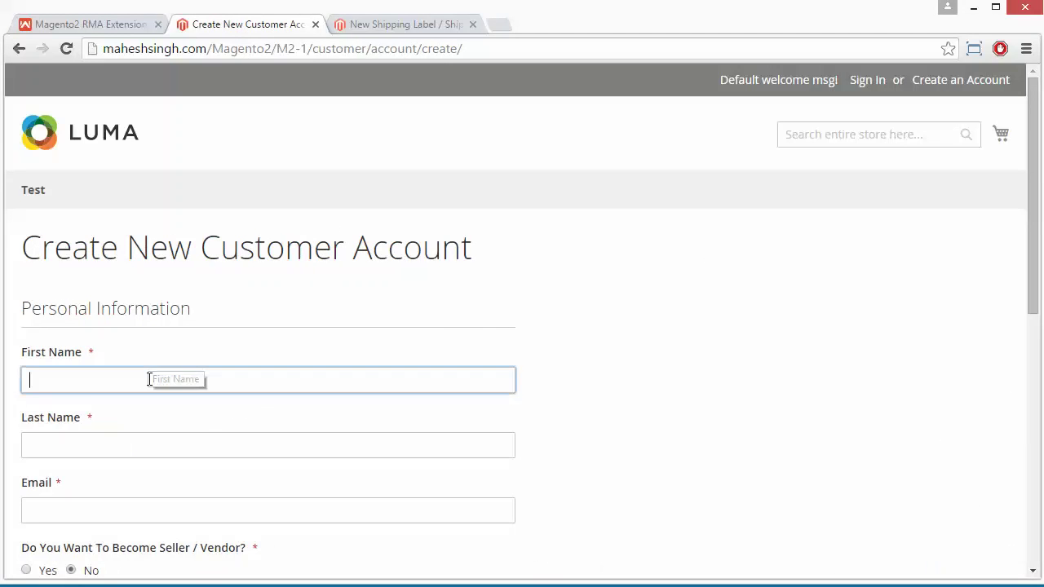
text(jazz)
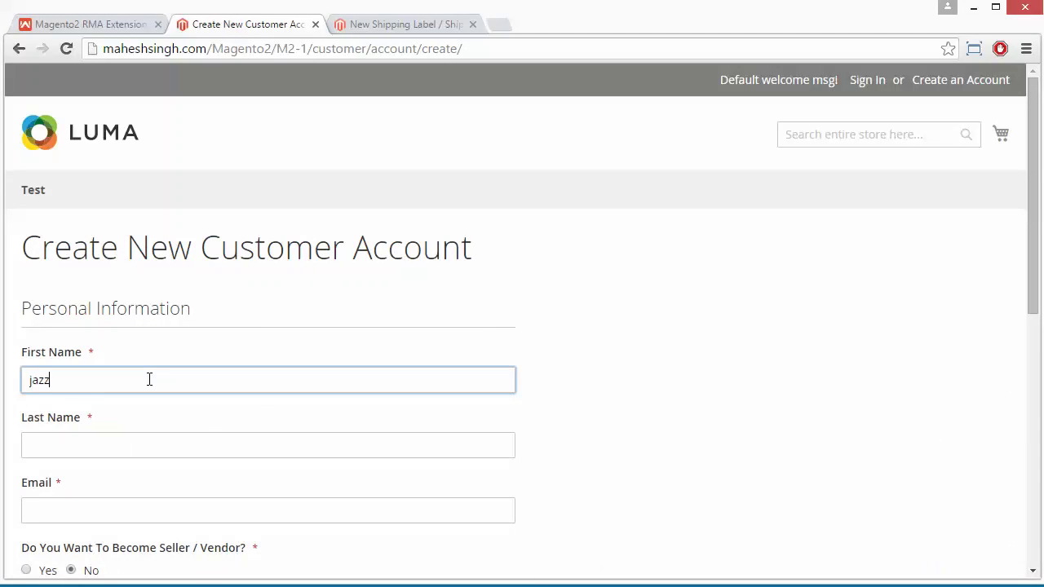
key(Tab)
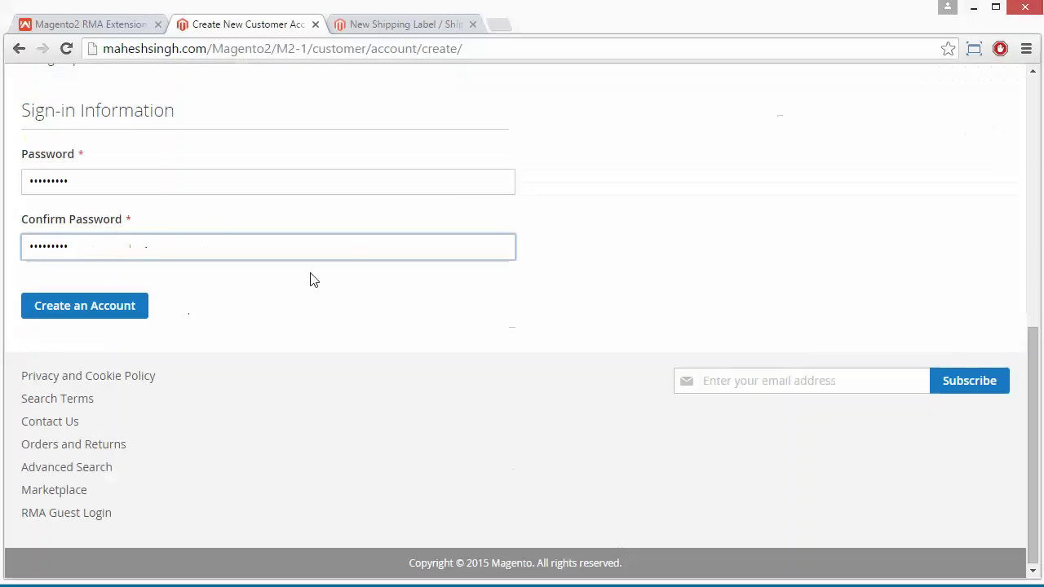
scroll(310, 280, up, 5)
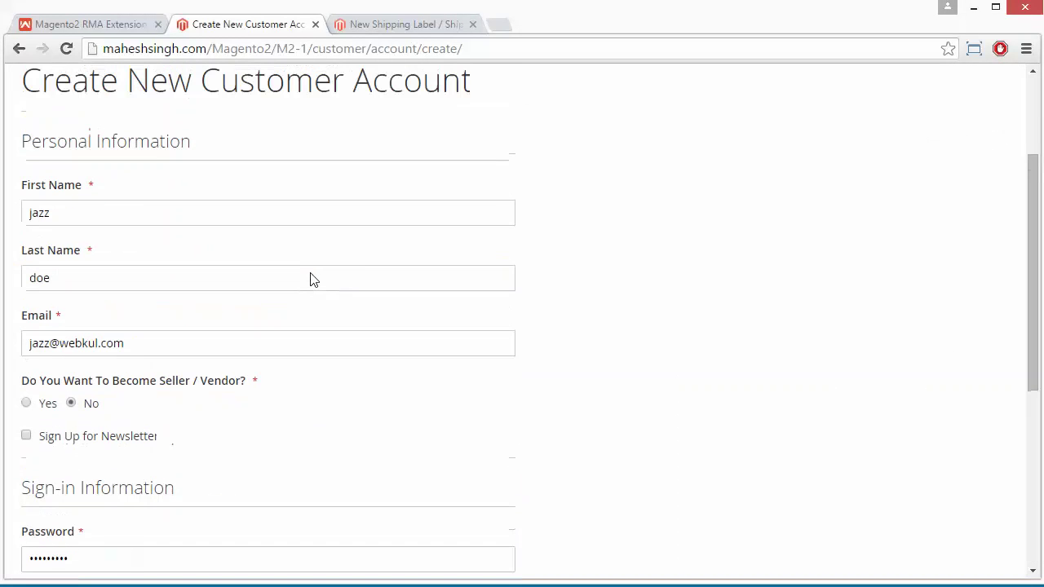
scroll(310, 280, down, 3)
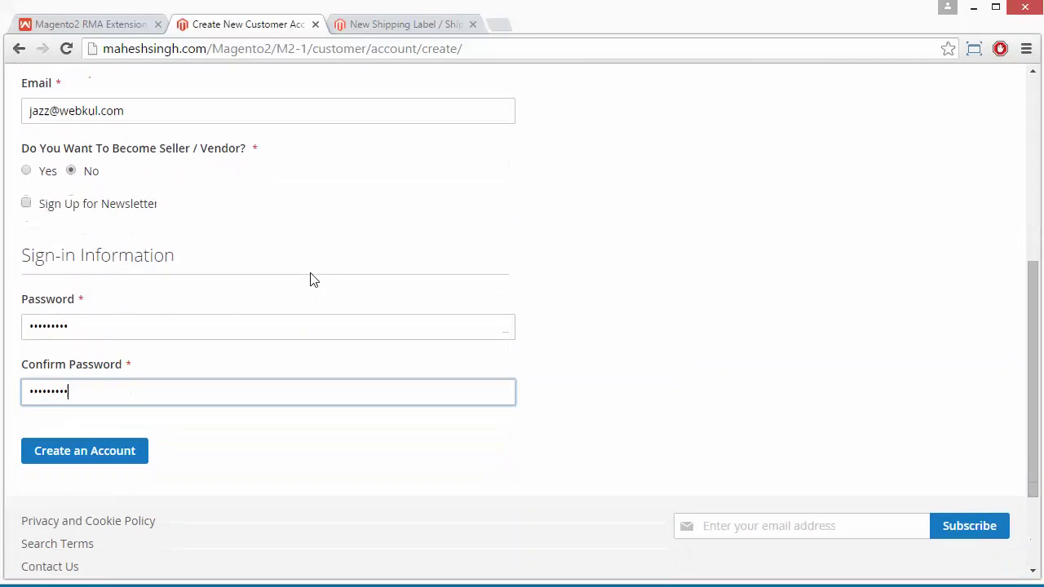
click(81, 452)
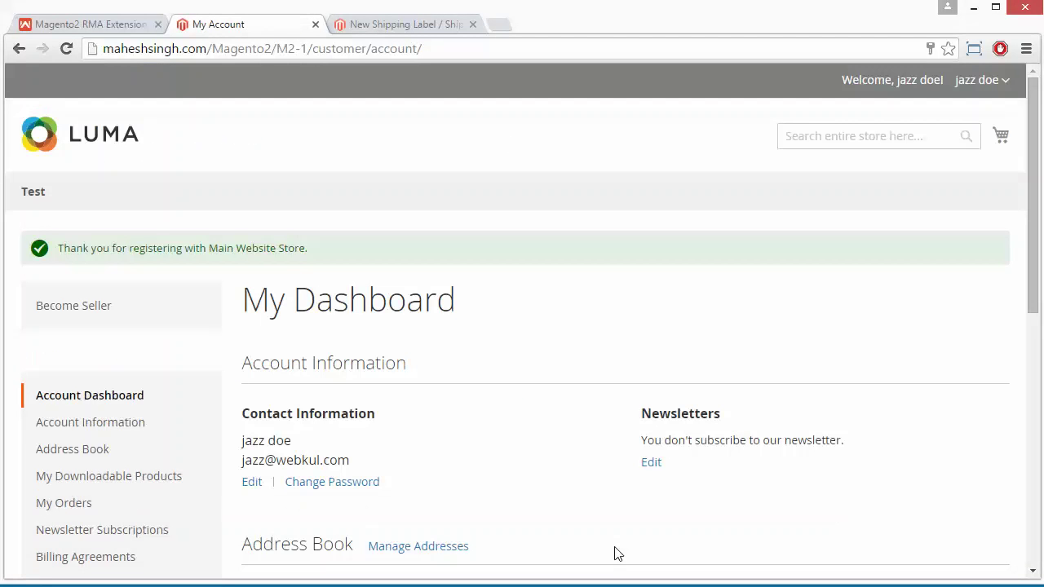
Open the Test category and add one Custom Option Test2 ($50.00) to the cart
scroll(549, 351, down, 4)
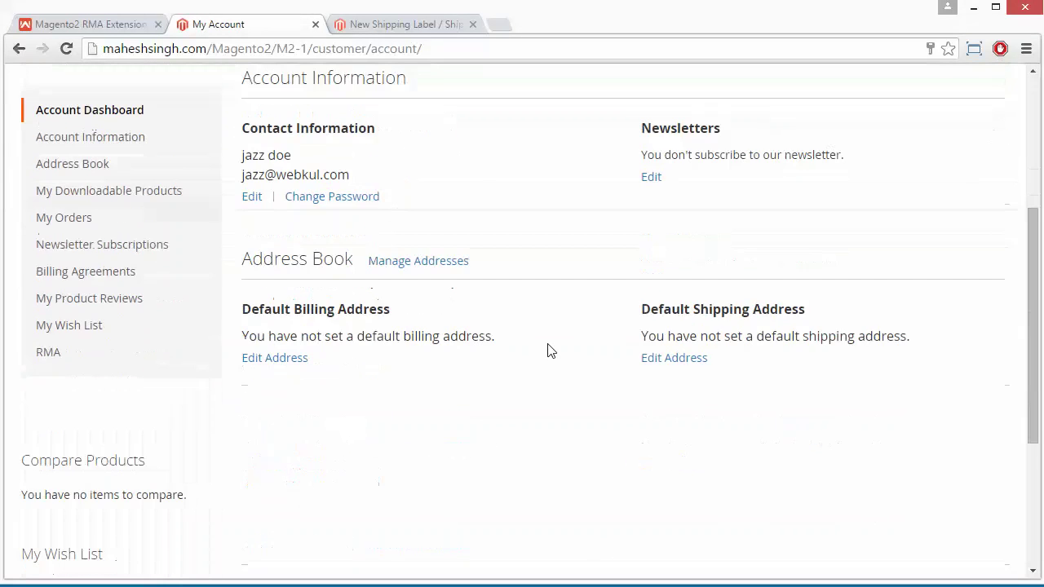
scroll(549, 351, down, 3)
scroll(549, 351, up, 7)
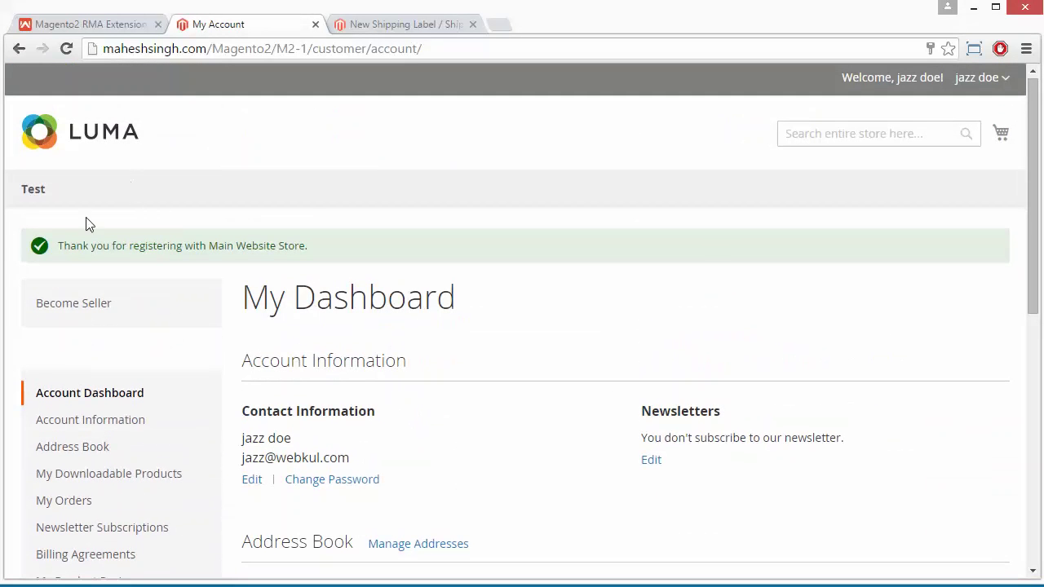
click(33, 190)
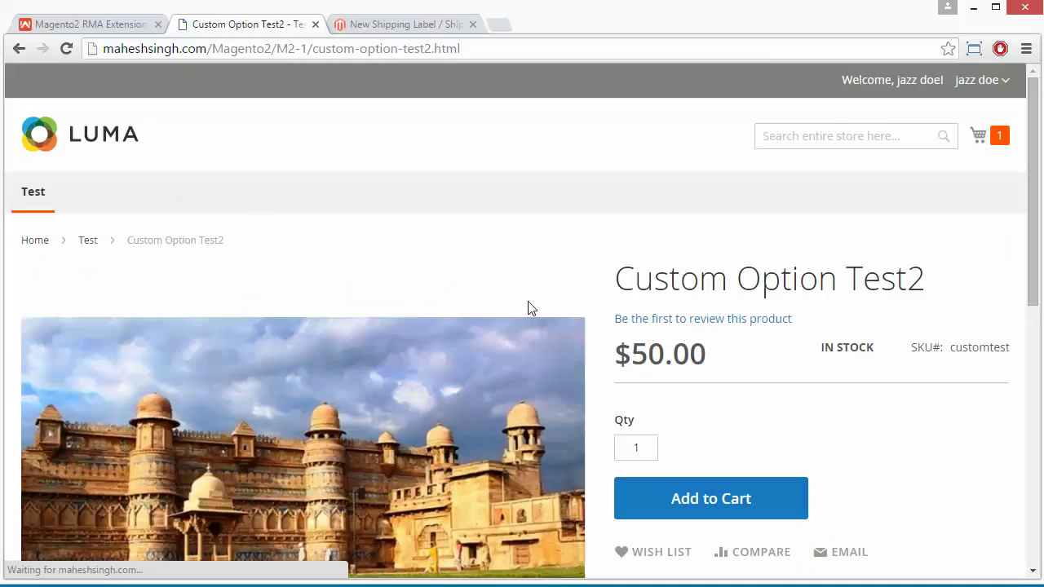
scroll(857, 457, down, 7)
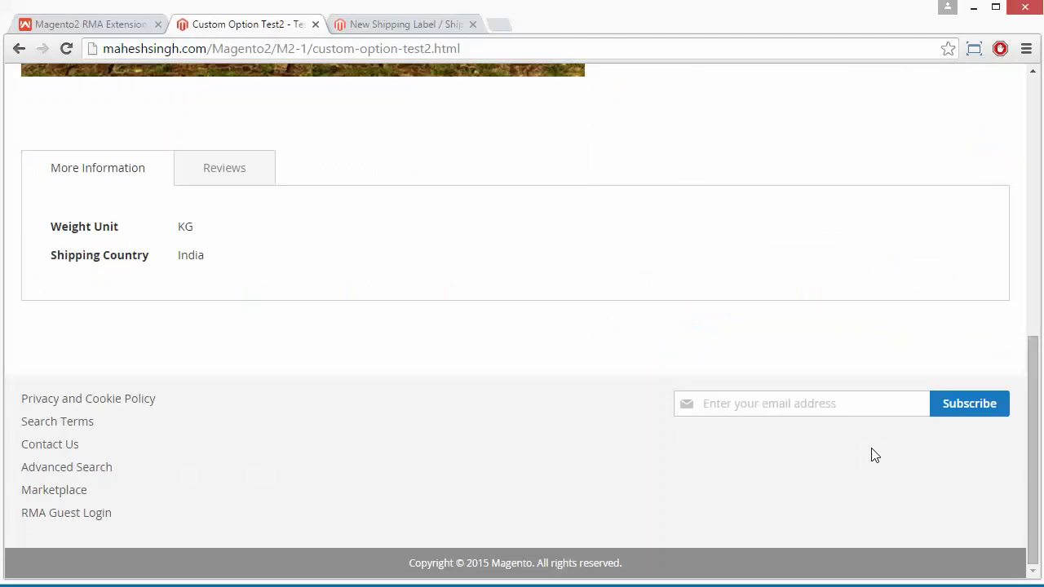
scroll(873, 454, up, 8)
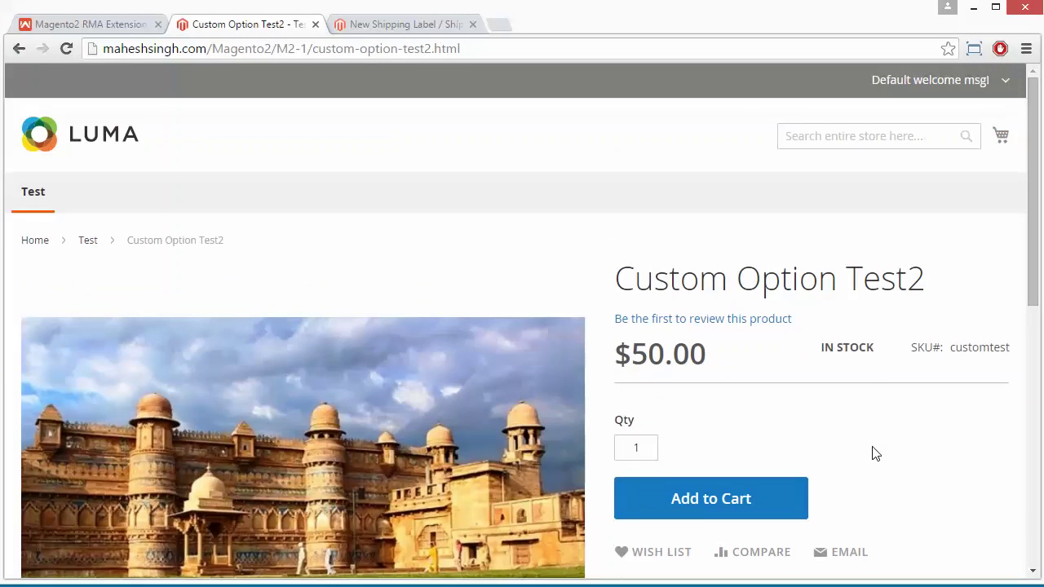
scroll(894, 438, down, 7)
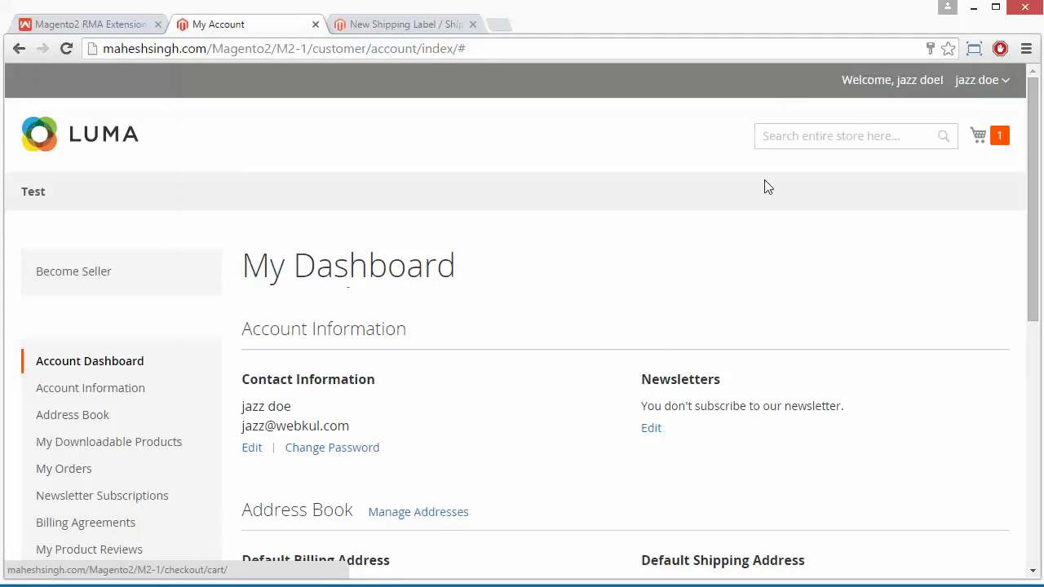
Go from the mini cart to checkout with Custom Option Test2
click(1000, 135)
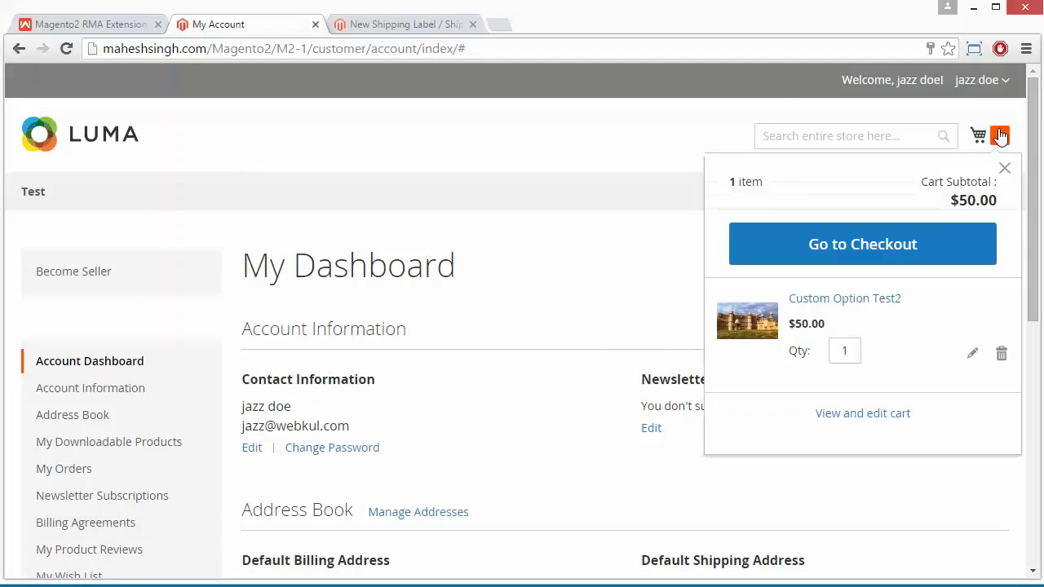
click(904, 238)
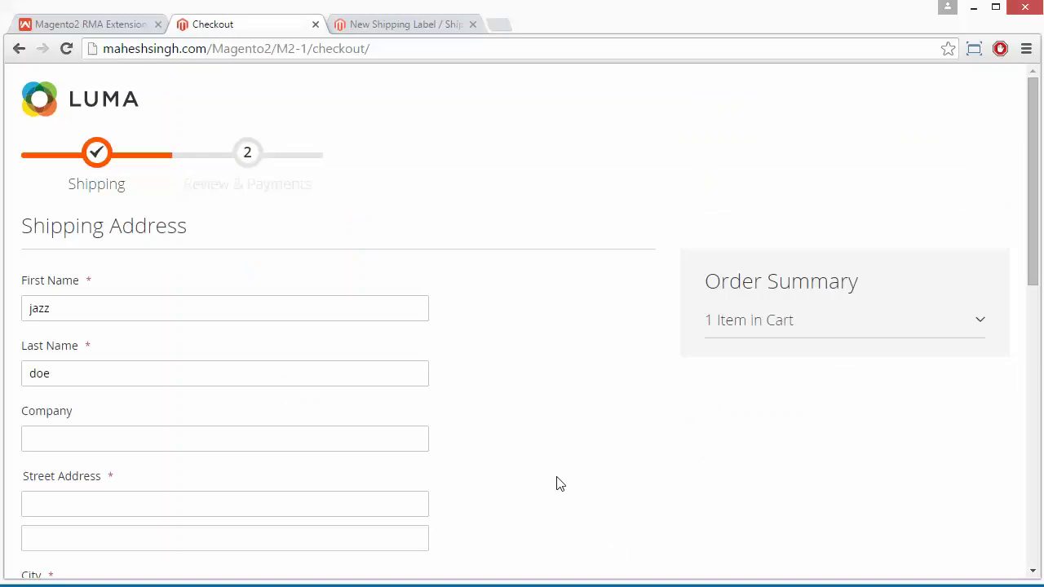
scroll(555, 480, down, 3)
scroll(555, 480, up, 1)
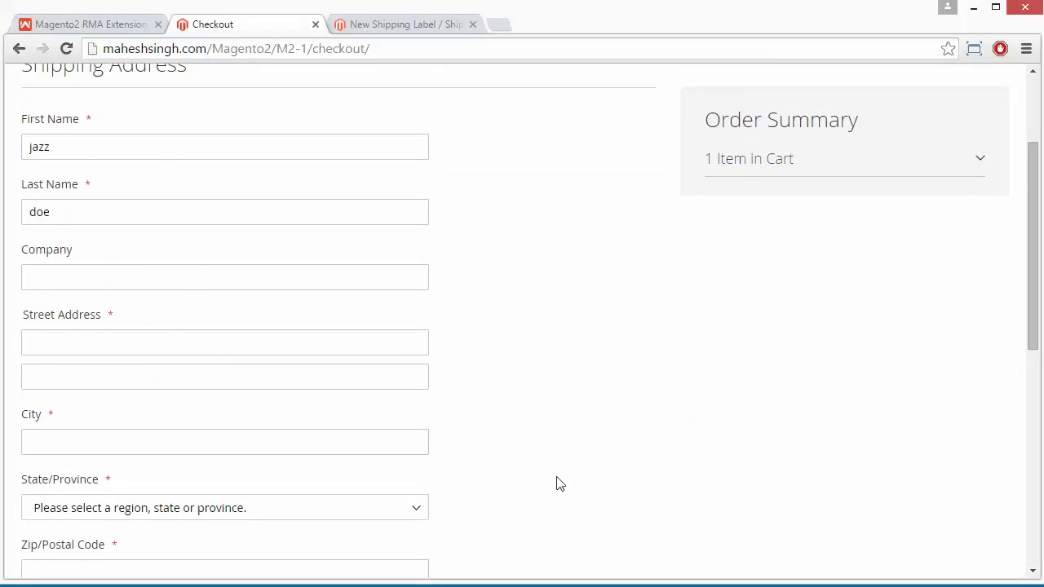
Fill in the shipping address's company name, street address and city
click(141, 277)
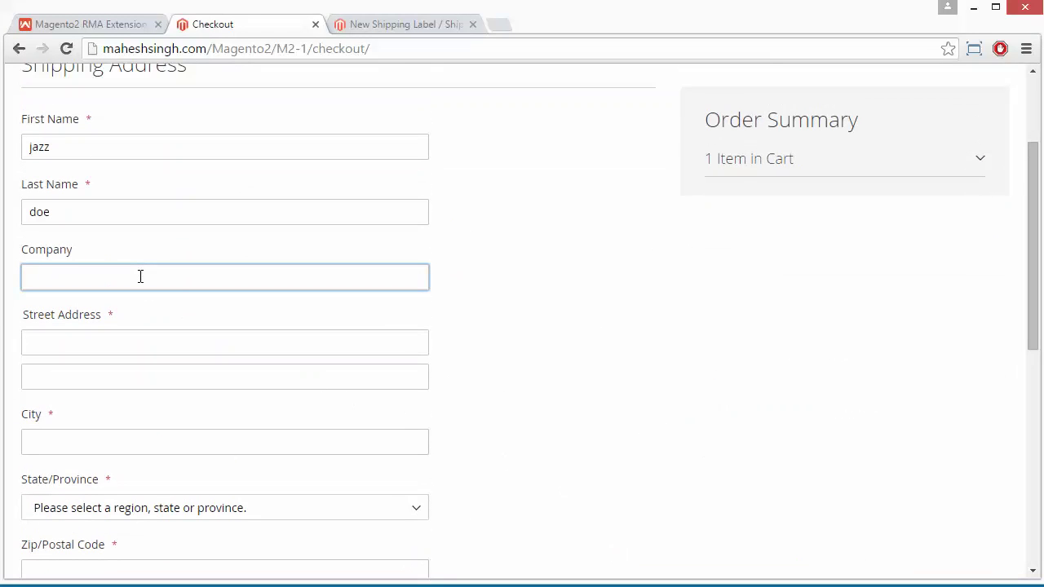
text(webkul)
click(110, 347)
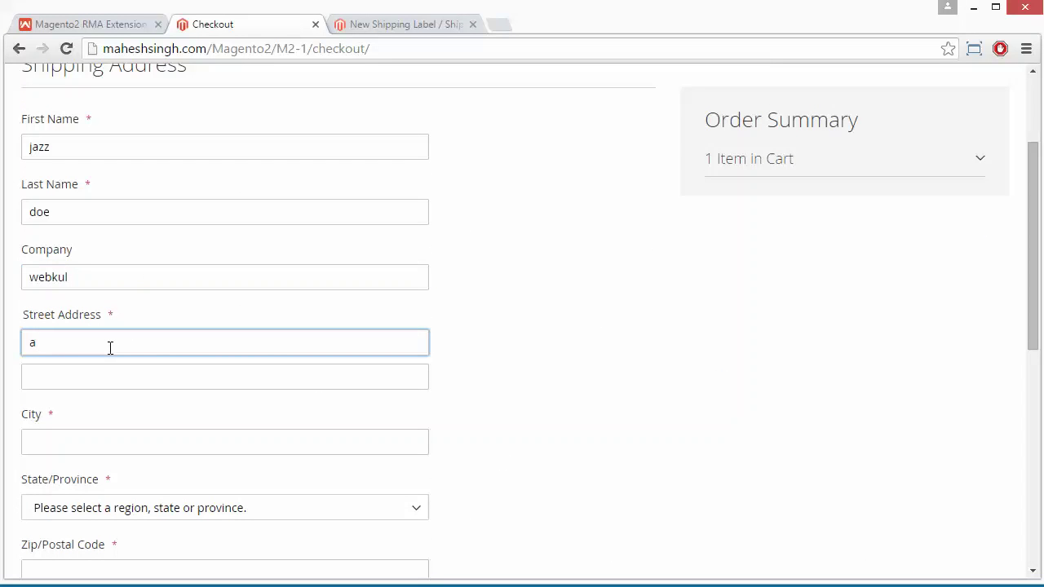
key(Tab)
key(Tab)
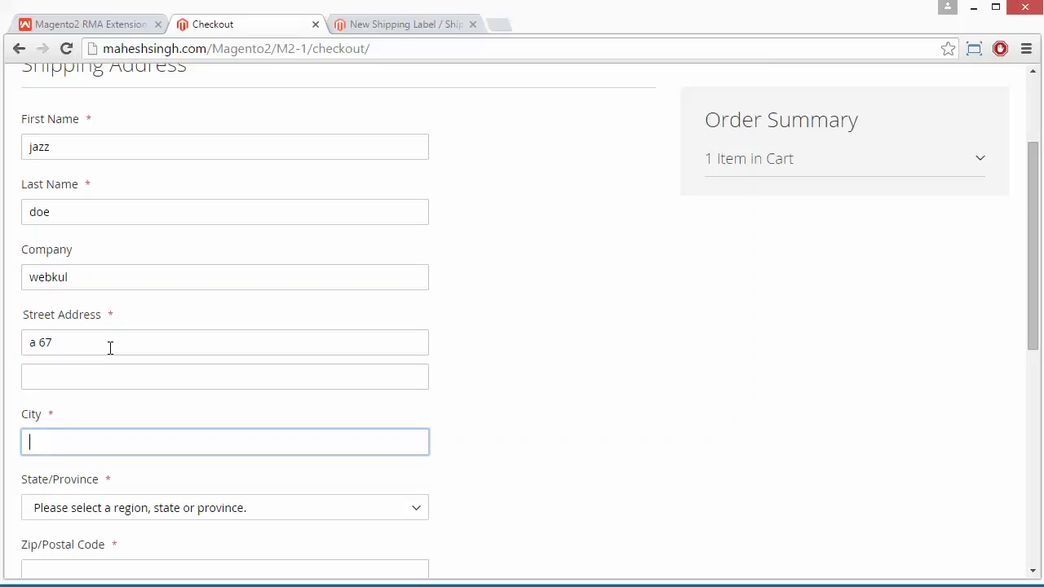
text(nidah)
key(BackSpace)
key(BackSpace)
key(BackSpace)
key(BackSpace)
text(oida)
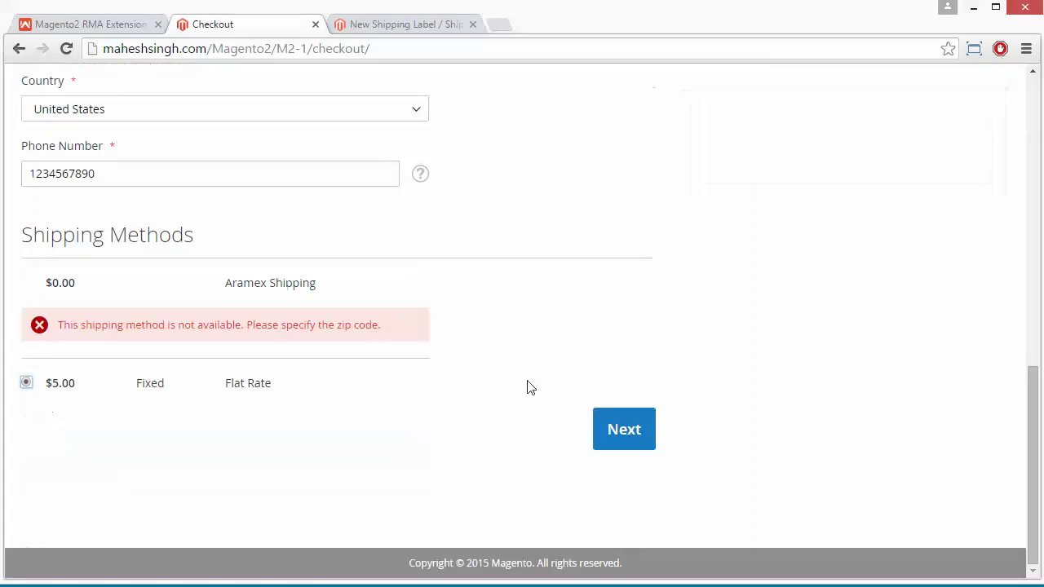
Continue with Flat Rate shipping and place the $55.00 order
scroll(527, 387, up, 1)
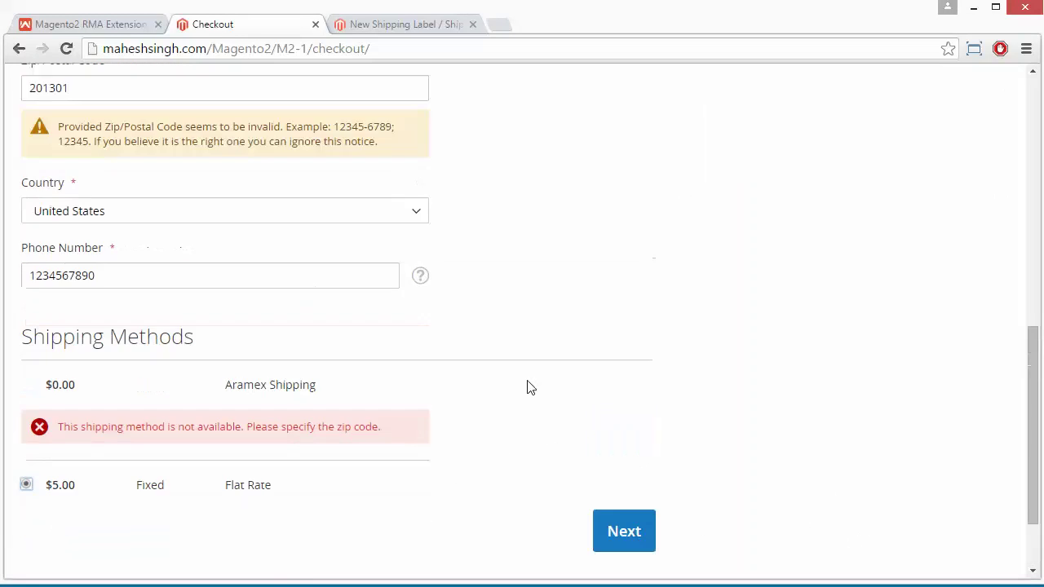
scroll(527, 387, up, 10)
scroll(527, 387, down, 10)
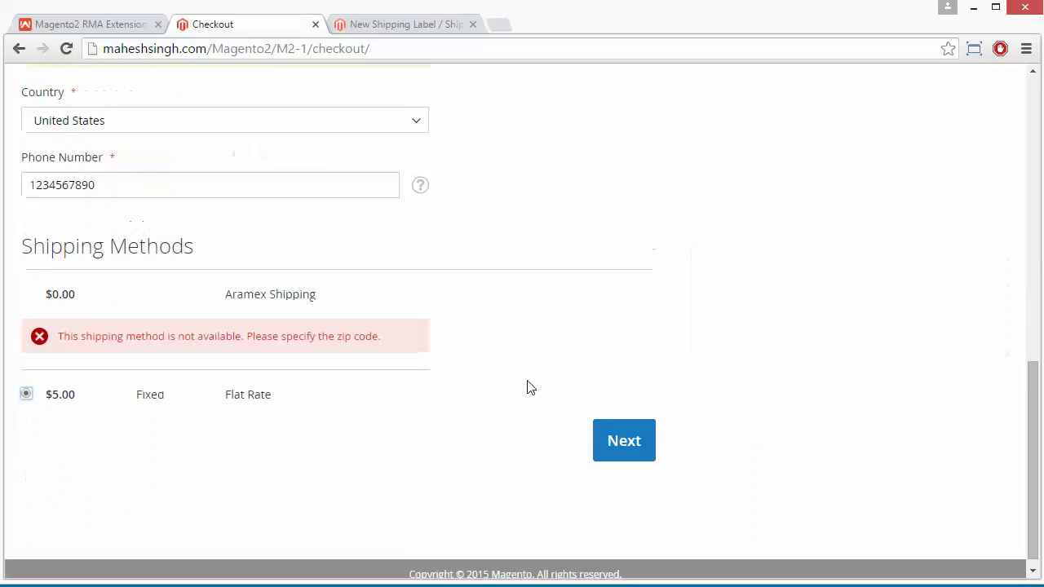
click(625, 431)
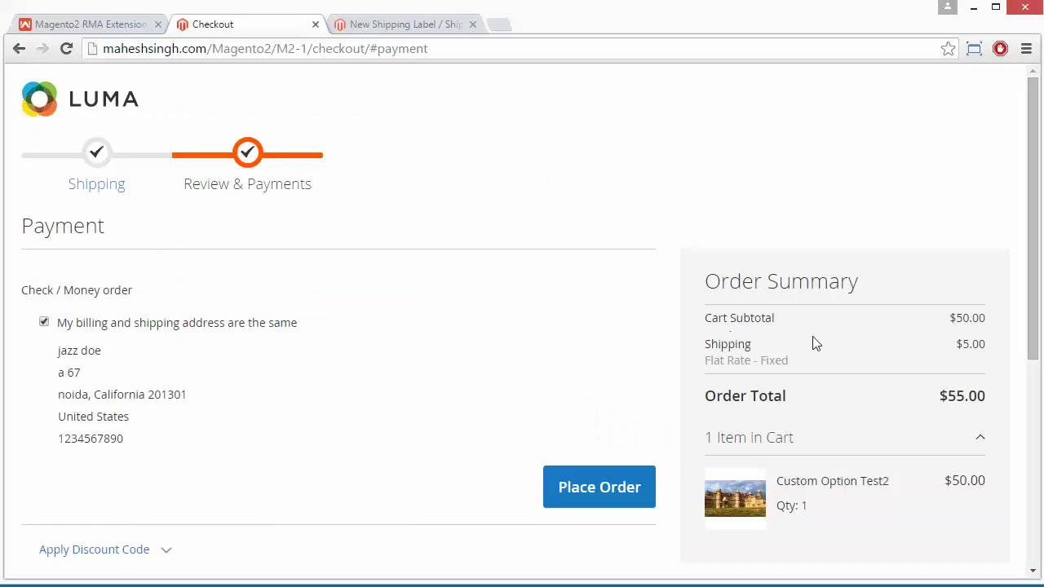
click(585, 499)
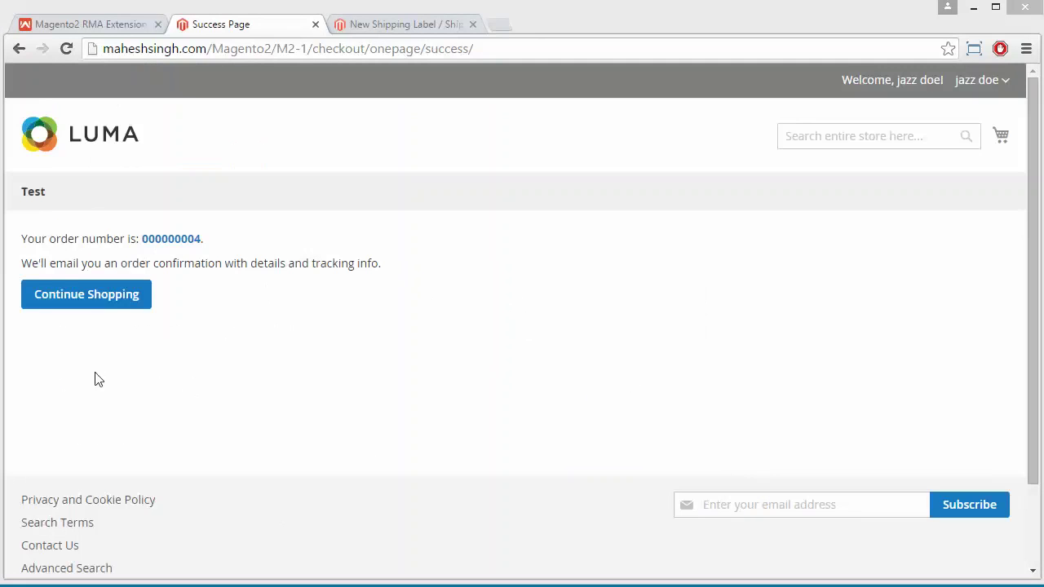
View the new order's details, then go to My Account and its RMA history
click(168, 243)
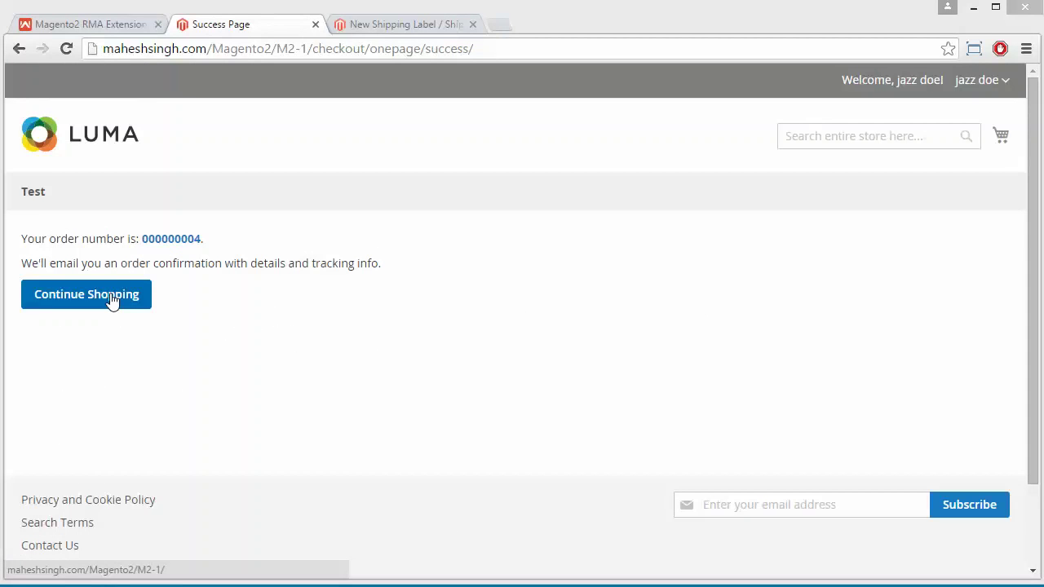
click(1001, 83)
click(934, 113)
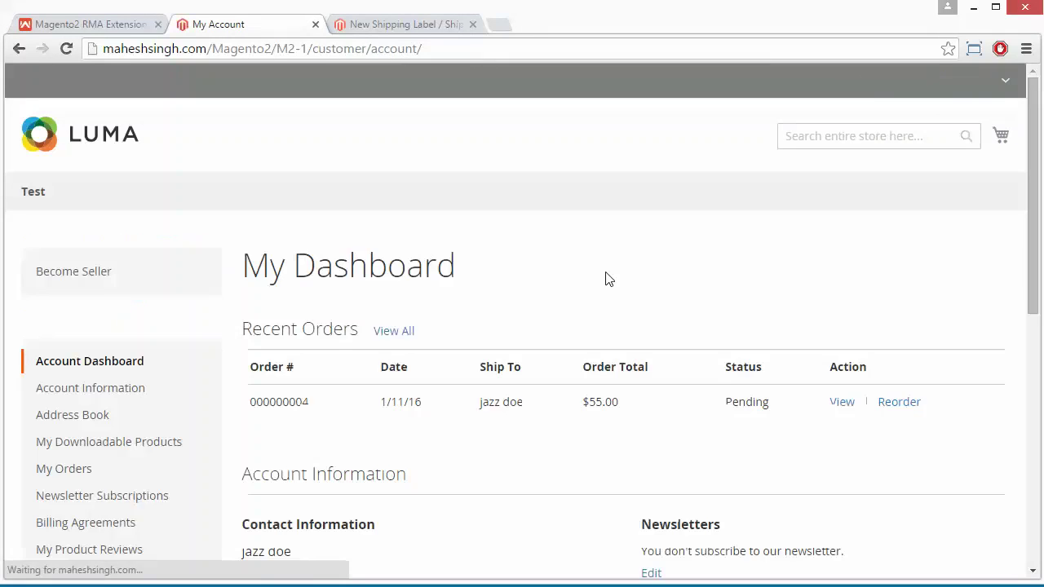
scroll(322, 373, down, 2)
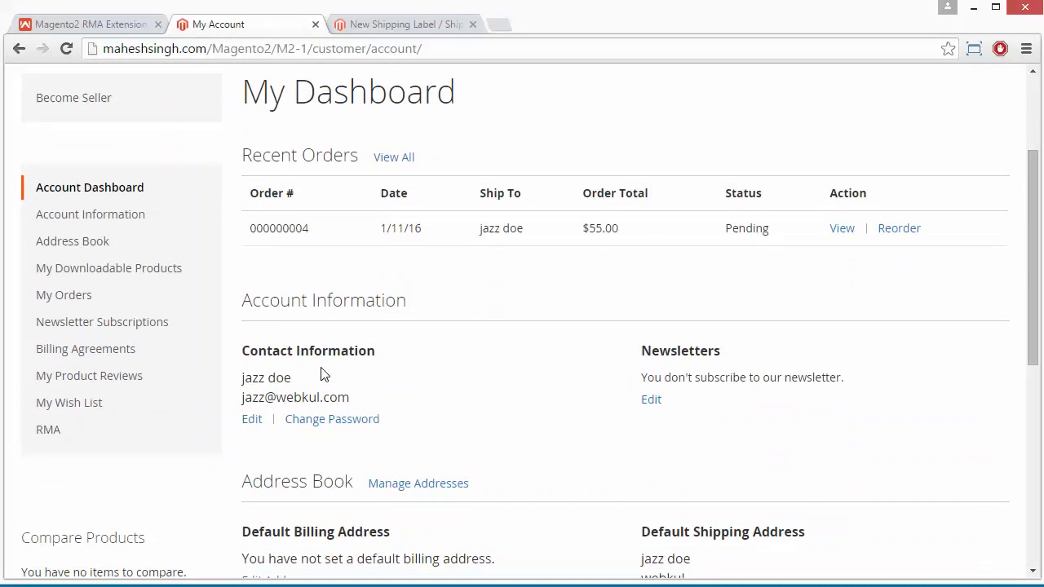
click(71, 432)
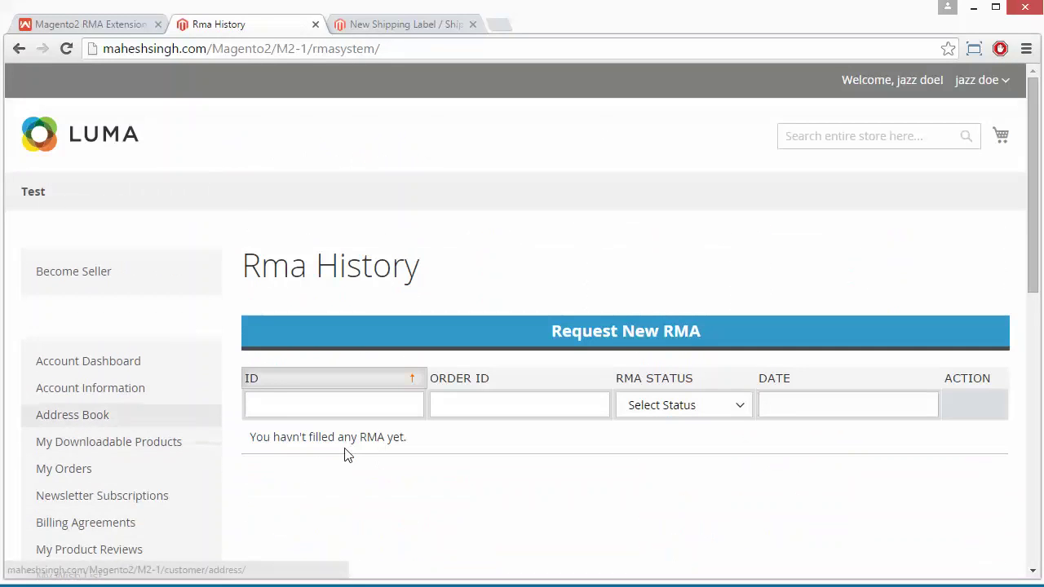
Start a new RMA request and select the newly placed order
click(629, 333)
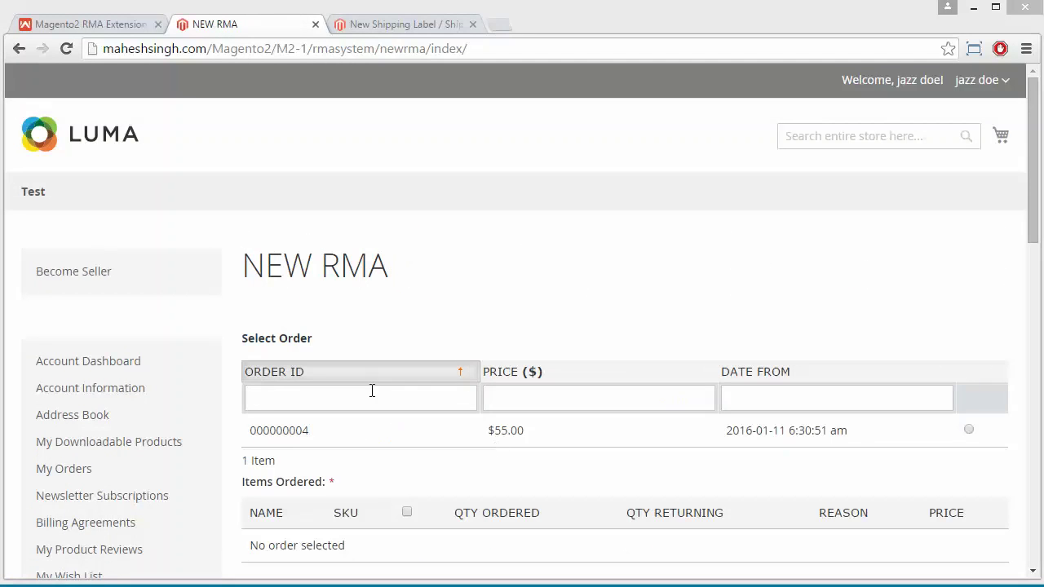
click(969, 429)
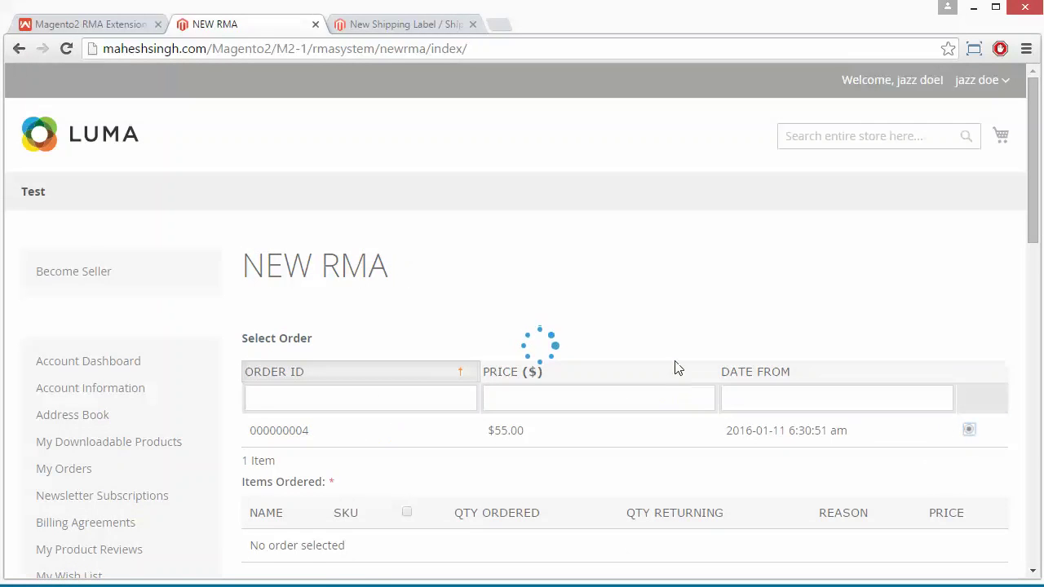
scroll(675, 368, down, 1)
scroll(676, 367, down, 1)
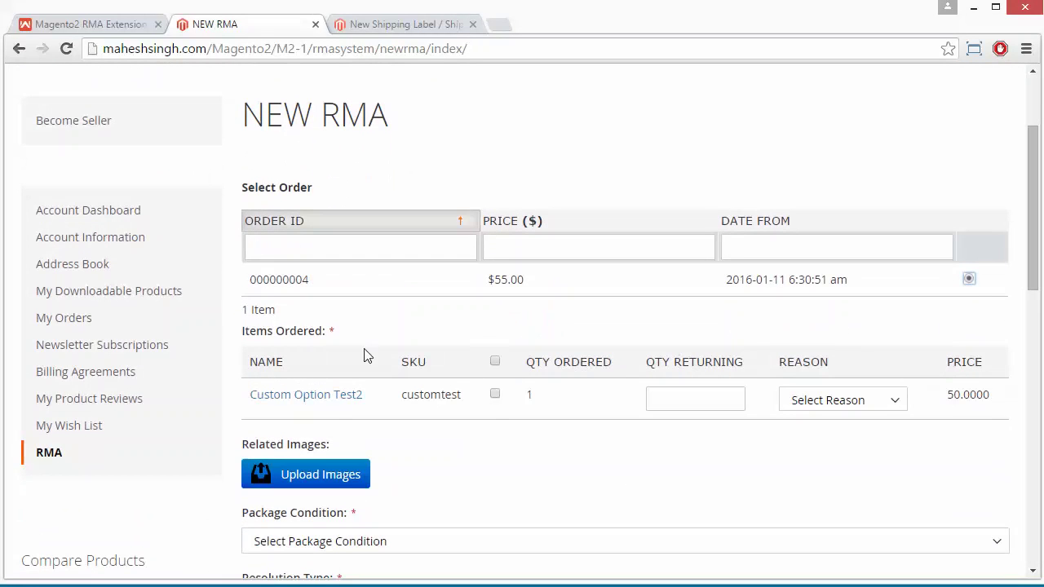
Mark Custom Option Test2 for return with quantity 1 and reason Change My Mind
click(495, 397)
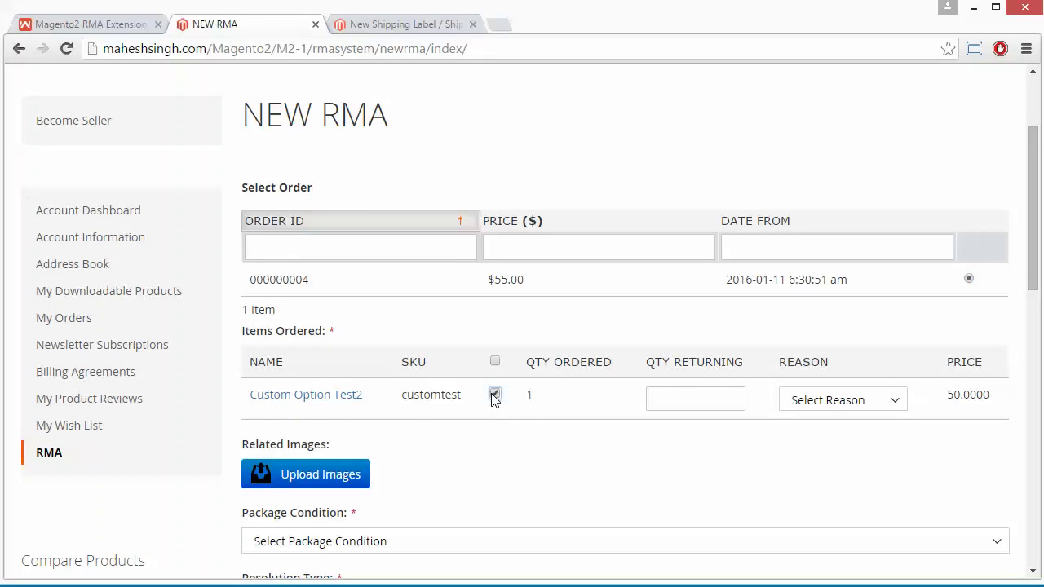
click(677, 396)
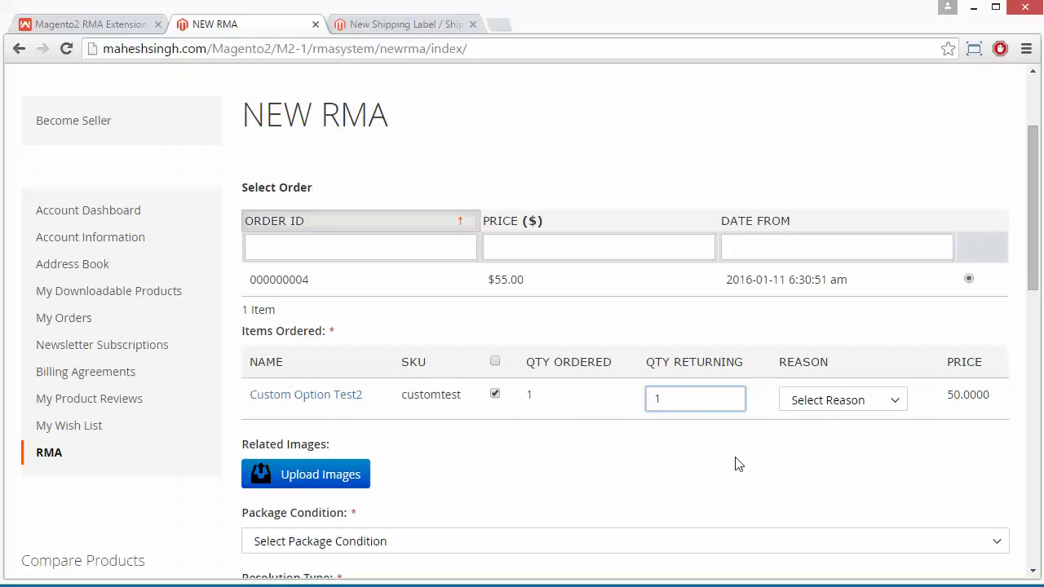
click(897, 404)
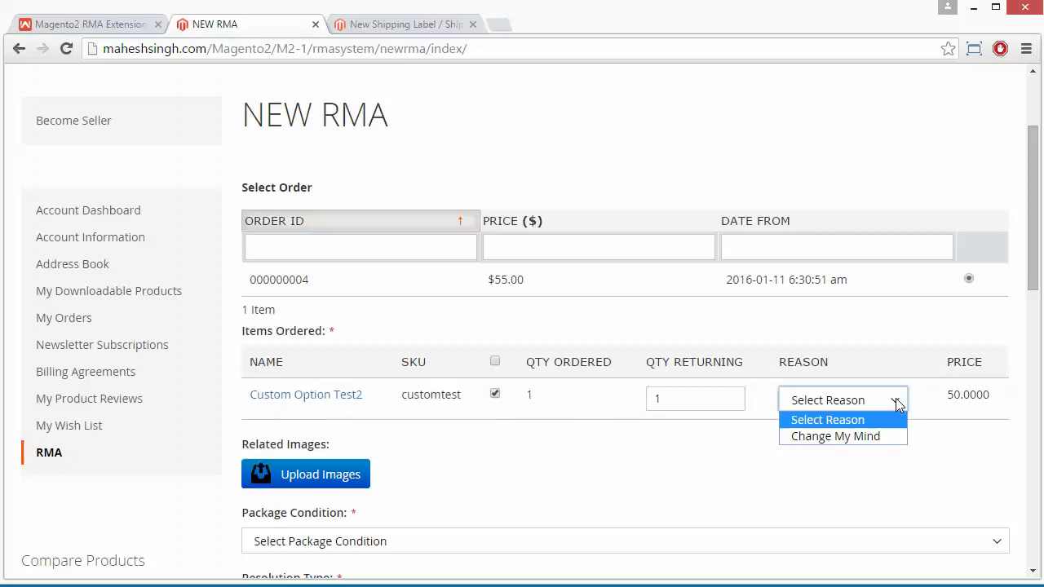
click(859, 438)
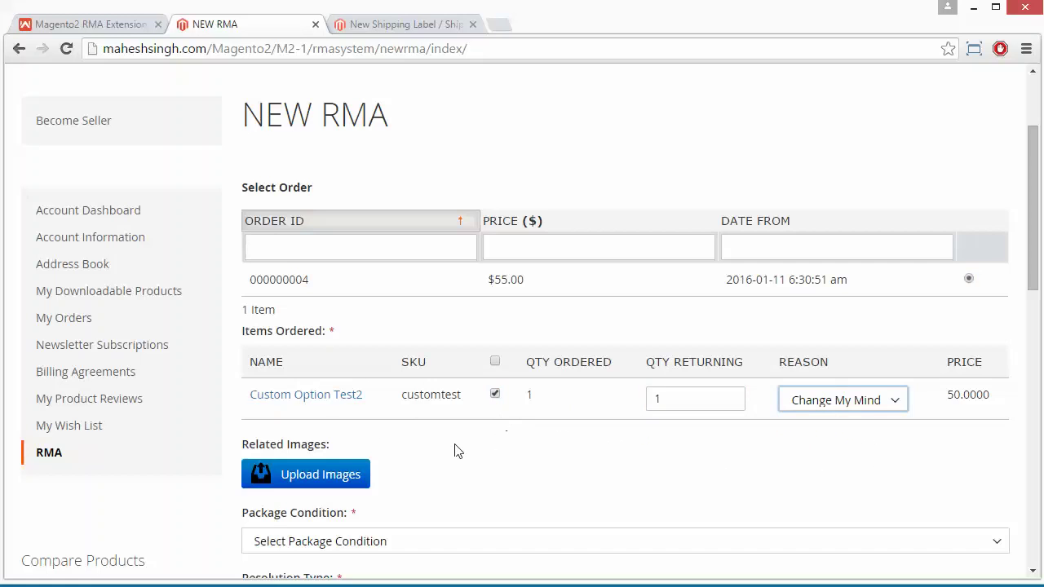
scroll(455, 452, down, 3)
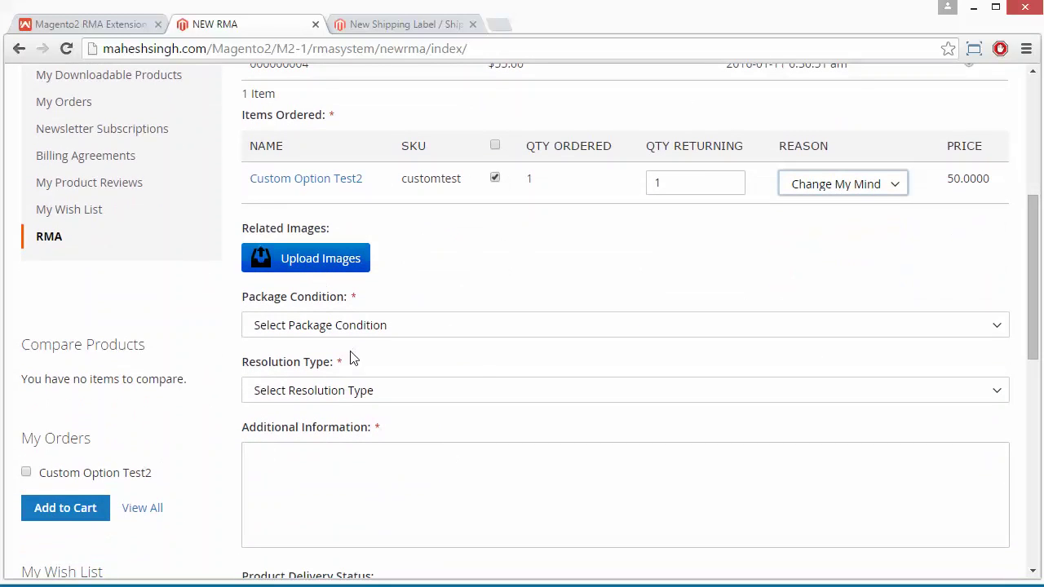
Set package condition Packed, resolution Refund, and additional information 'DEMO info'
click(473, 325)
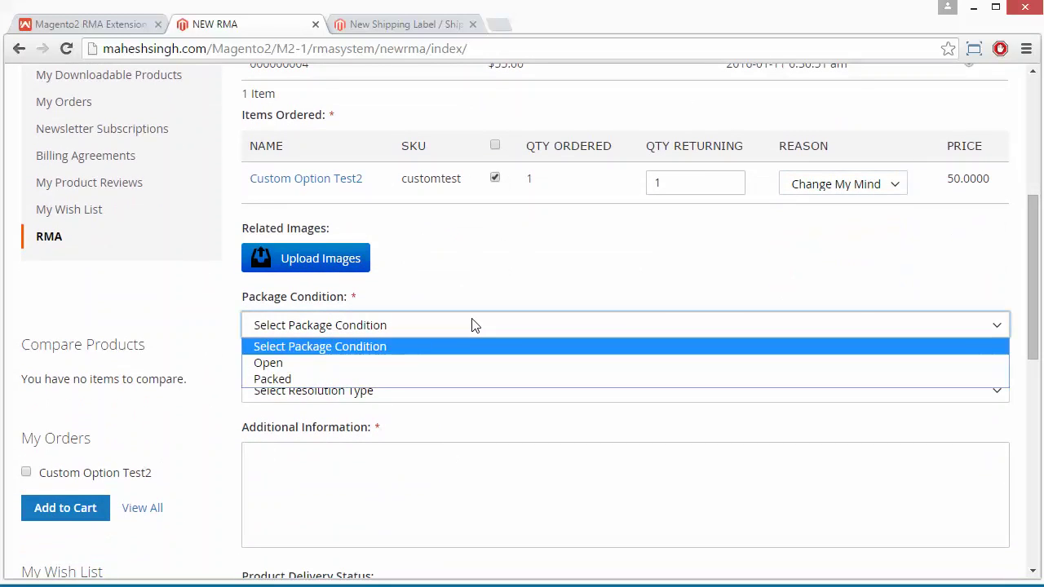
click(398, 381)
scroll(454, 345, down, 2)
scroll(454, 345, down, 1)
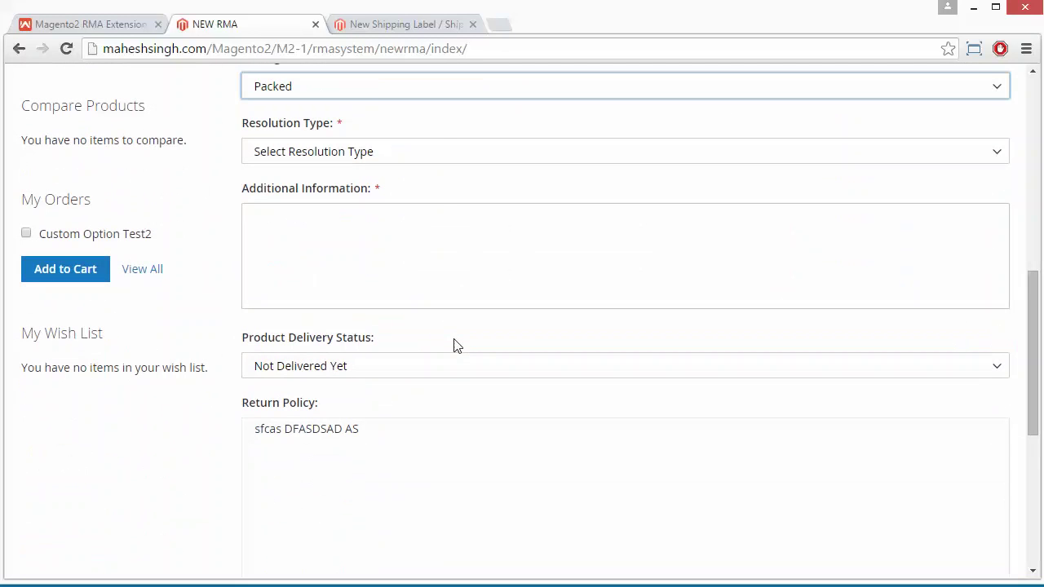
click(435, 149)
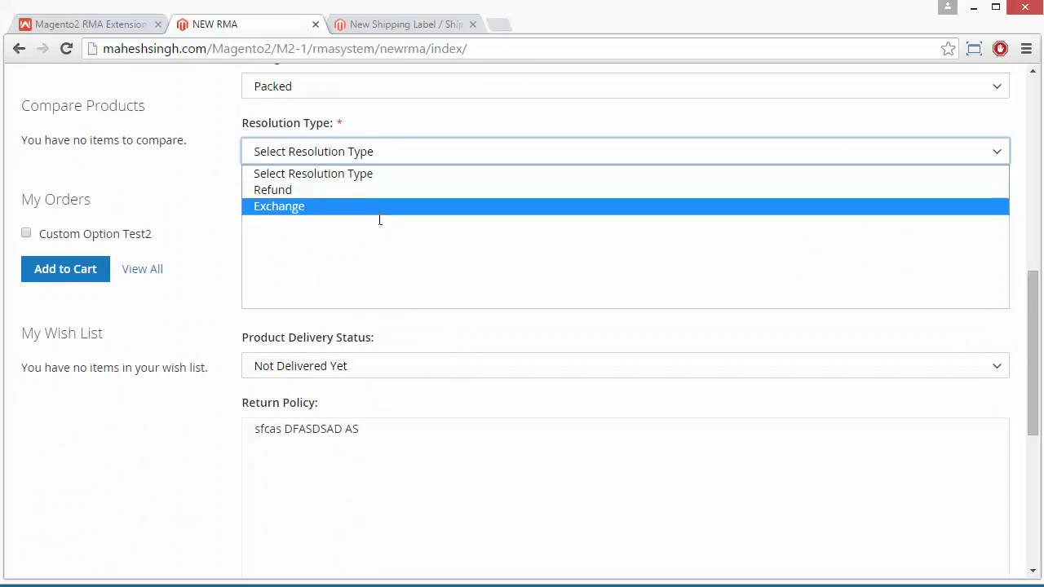
click(386, 194)
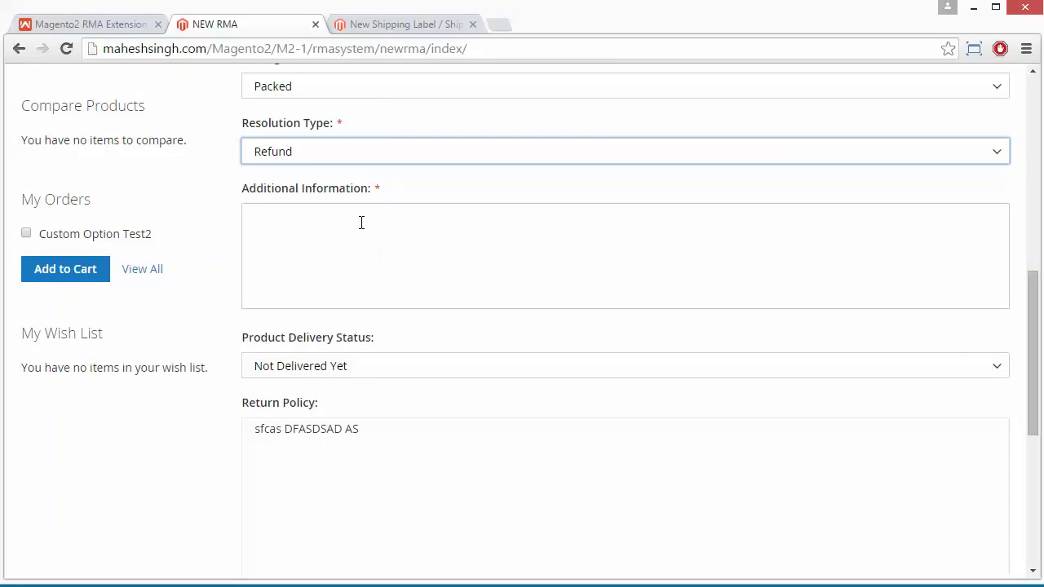
click(358, 217)
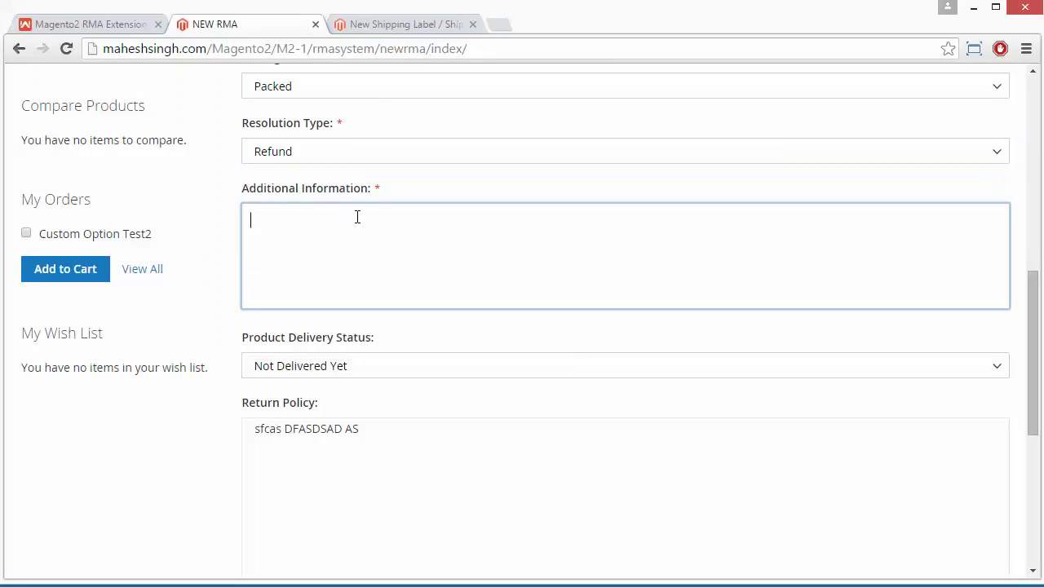
text(DEMO info)
Keep delivery status Not Delivered Yet, agree to the return policy and submit the RMA
scroll(523, 349, down, 2)
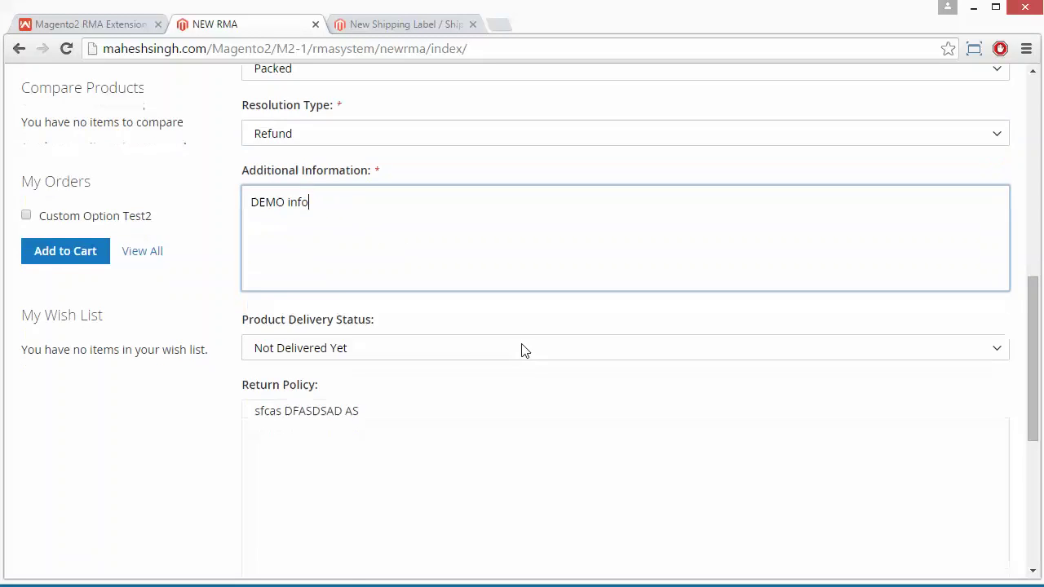
click(483, 249)
click(483, 249)
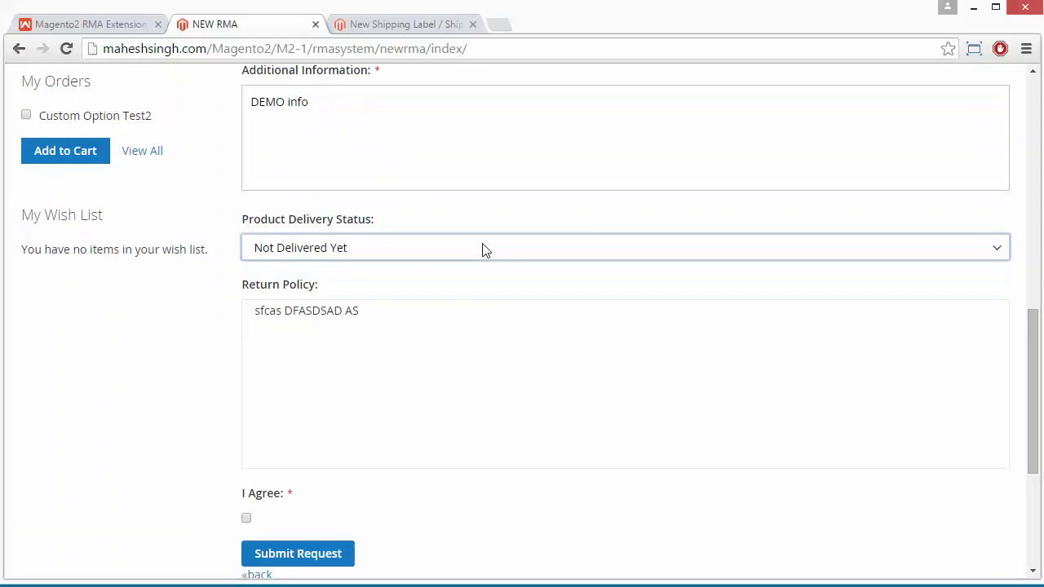
scroll(346, 368, down, 3)
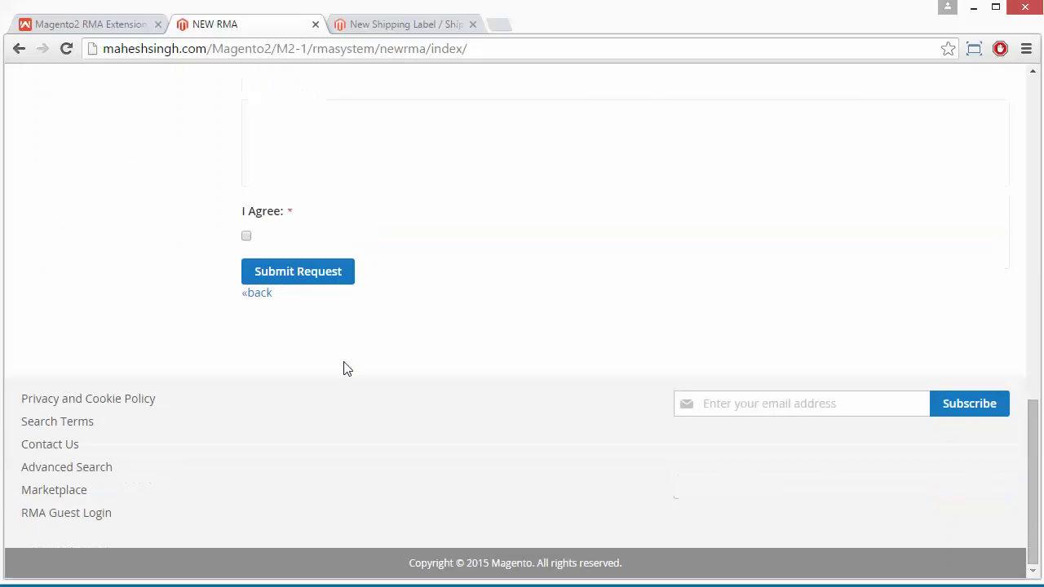
click(248, 238)
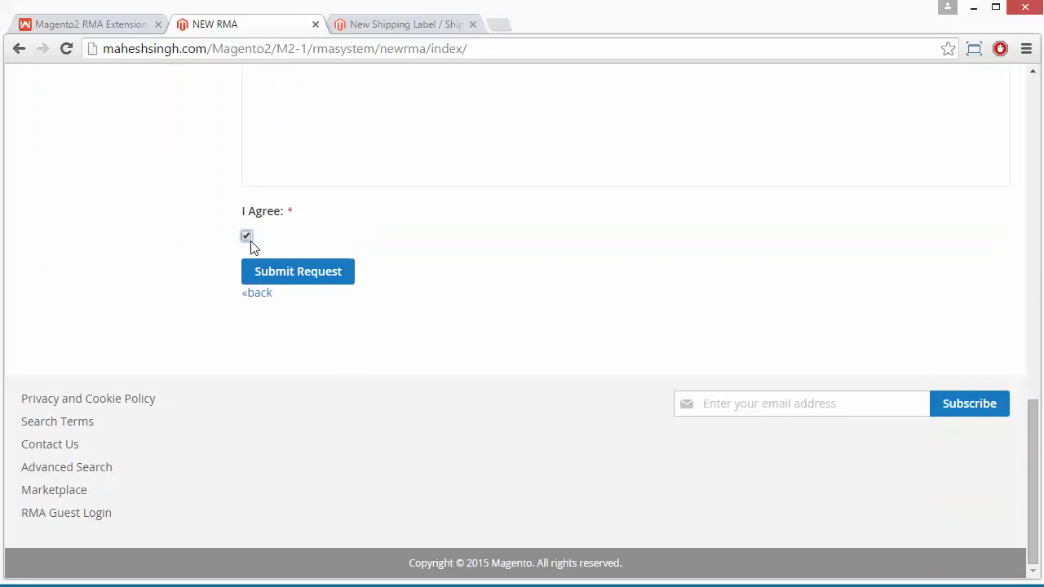
click(301, 280)
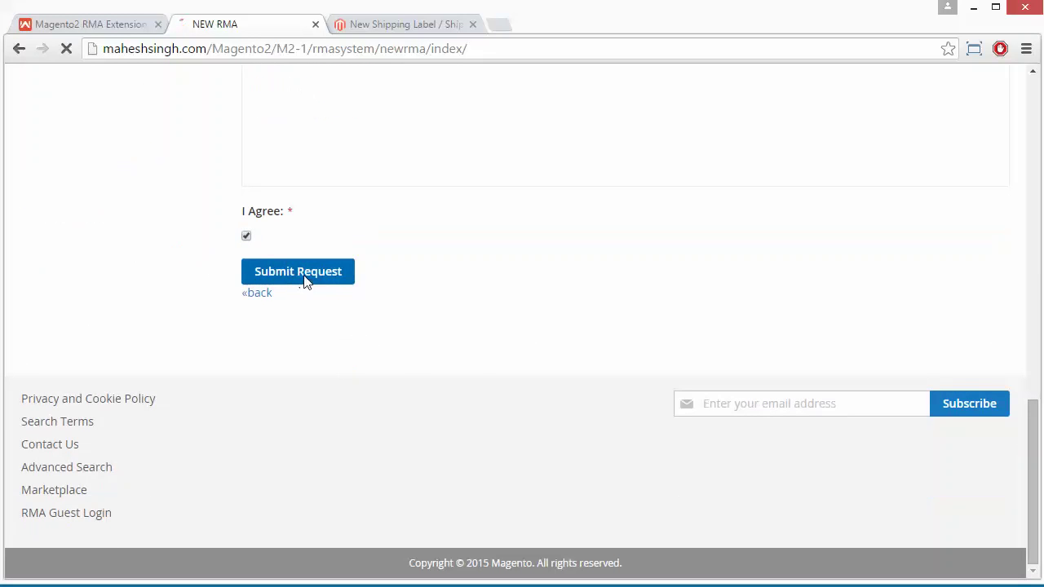